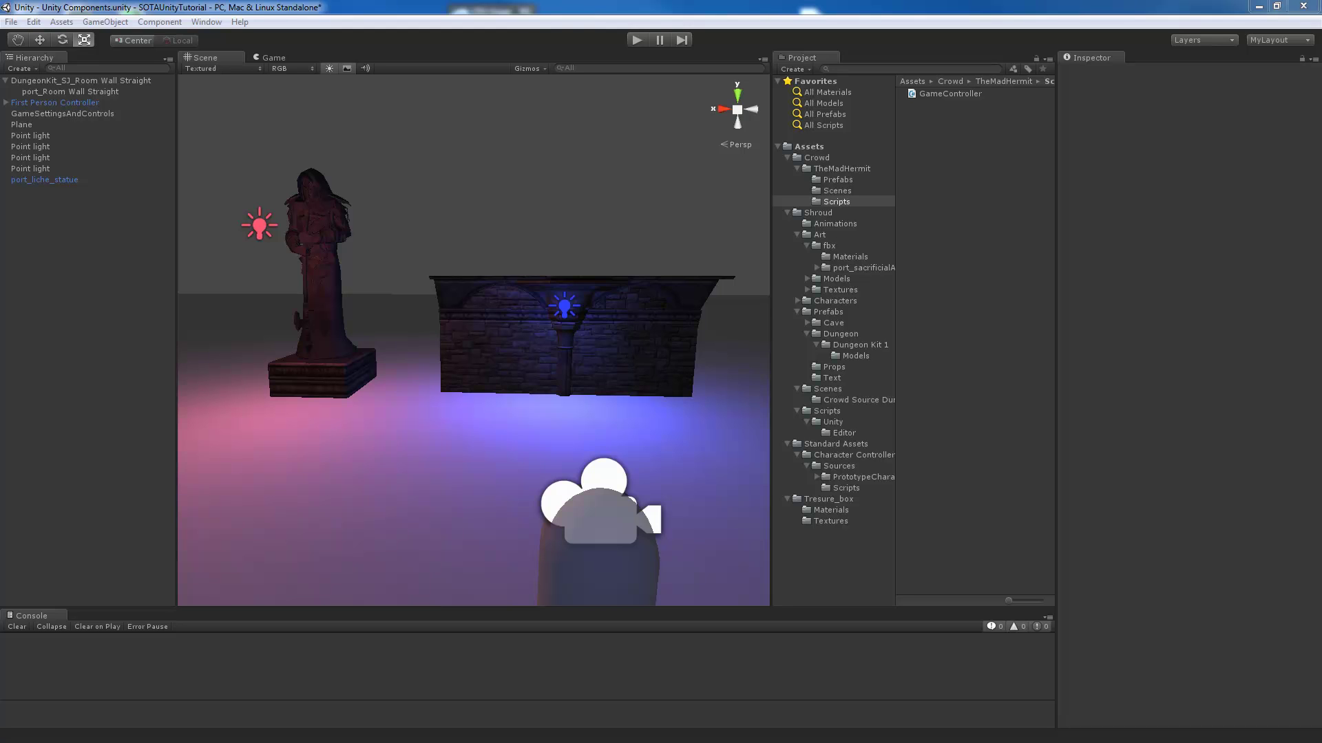
- Select the statue, wall, red point light, First Person Controller and floor plane in turn to examine the scene's objects, ending on the wall
key(alt)
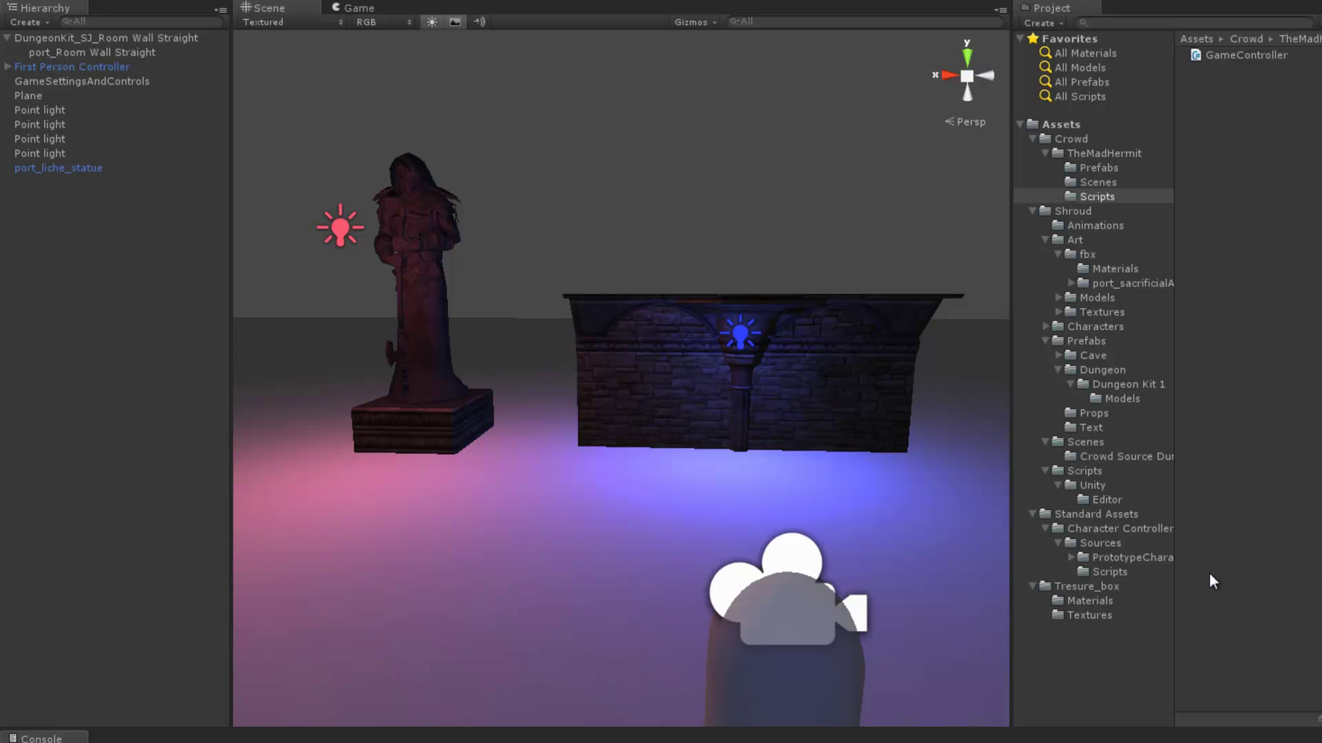
click(407, 351)
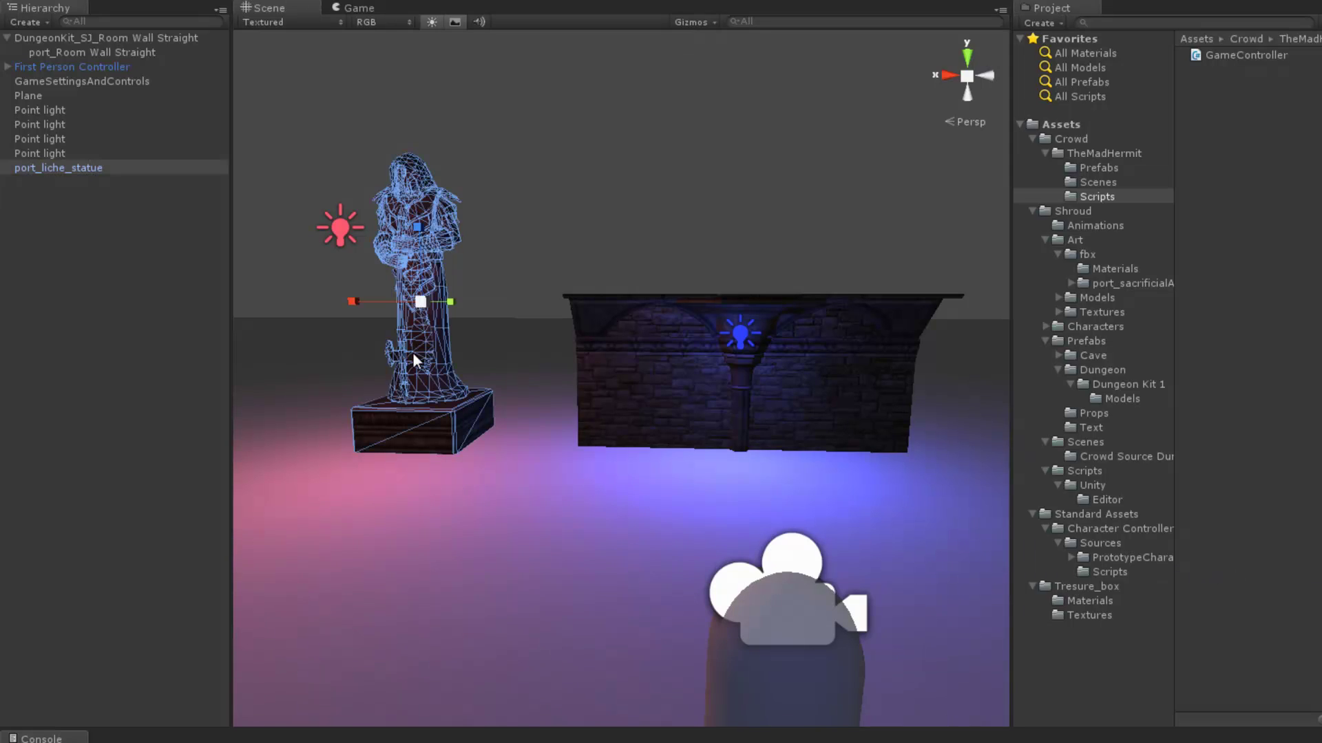
click(645, 384)
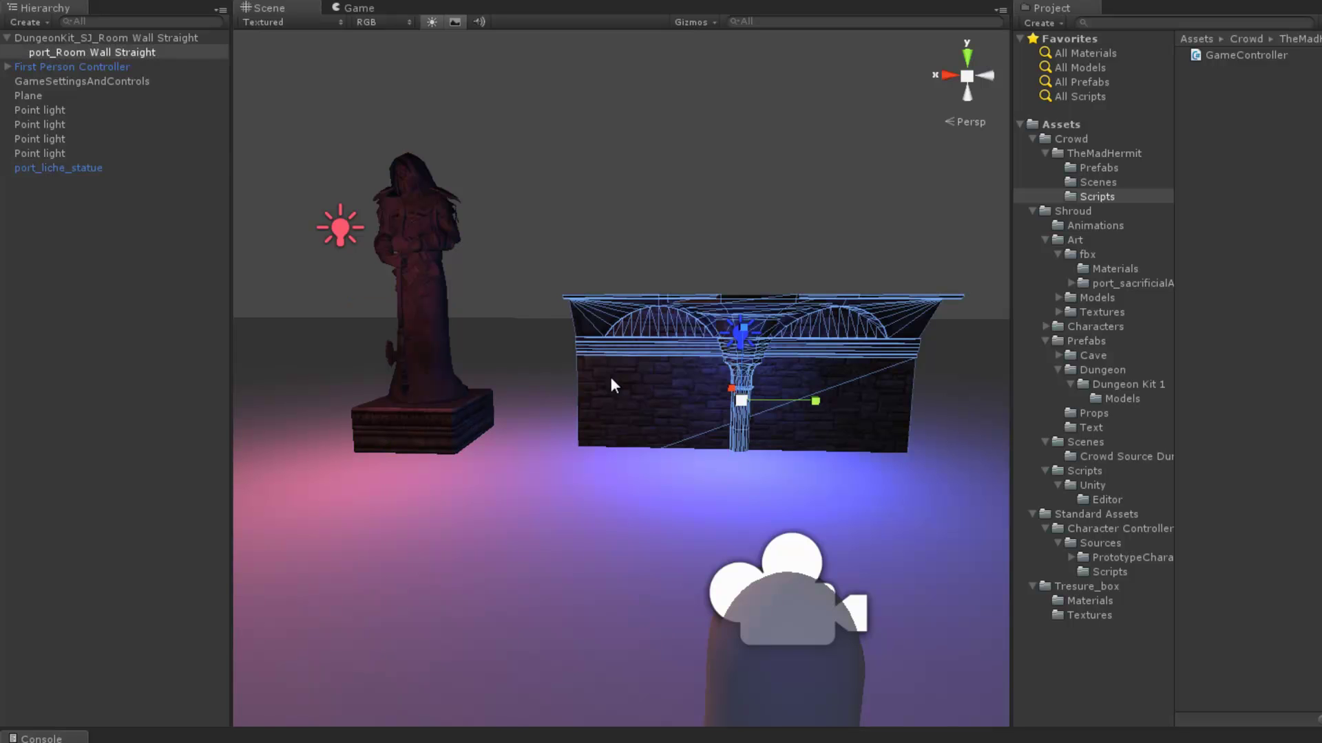
click(341, 223)
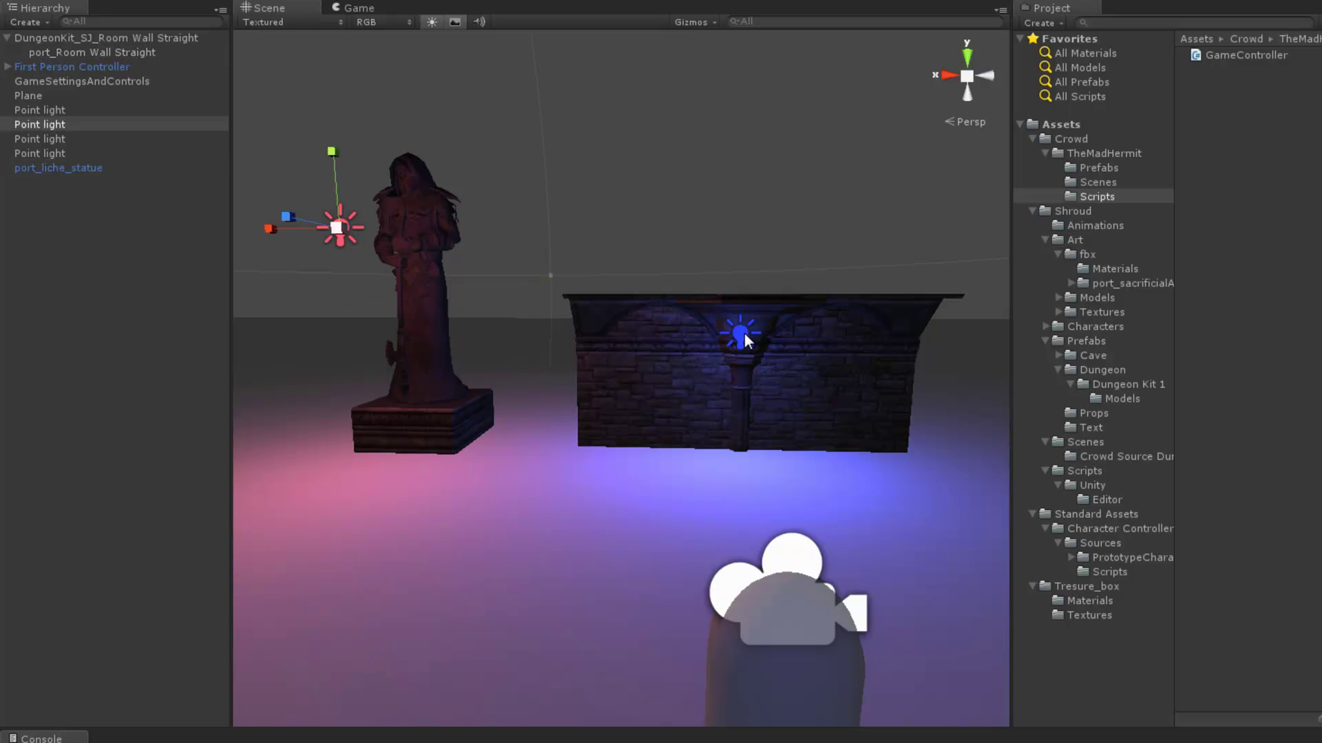
click(800, 616)
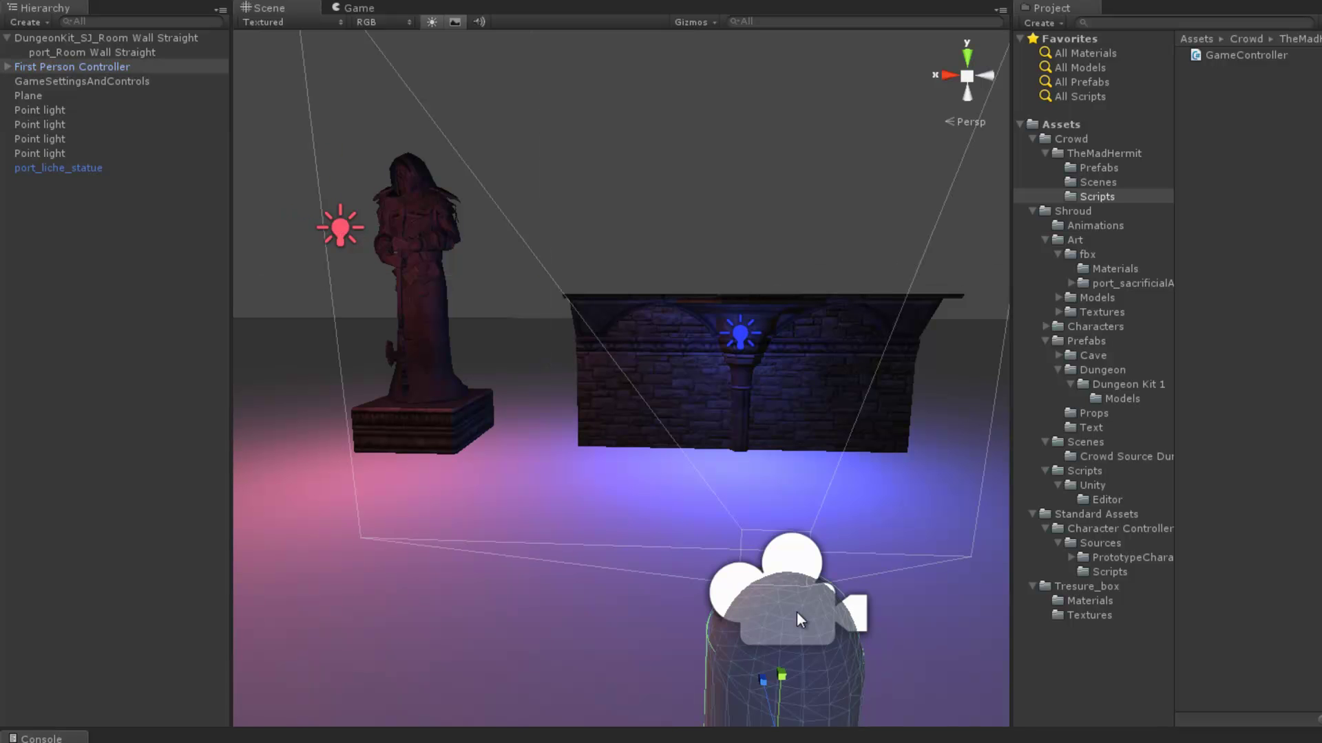
click(551, 502)
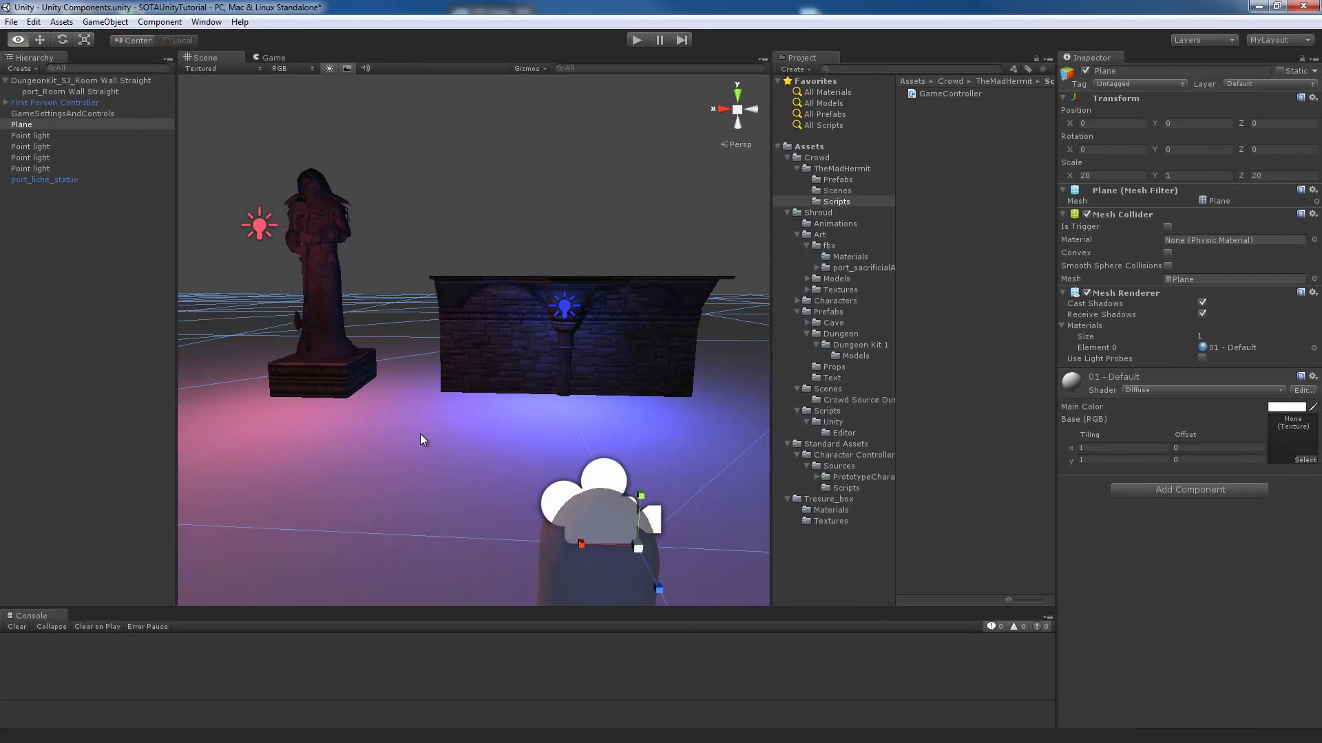
click(493, 334)
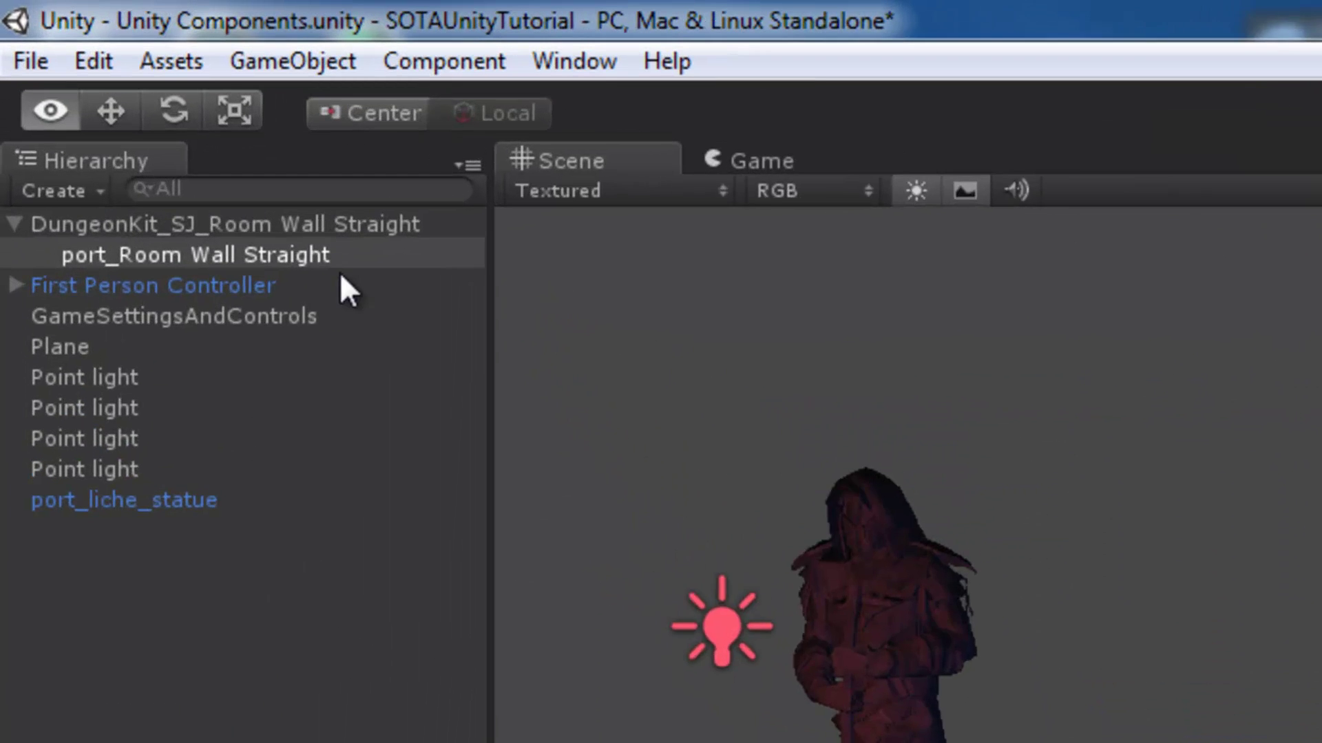
- Create an empty game object and move it in front of the wall to about X 0.03, Y 1.94, Z -3.26
click(320, 71)
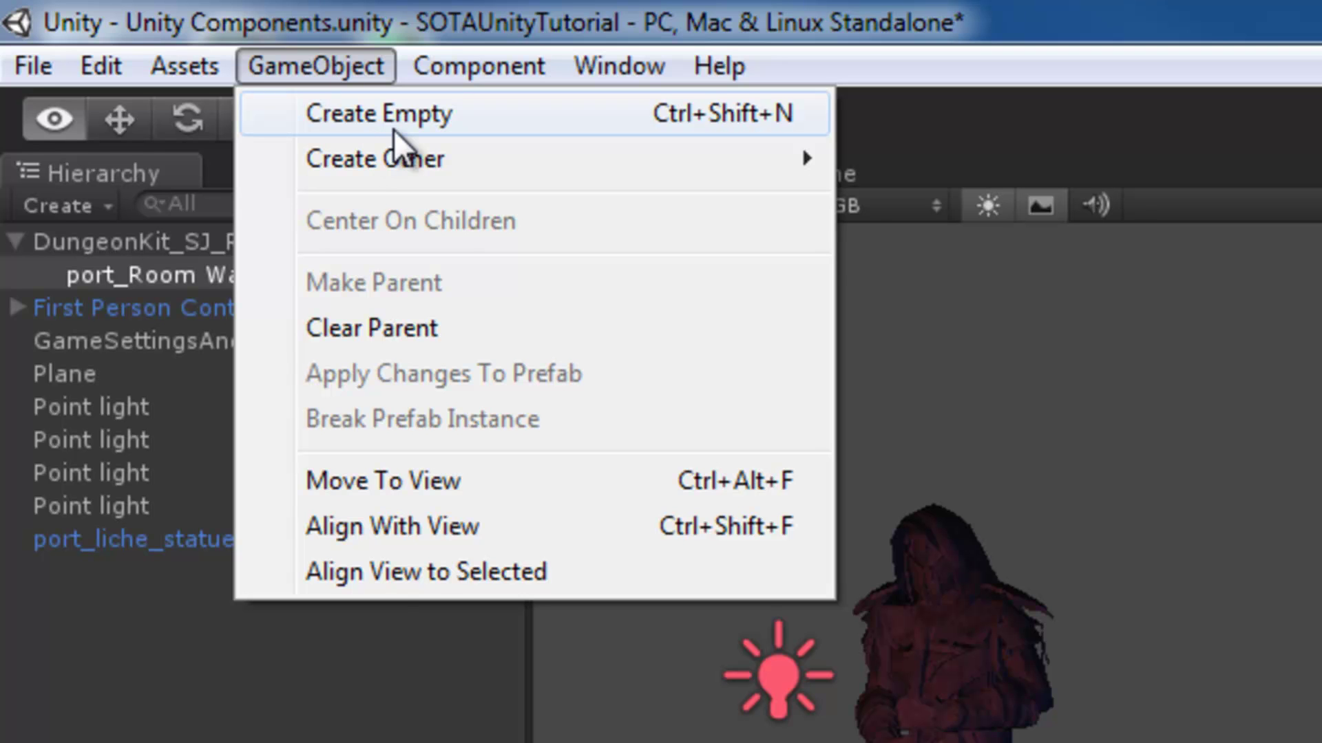
click(639, 117)
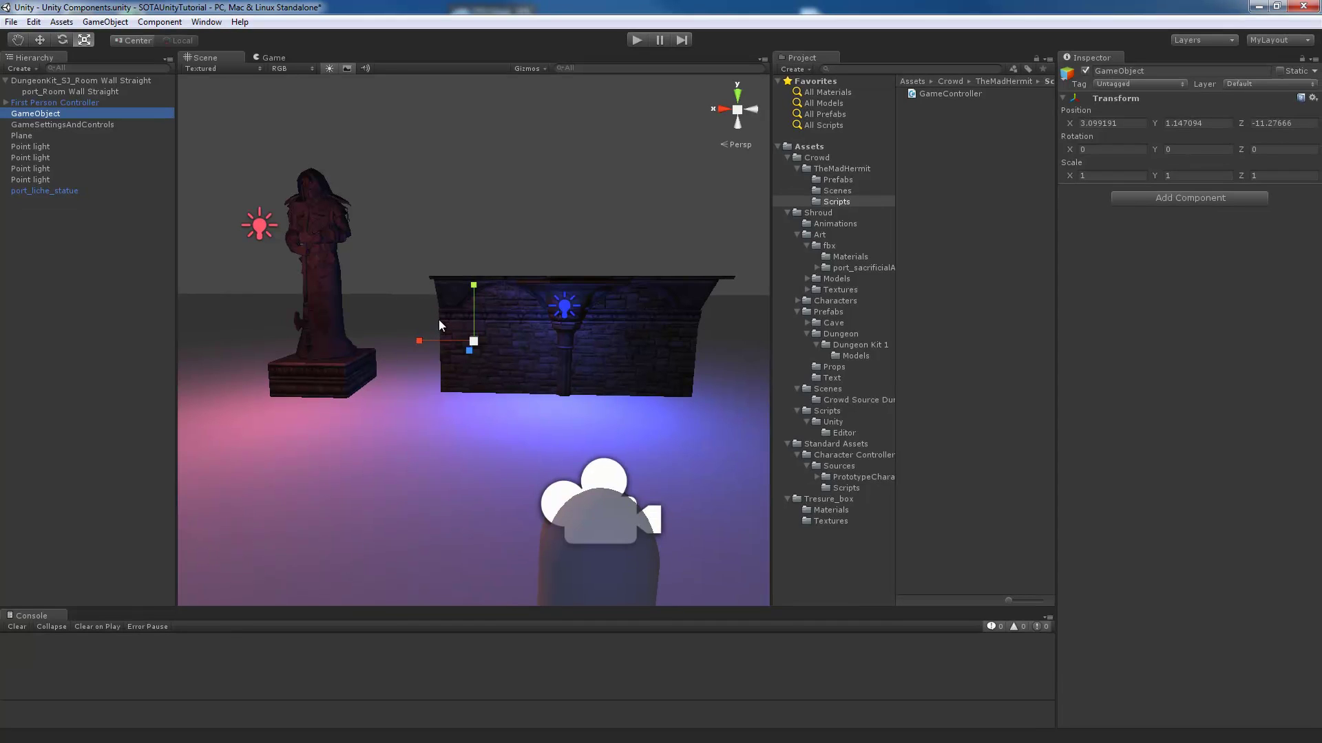
key(w)
drag(477, 348, 589, 409)
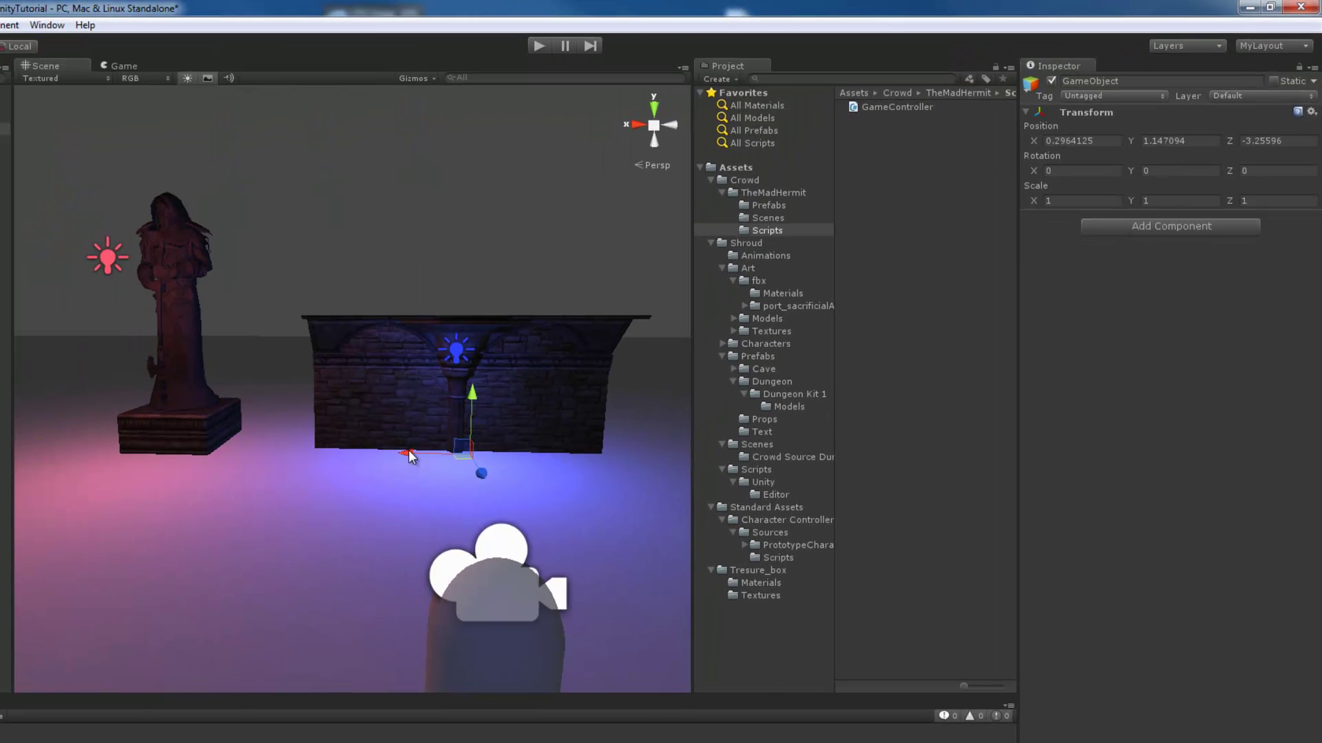
mouse_move(409, 456)
mouse_down()
mouse_move(534, 464)
mouse_move(334, 466)
mouse_move(425, 471)
mouse_up()
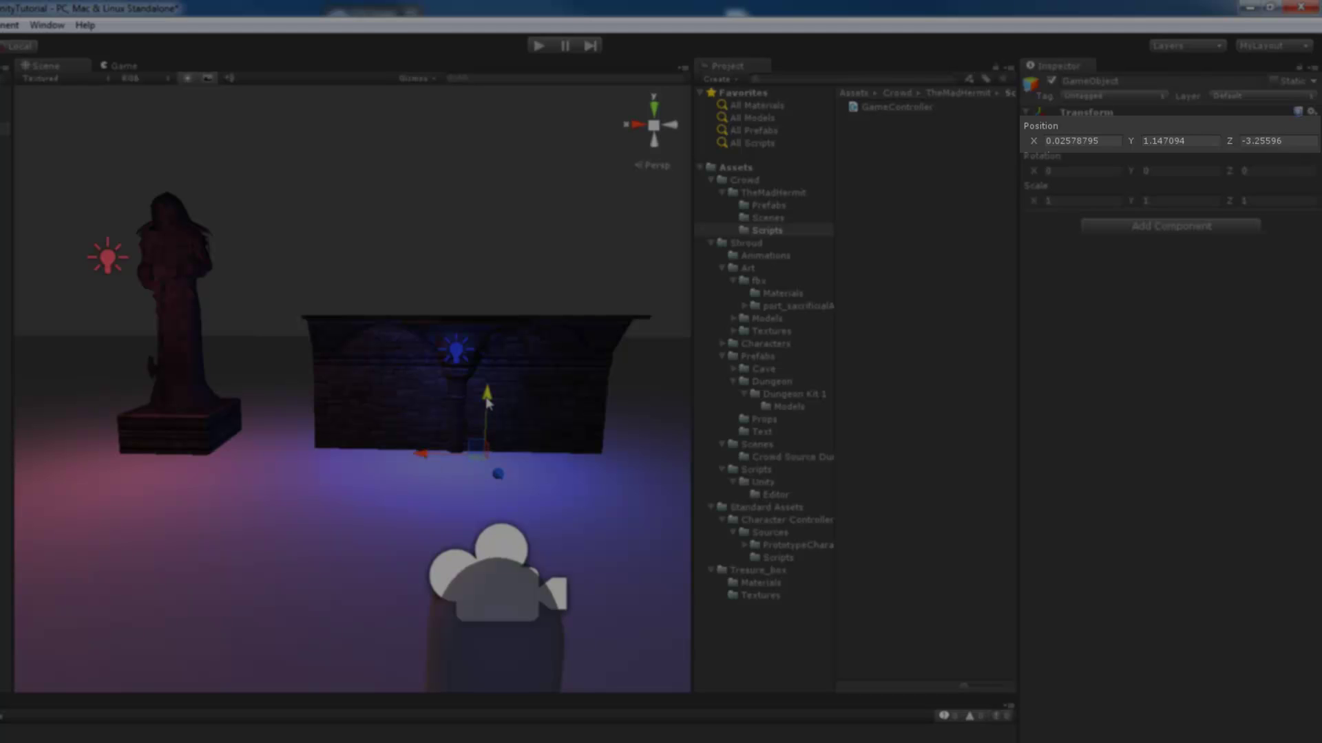
mouse_move(487, 410)
mouse_down()
mouse_move(487, 317)
mouse_move(489, 411)
mouse_up()
- Rotate the empty object to about X -10.1, Y 11.9, Z -1.4 and scale it uniformly to about 1.07
key(e)
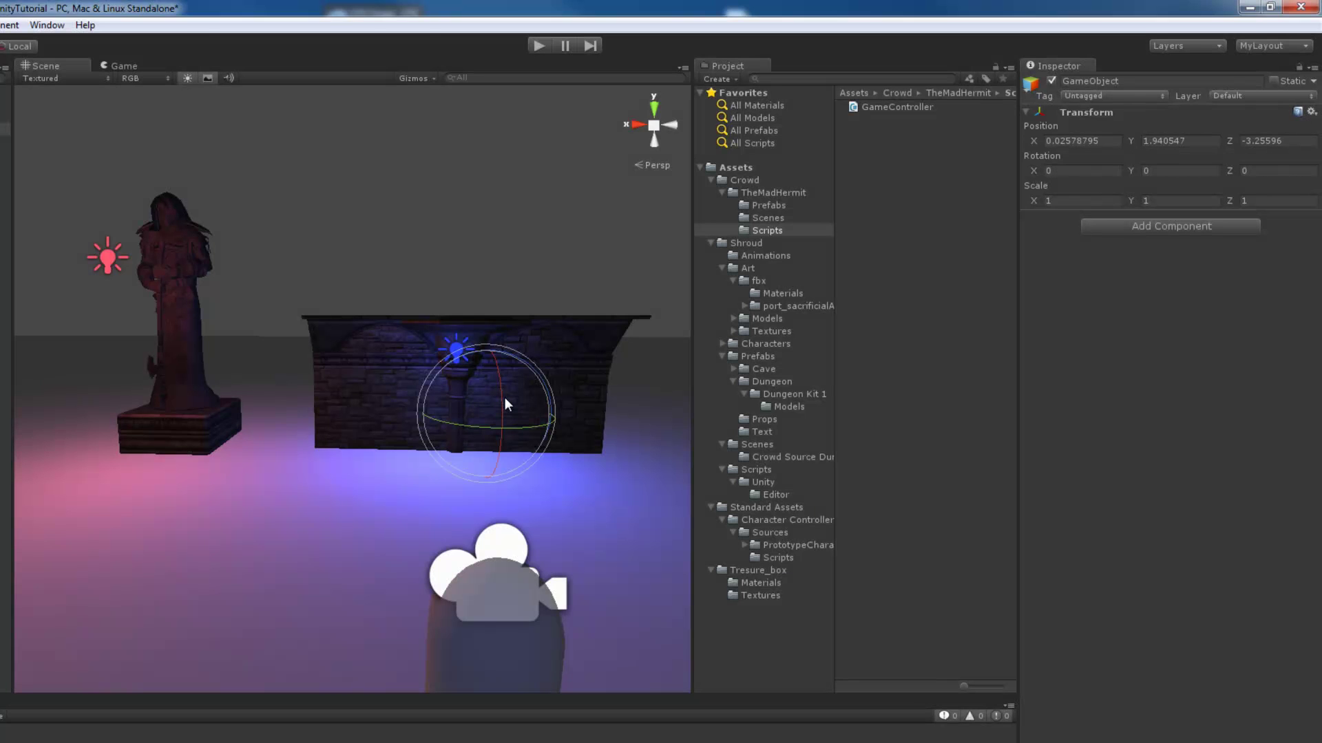
mouse_move(502, 400)
mouse_down()
mouse_move(506, 472)
mouse_move(493, 333)
mouse_move(494, 436)
mouse_move(495, 393)
mouse_move(543, 427)
mouse_move(456, 419)
mouse_move(583, 420)
mouse_move(386, 435)
mouse_move(526, 416)
mouse_move(484, 394)
mouse_move(484, 442)
mouse_move(482, 385)
mouse_up()
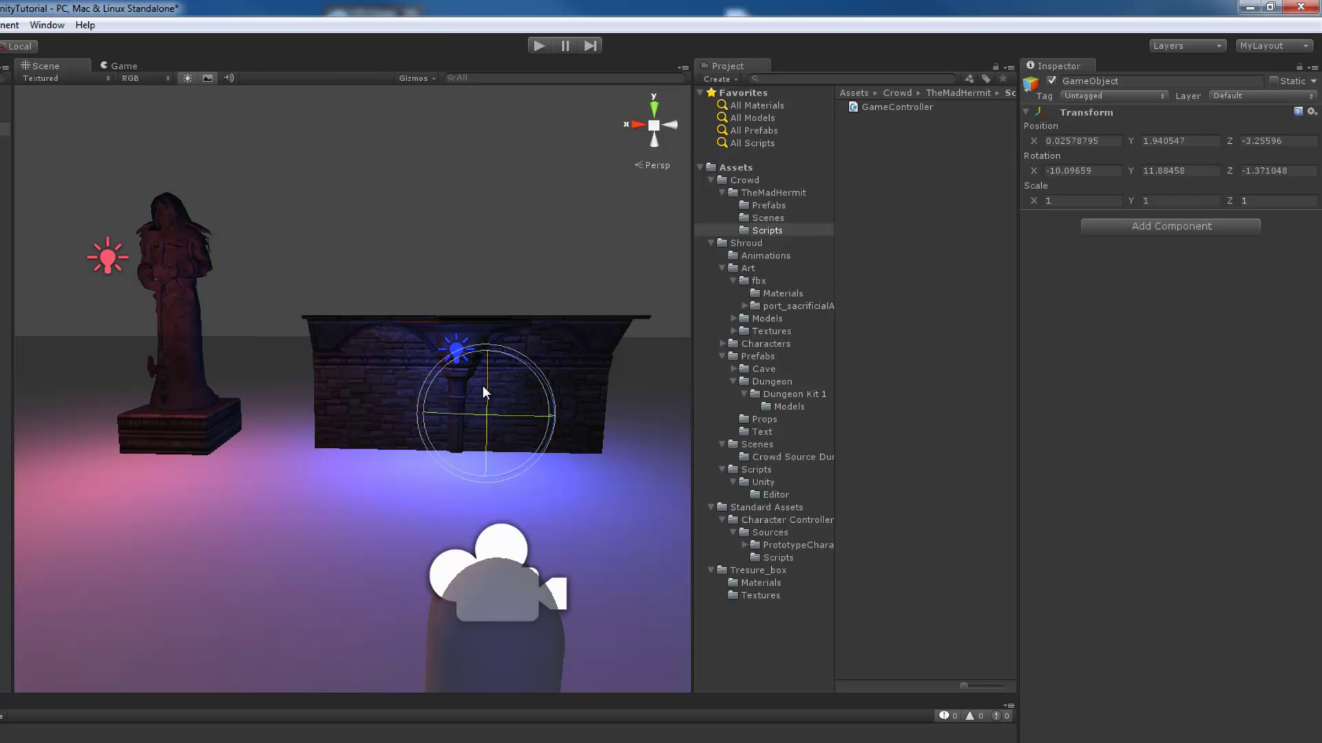
key(r)
mouse_move(486, 413)
mouse_down()
mouse_move(546, 448)
mouse_move(493, 421)
mouse_up()
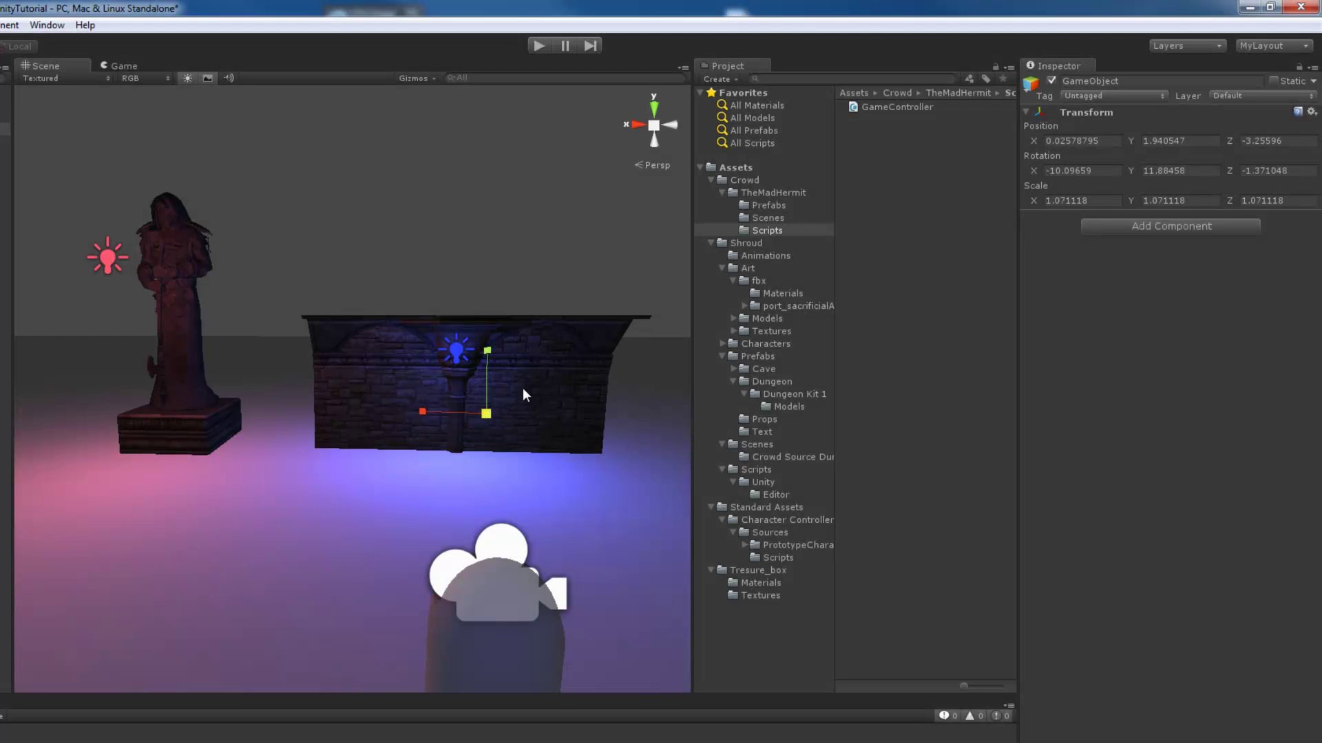
- Slide the port_Room Wall Straight piece sideways along its length in the scene
click(535, 377)
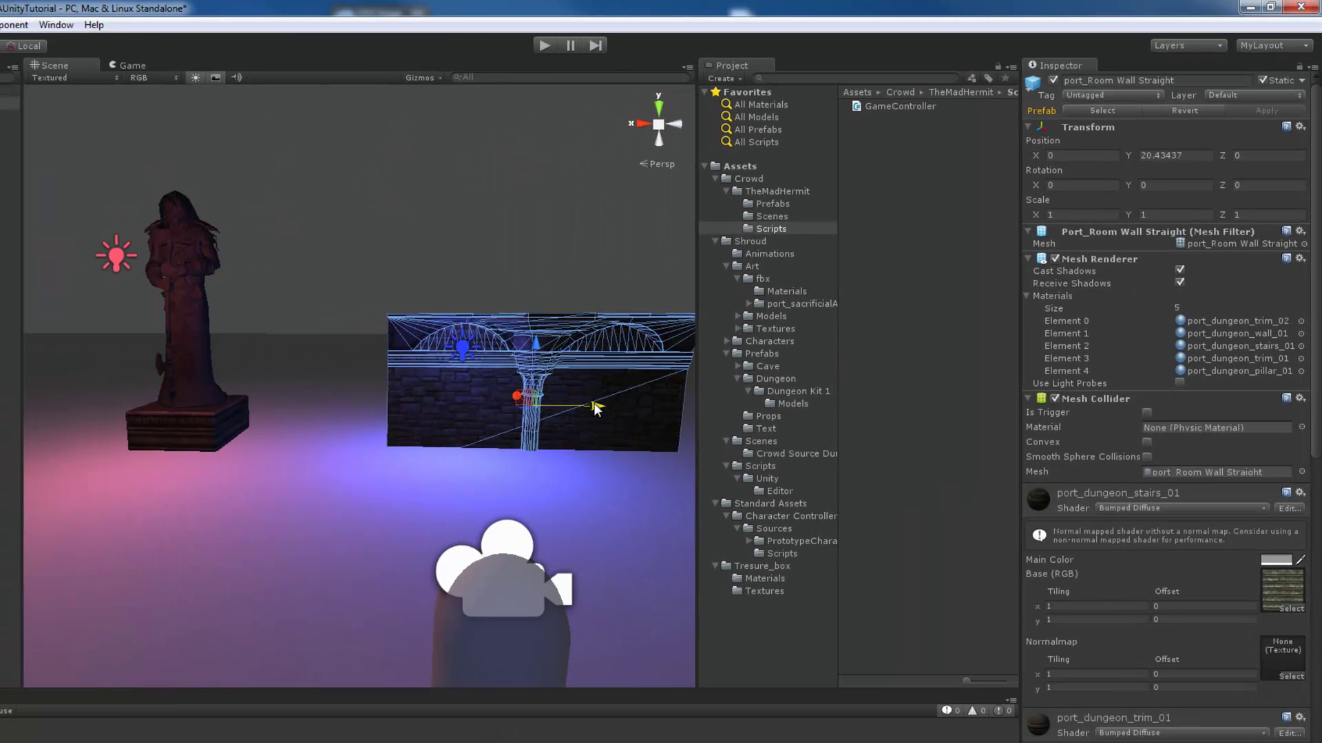
drag(578, 406, 538, 411)
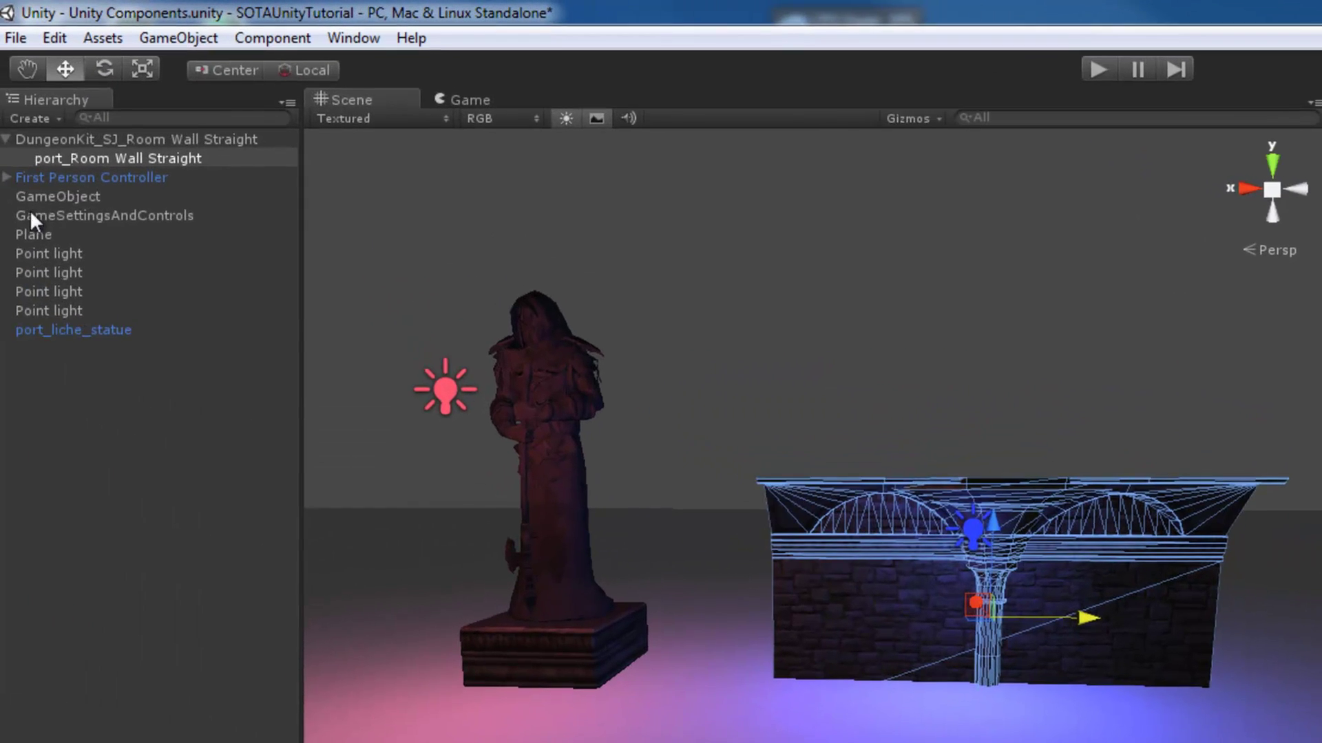
- Delete the empty GameObject from the scene
click(63, 198)
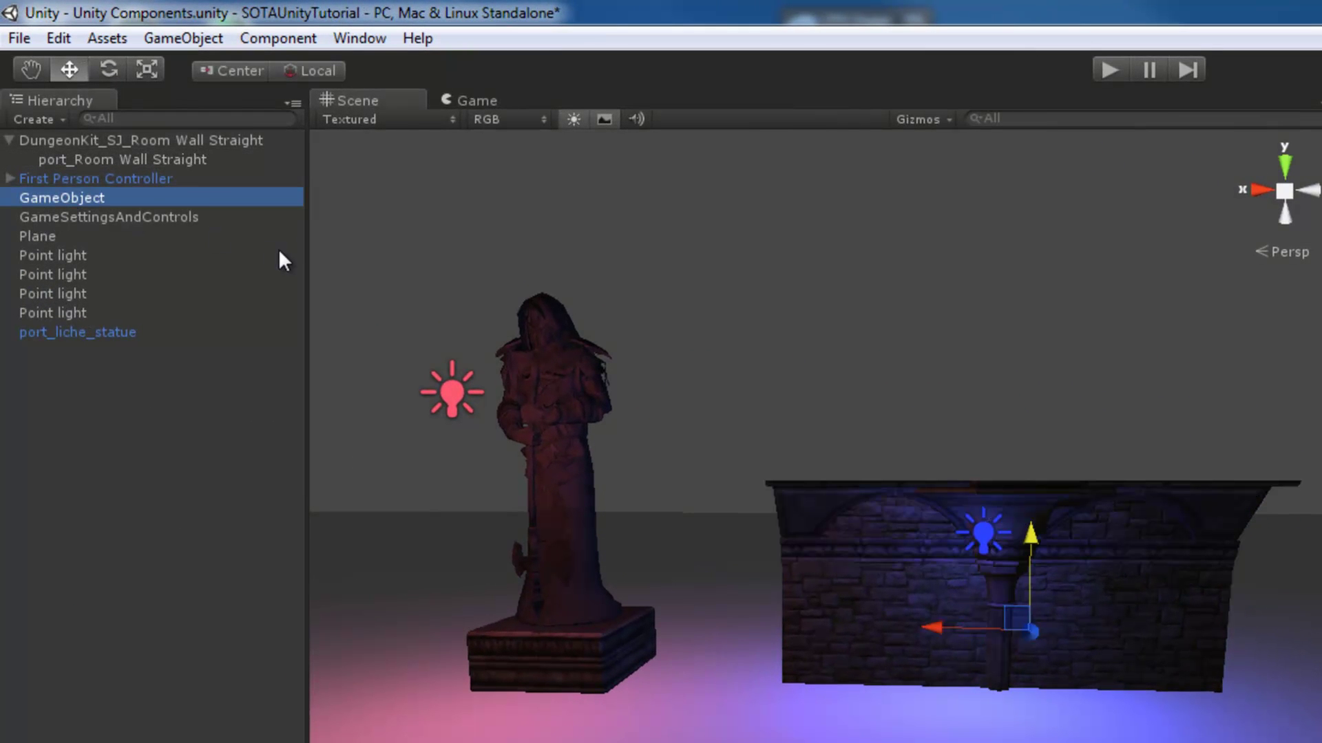
key(Delete)
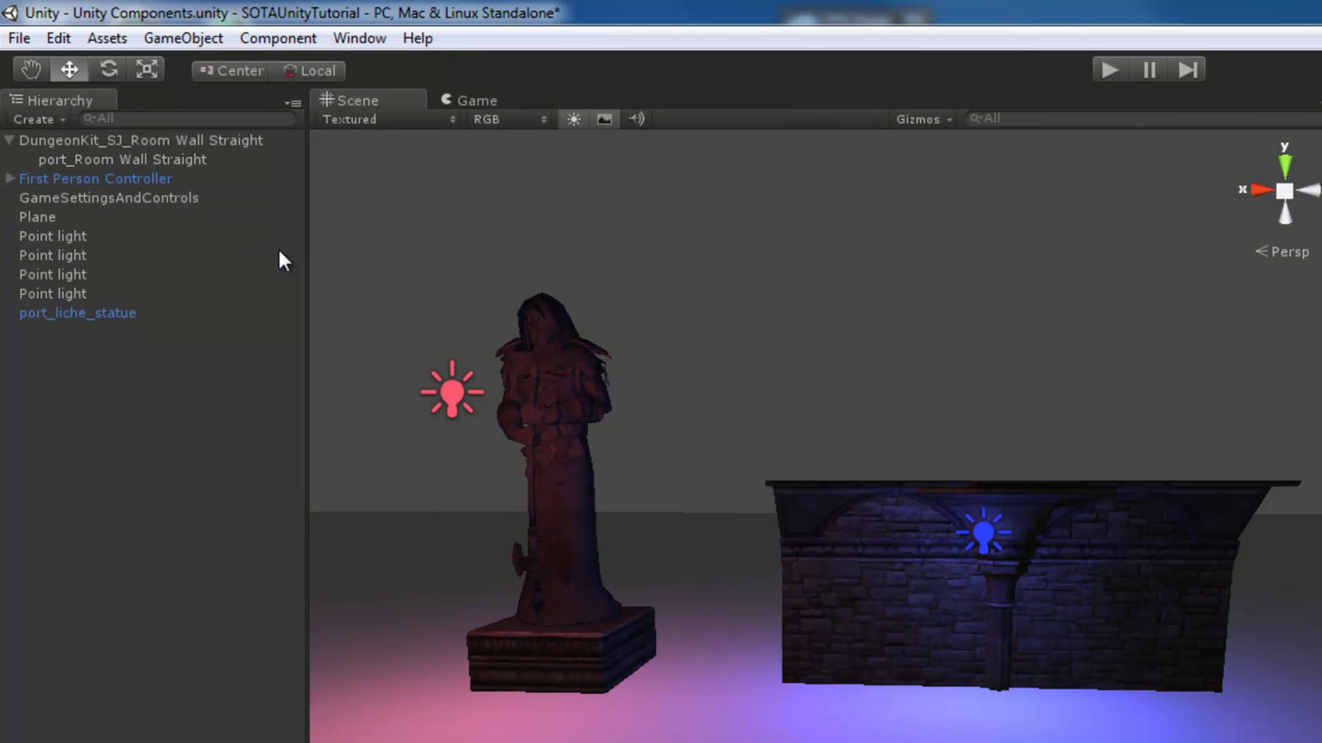
- Create a cube and move it in front of the wall to about X 0.33, Y 1.15, Z -2.06
click(184, 39)
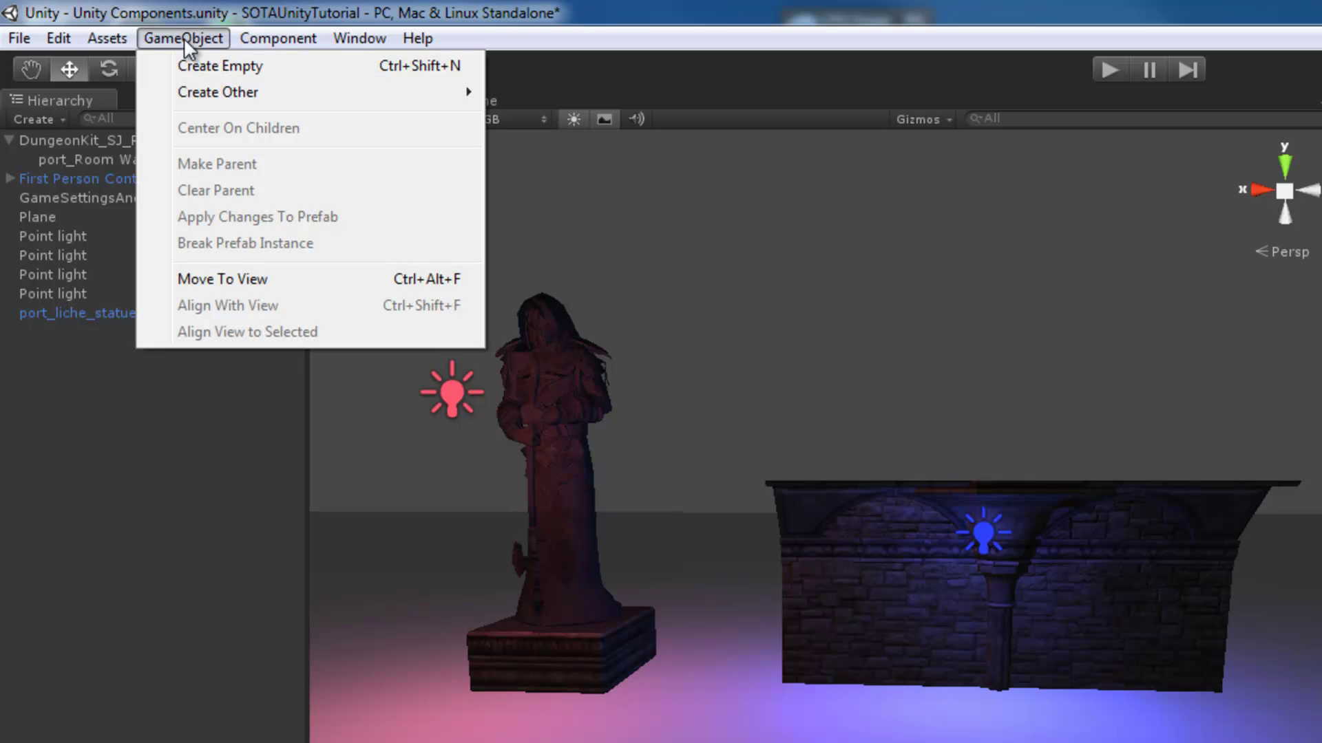
mouse_move(183, 93)
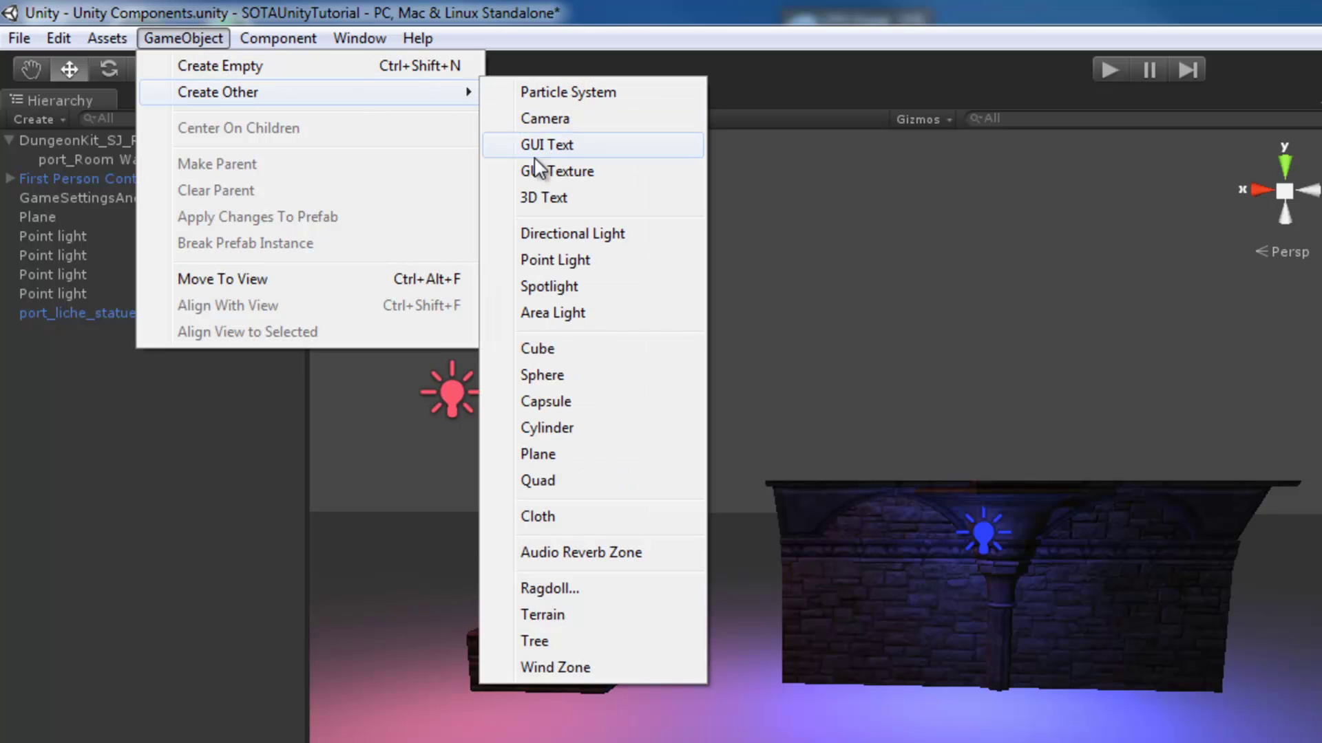
click(554, 355)
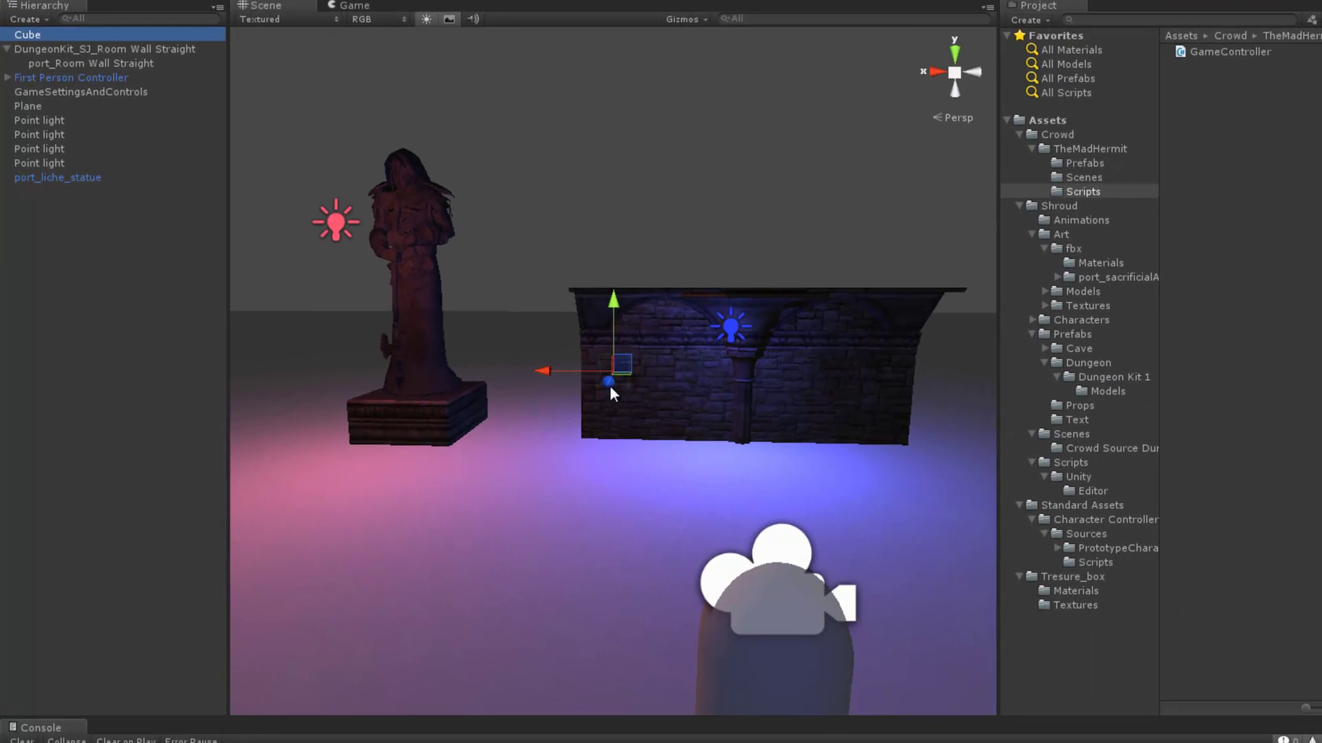
drag(610, 387, 749, 465)
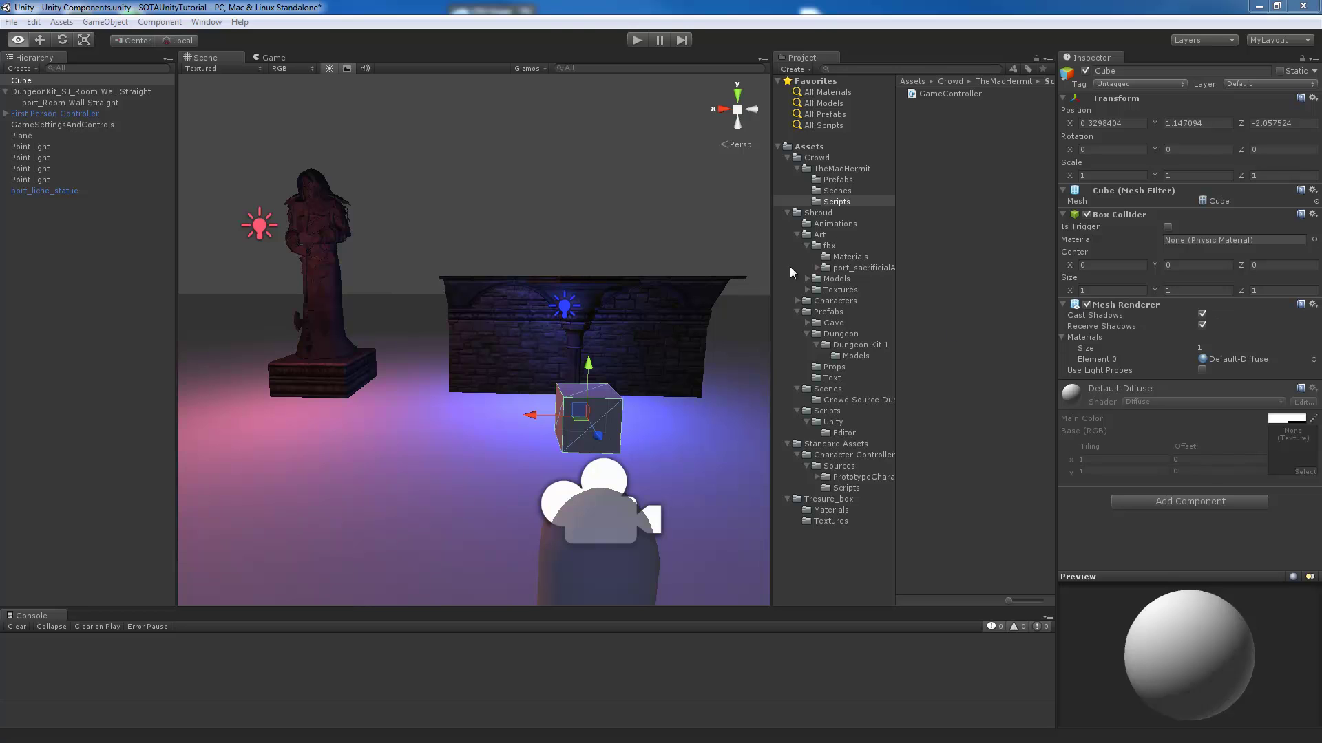
- Widen the Scene view, run the game to test walking into the cube, and stop it
drag(771, 249, 895, 249)
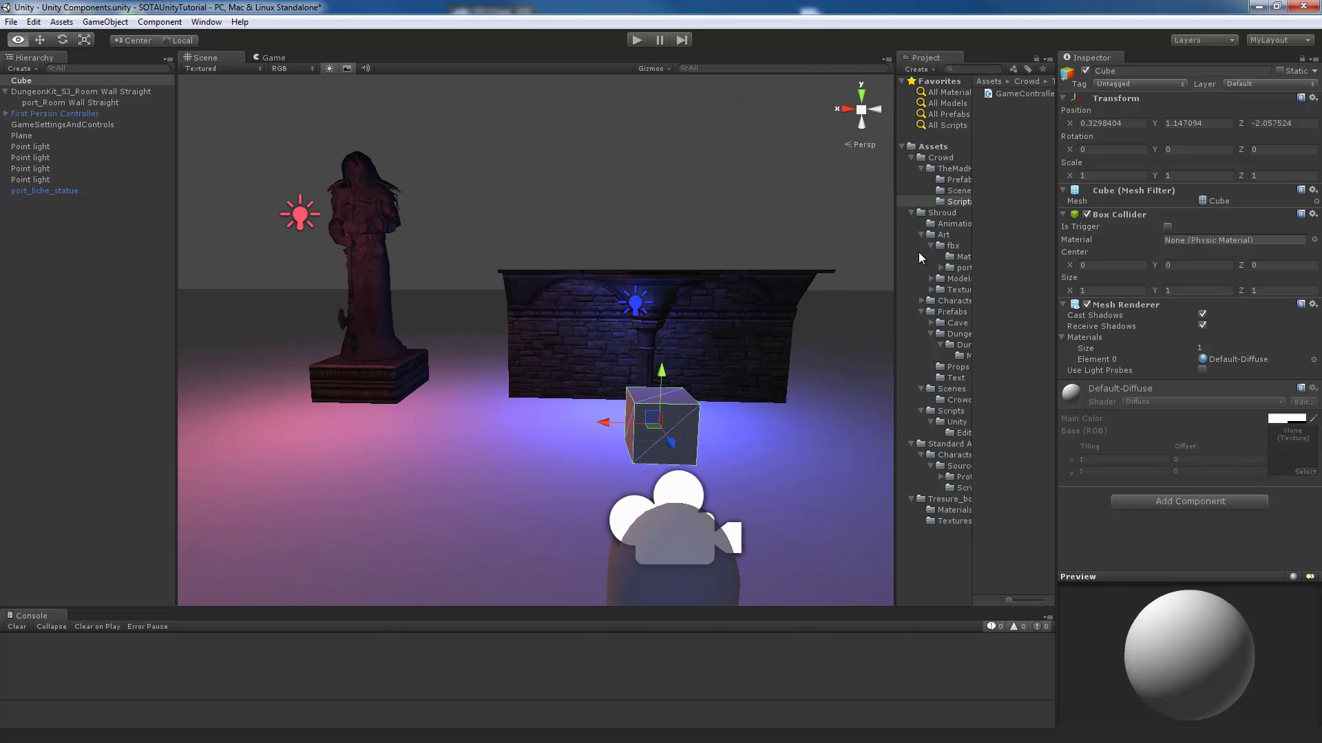
click(635, 40)
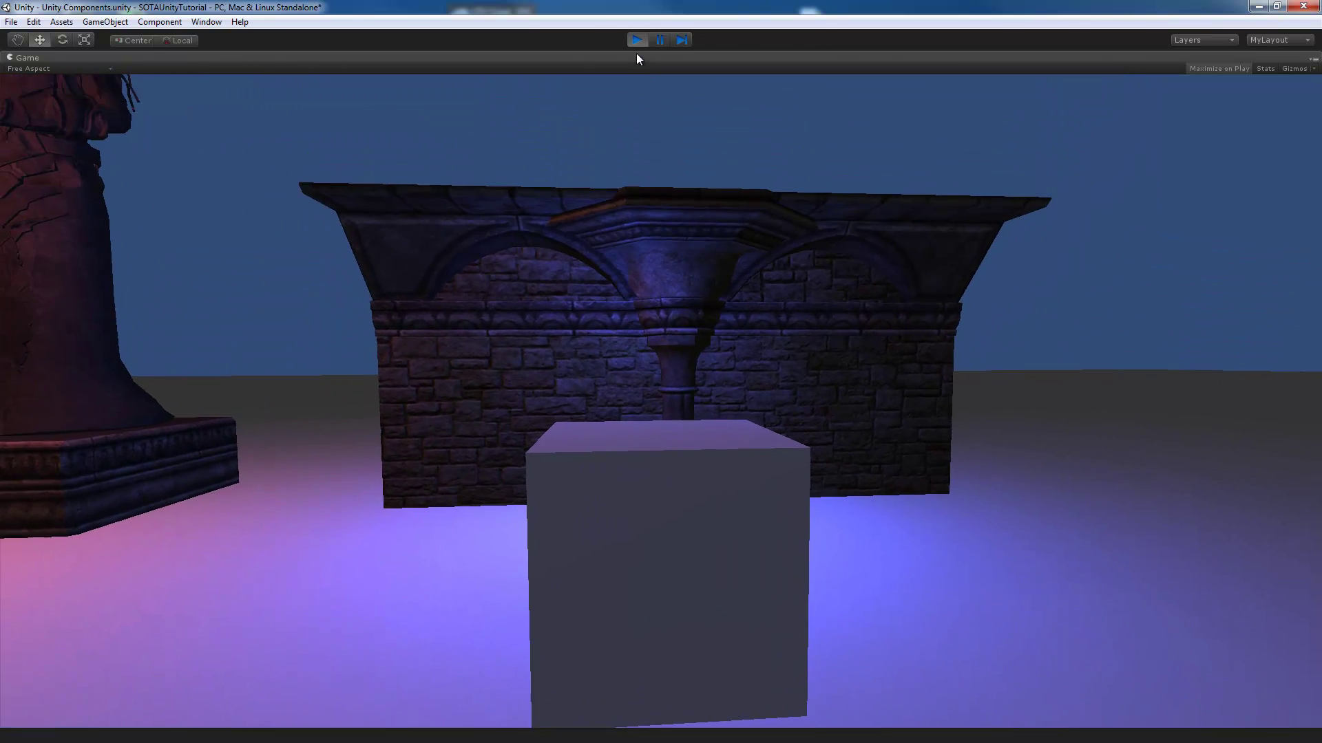
click(638, 41)
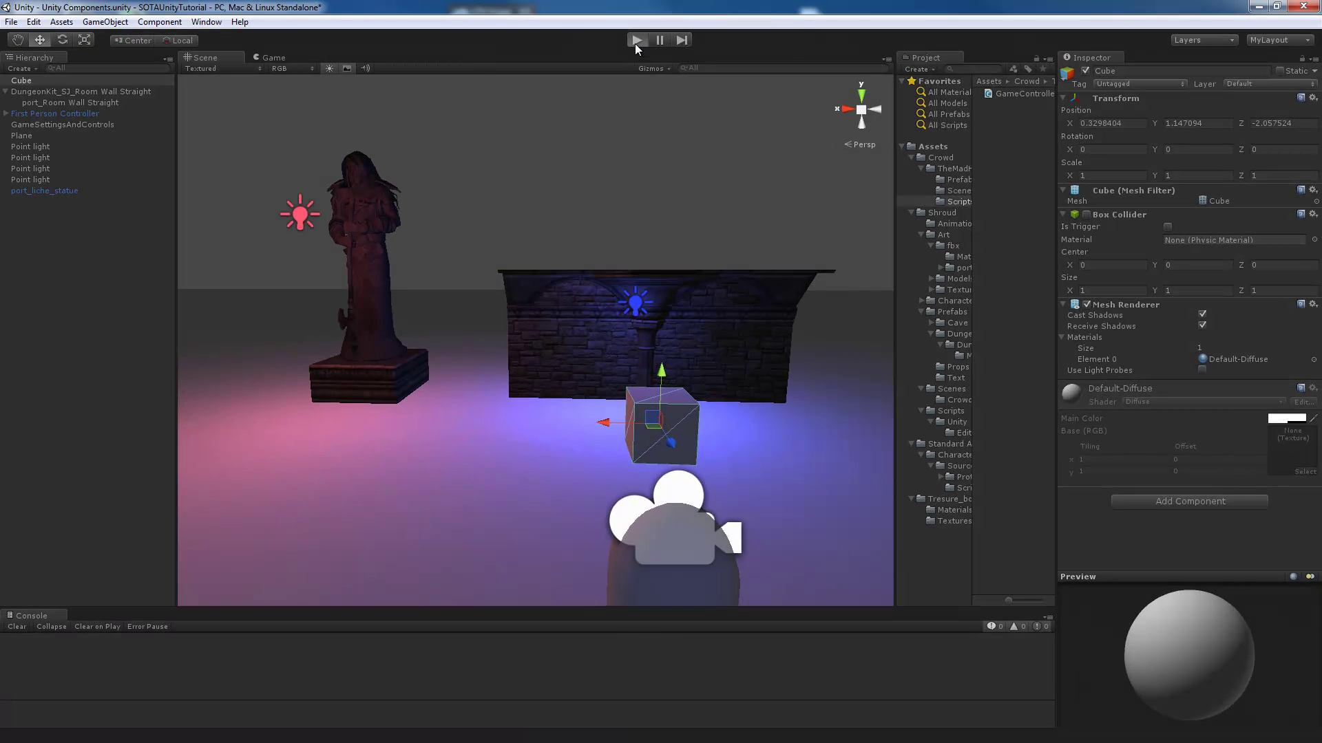
- Run the game with the cube's Box Collider disabled to test walking through the cube, and stop it
click(636, 41)
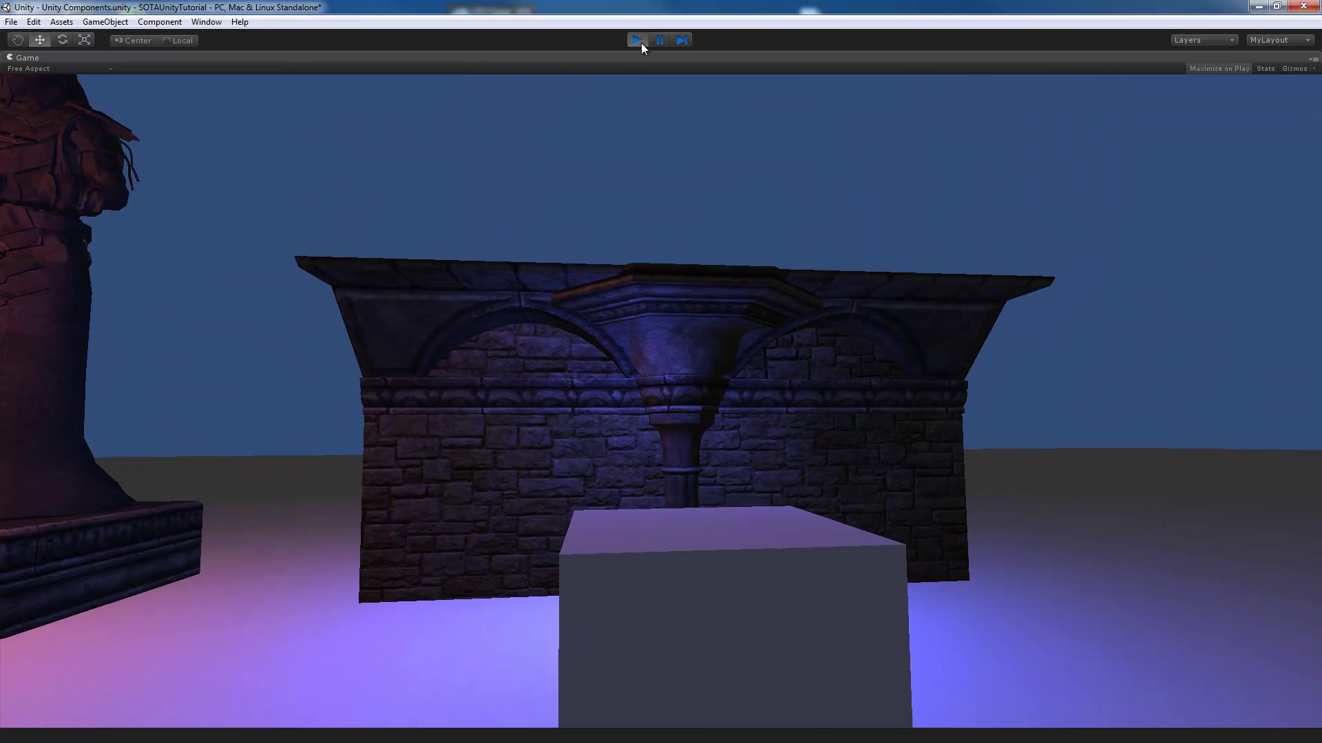
click(638, 41)
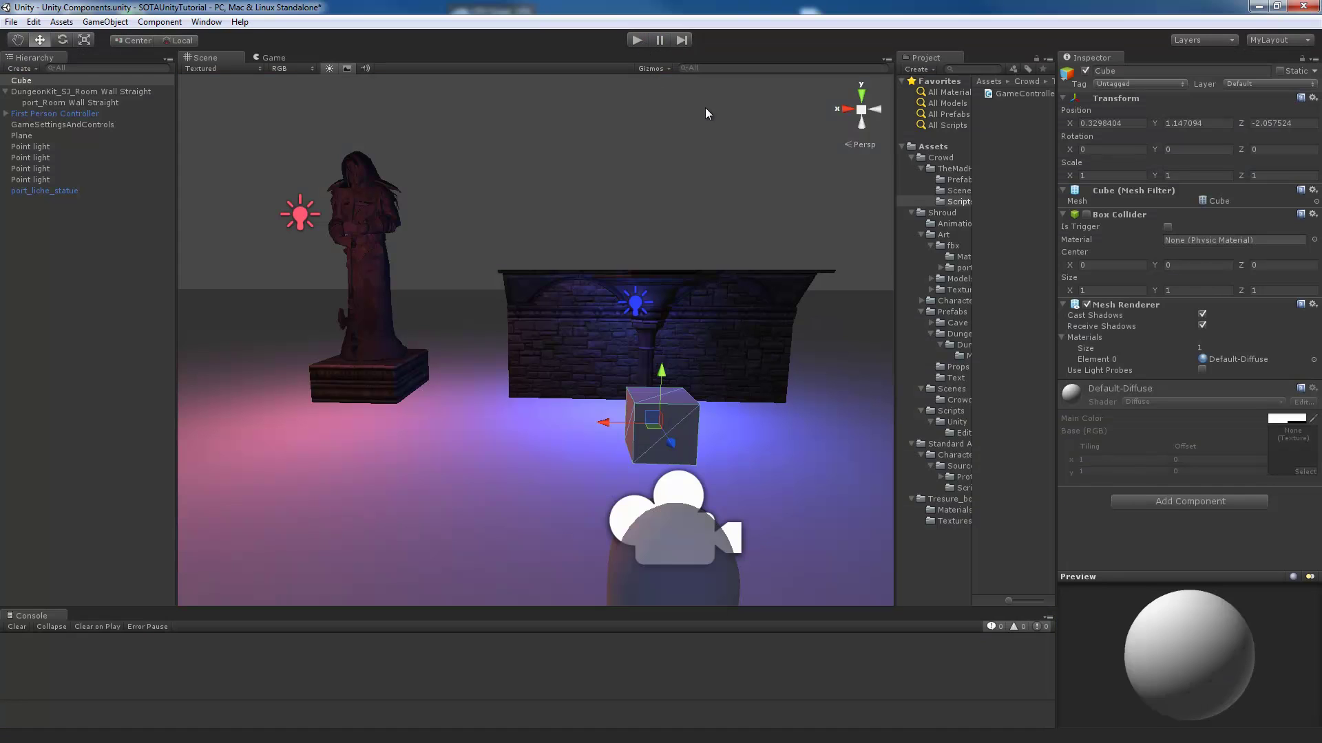
- Re-enable the cube's Box Collider and set its Center X to 5
click(1087, 215)
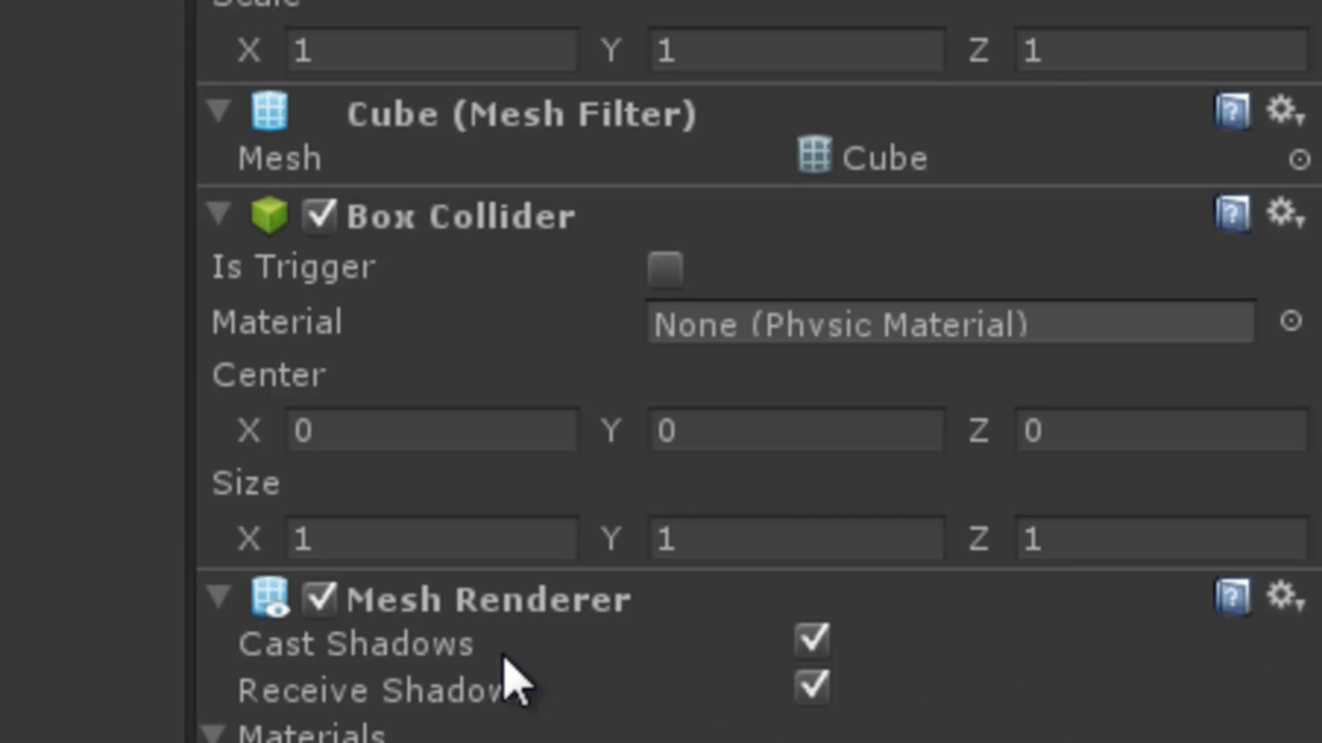
click(426, 433)
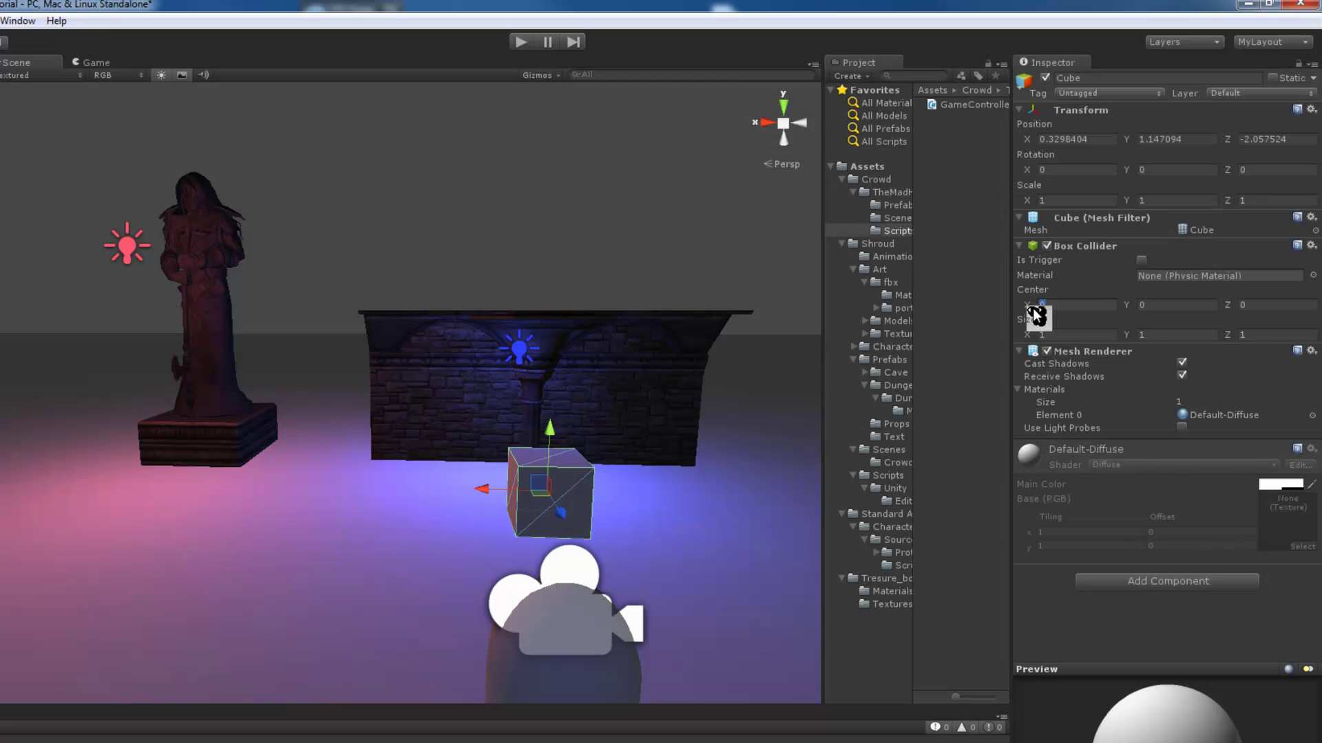
text(5)
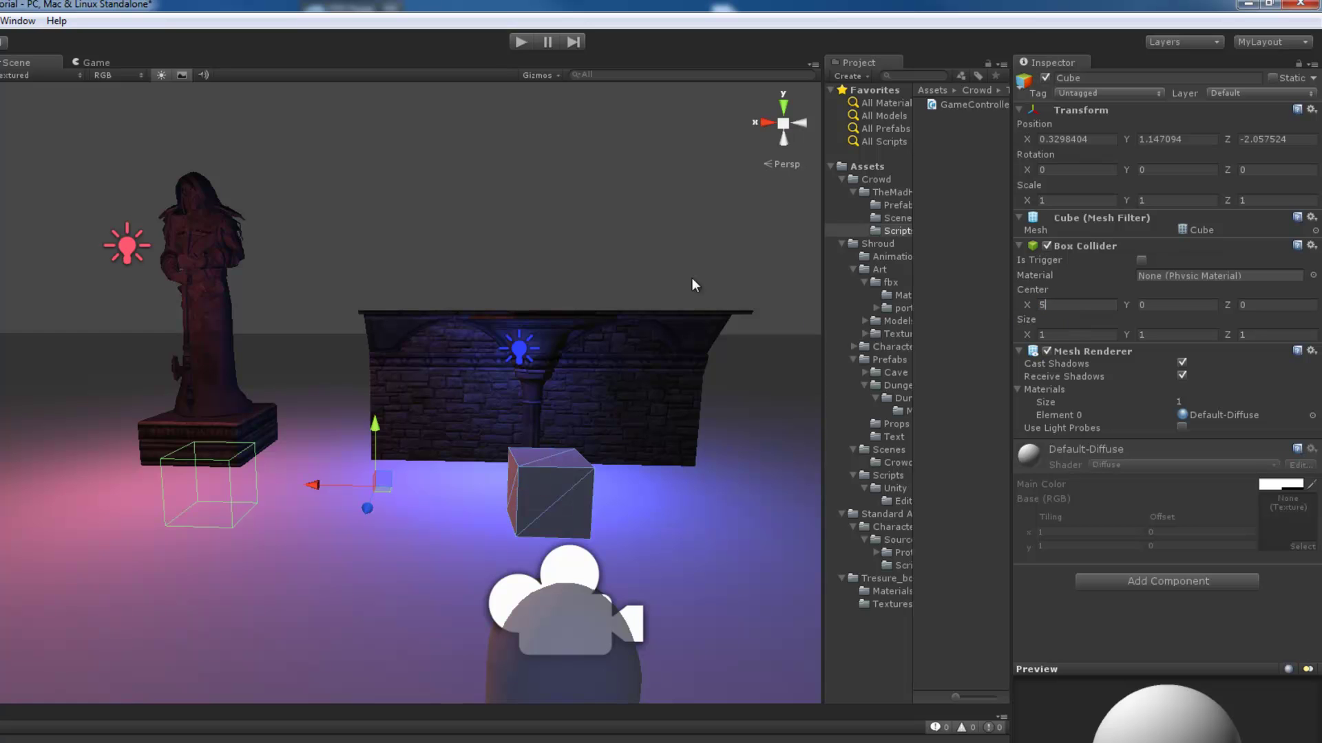
- Run the game to test walking through the cube and into its offset Box Collider, and stop it
click(520, 42)
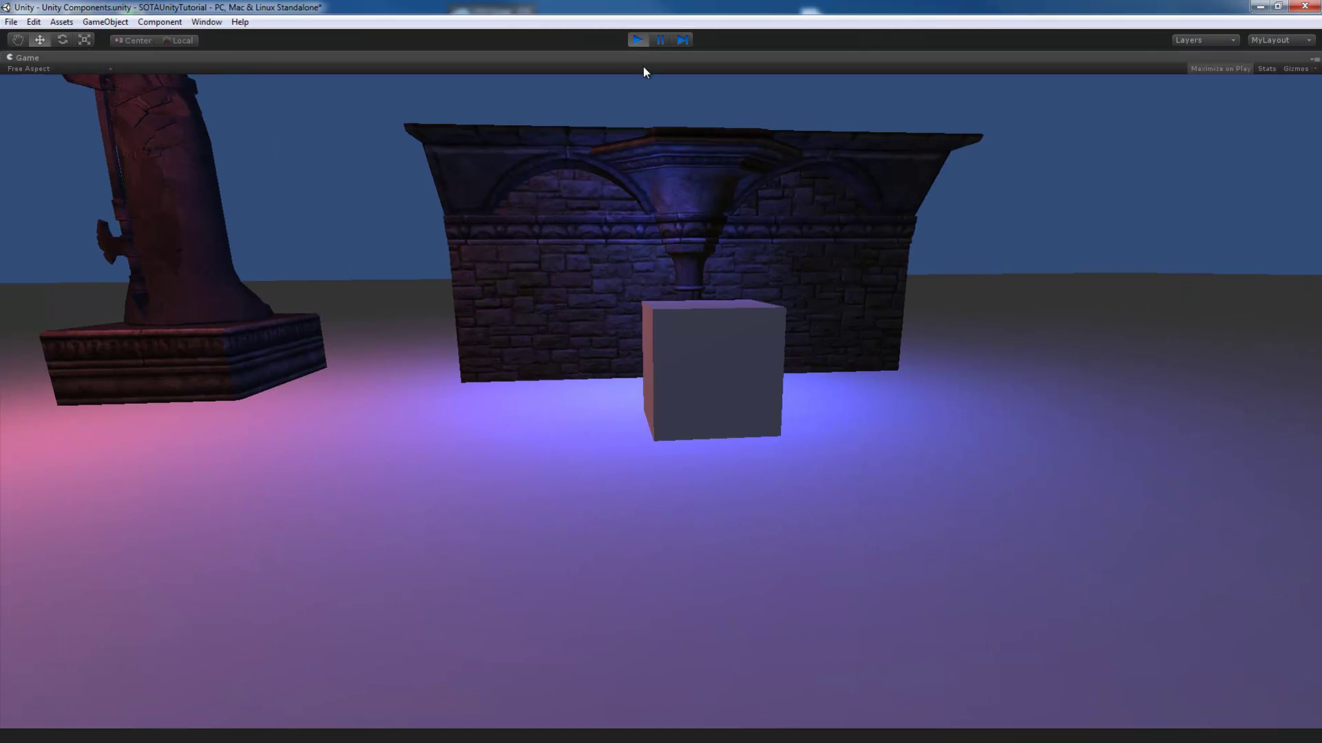
key(w)
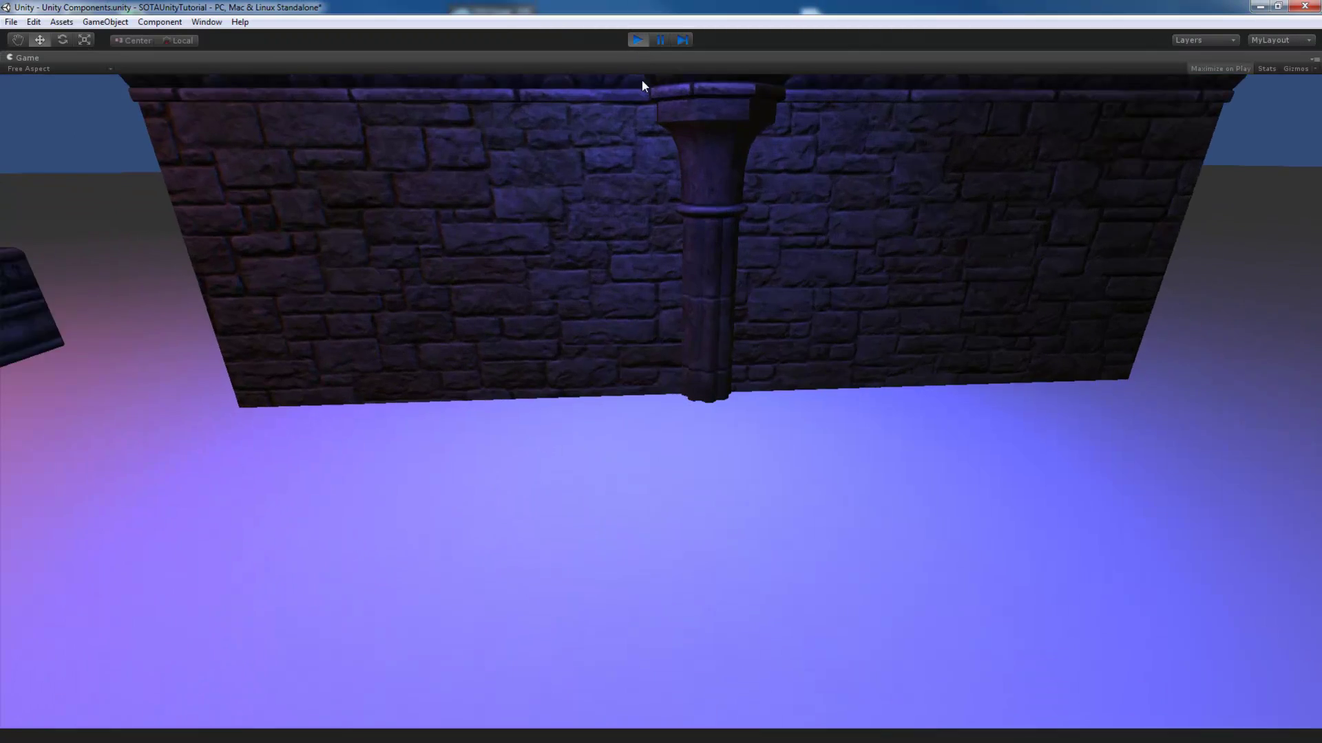
key(s)
key(w)
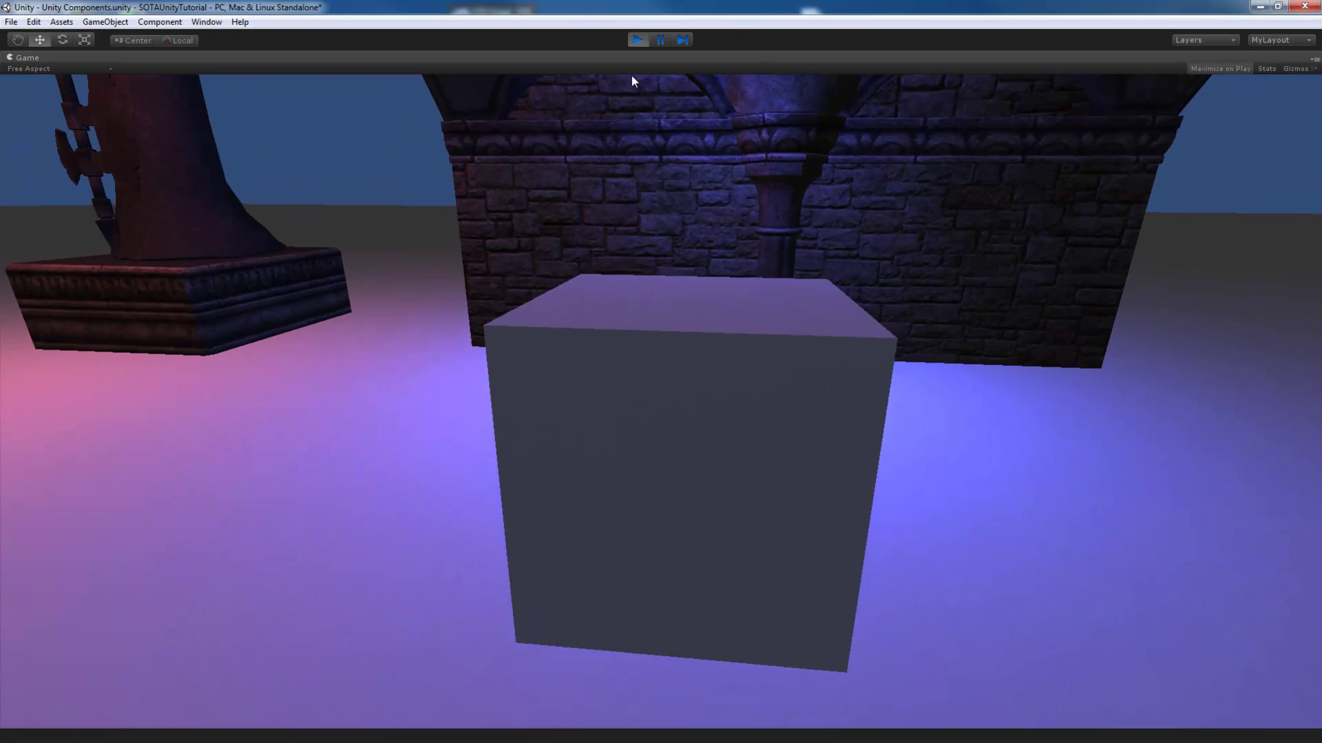
key(a)
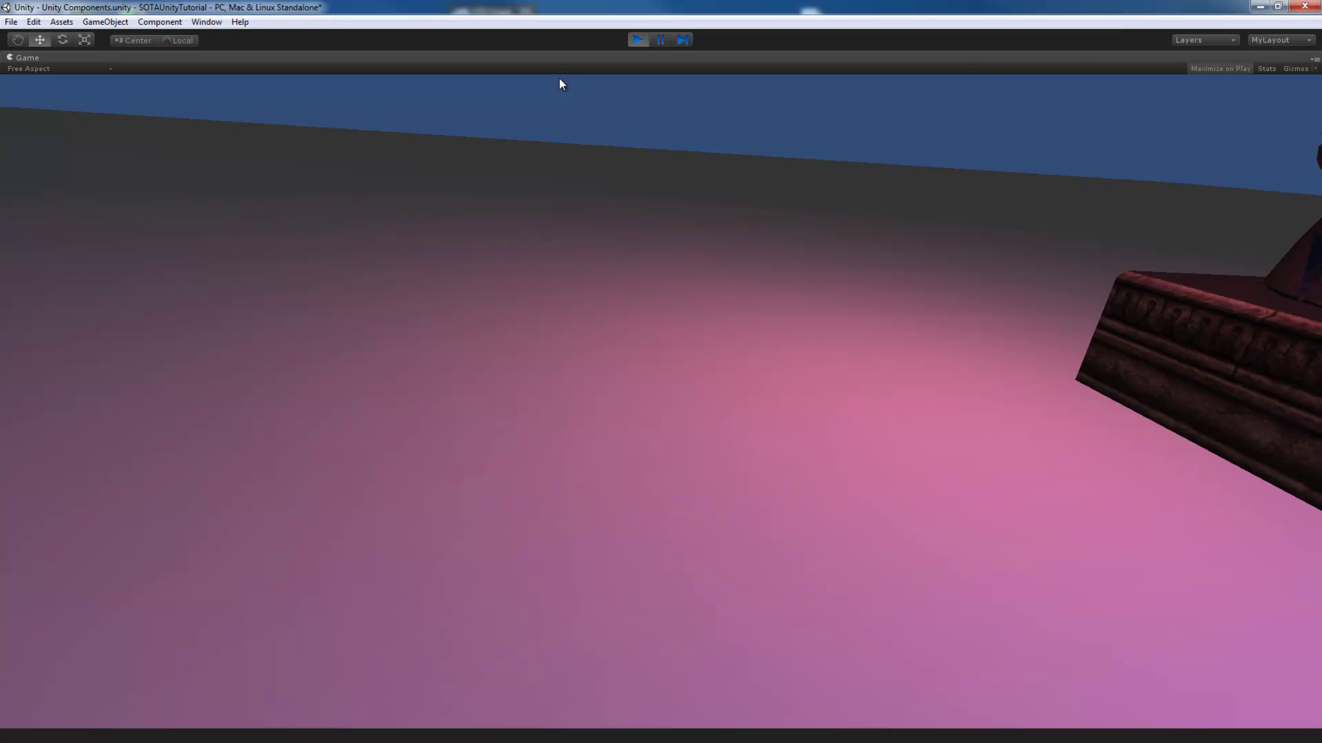
key(d)
key(d)
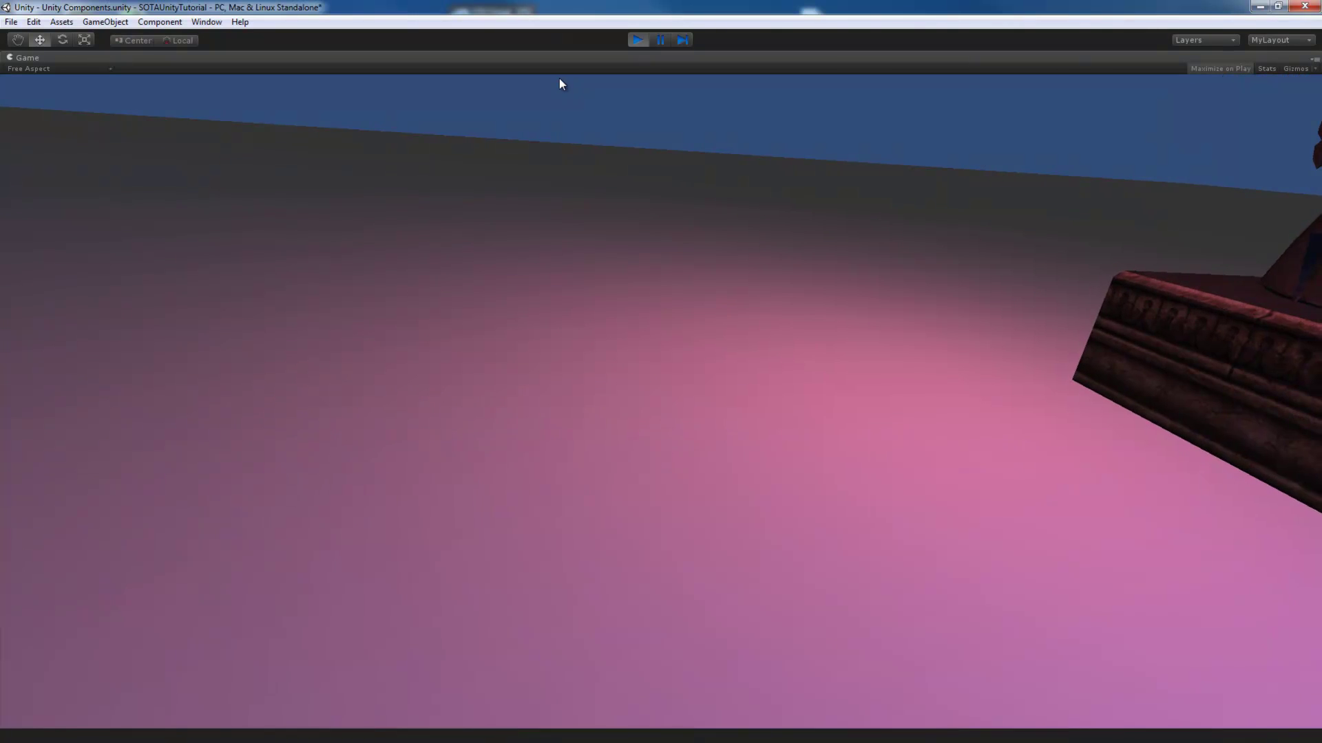
key(s)
key(w)
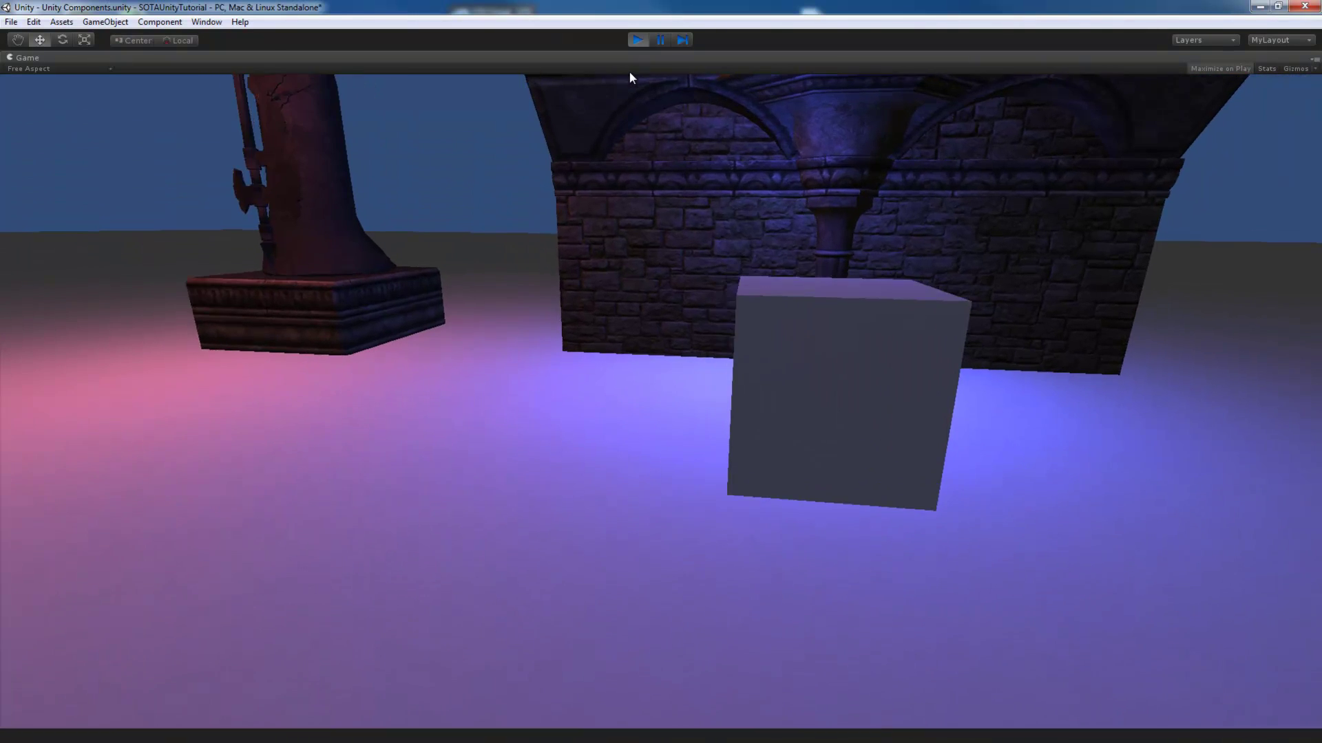
key(s)
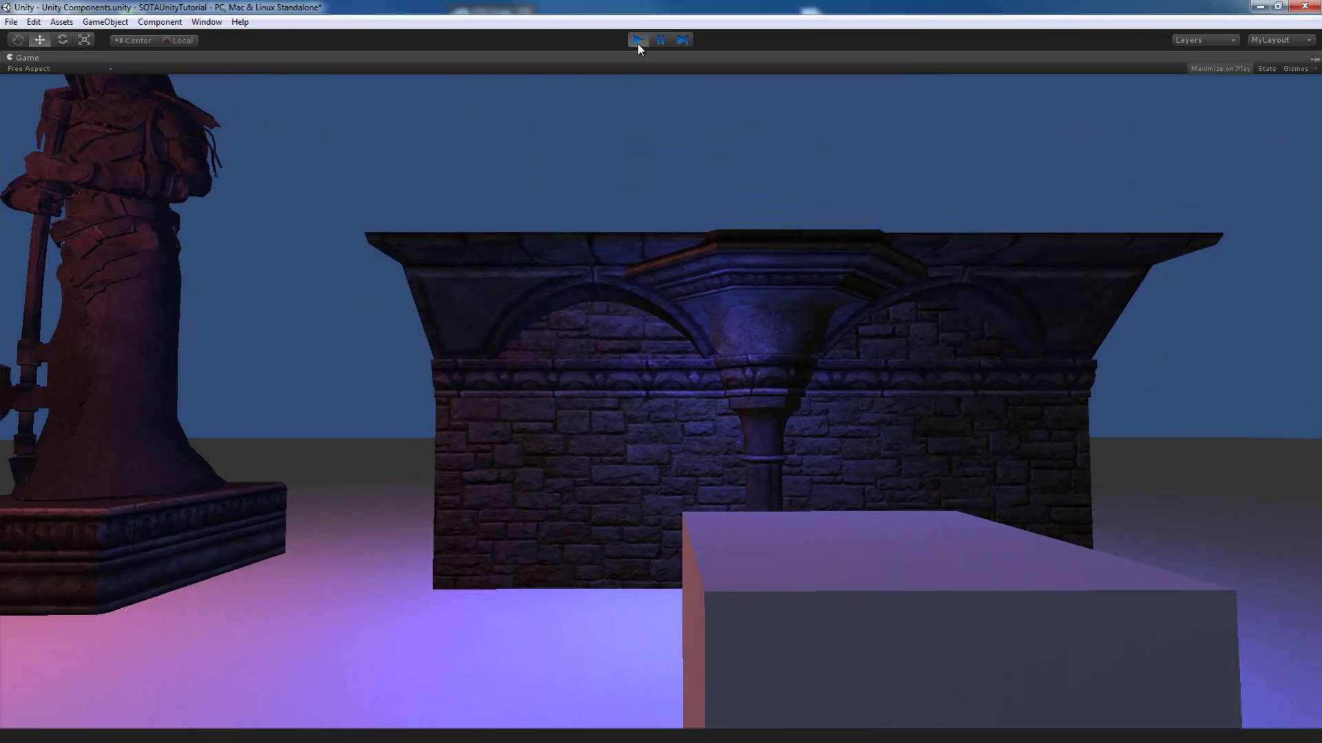
click(637, 40)
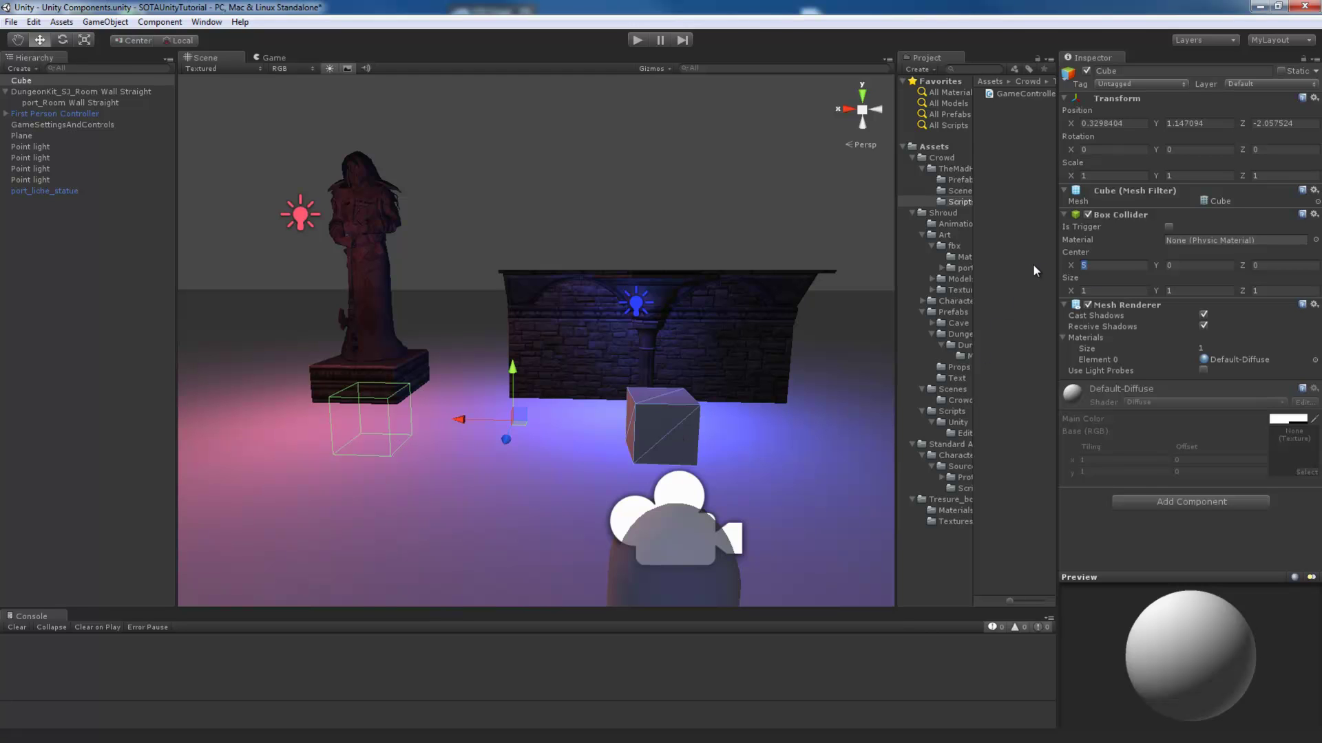
- Set the Box Collider's Center X to 0 and Size X to 10, and play-test the widened collider
text(0)
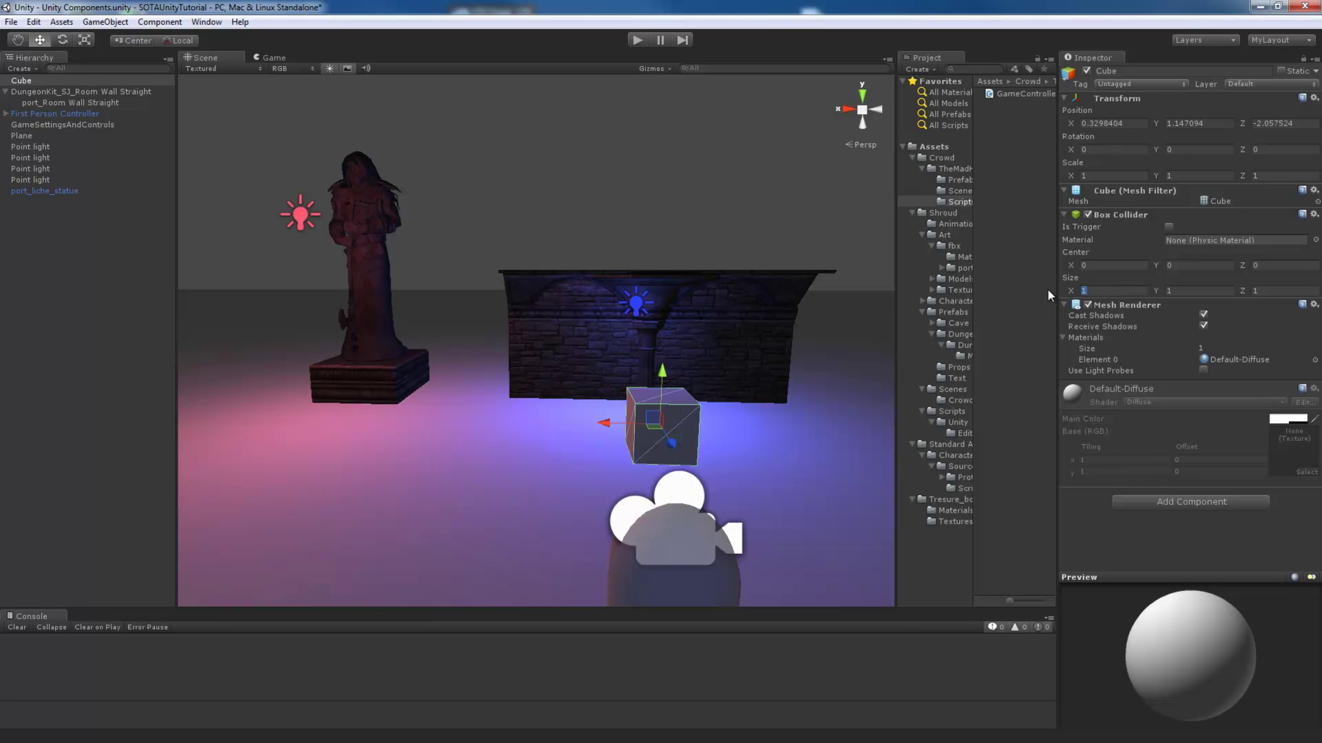
text(10)
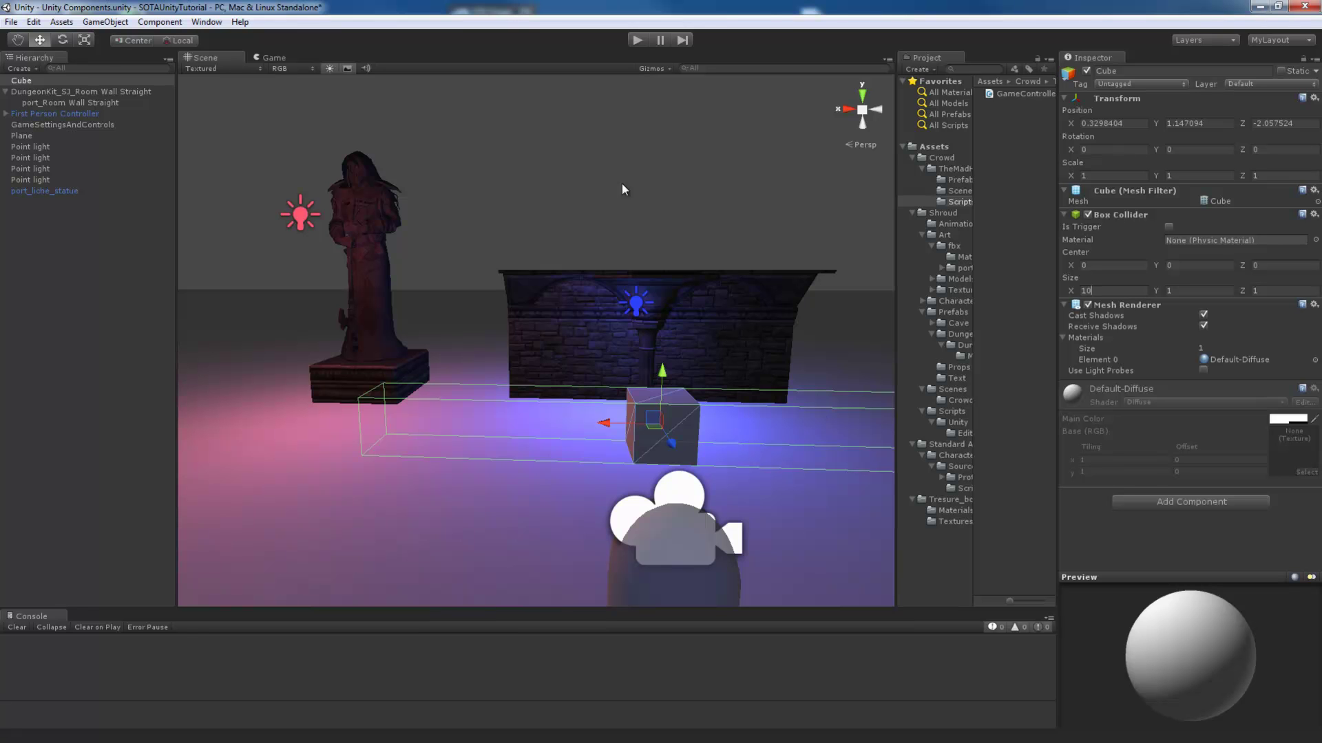
click(634, 39)
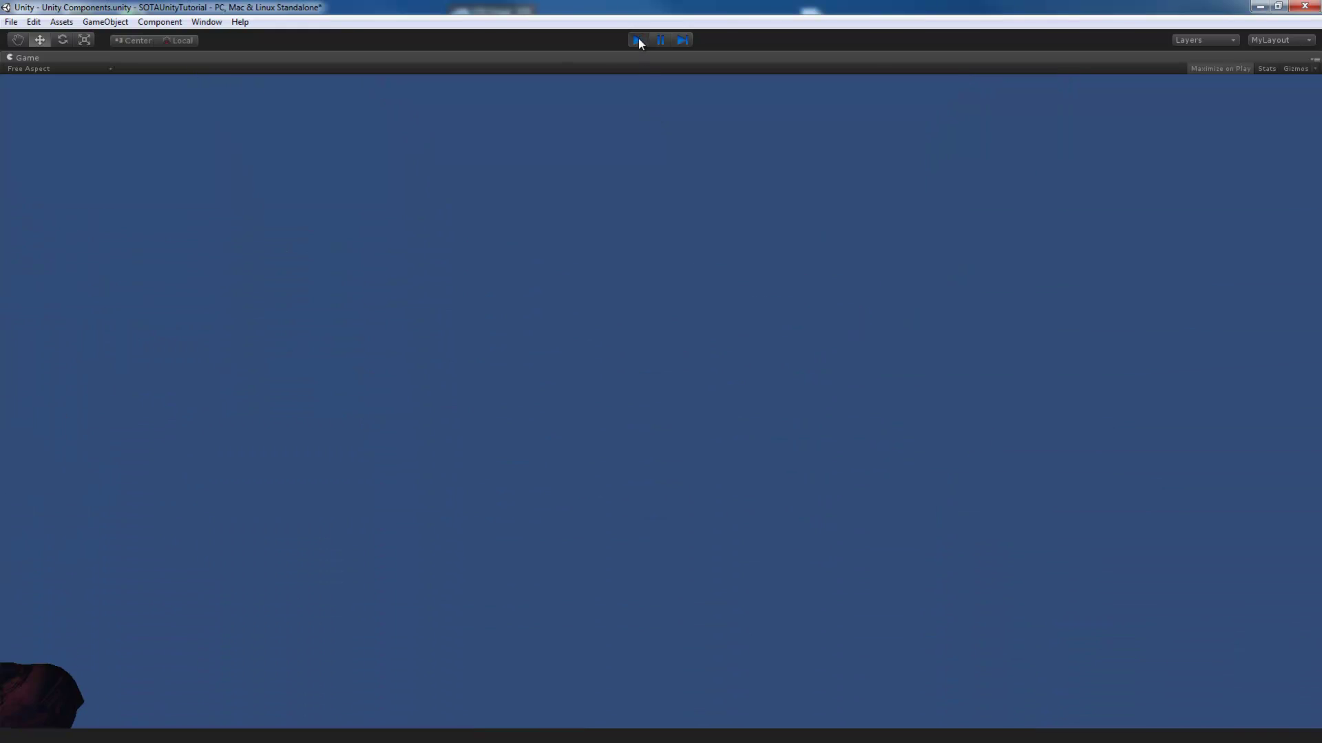
click(637, 39)
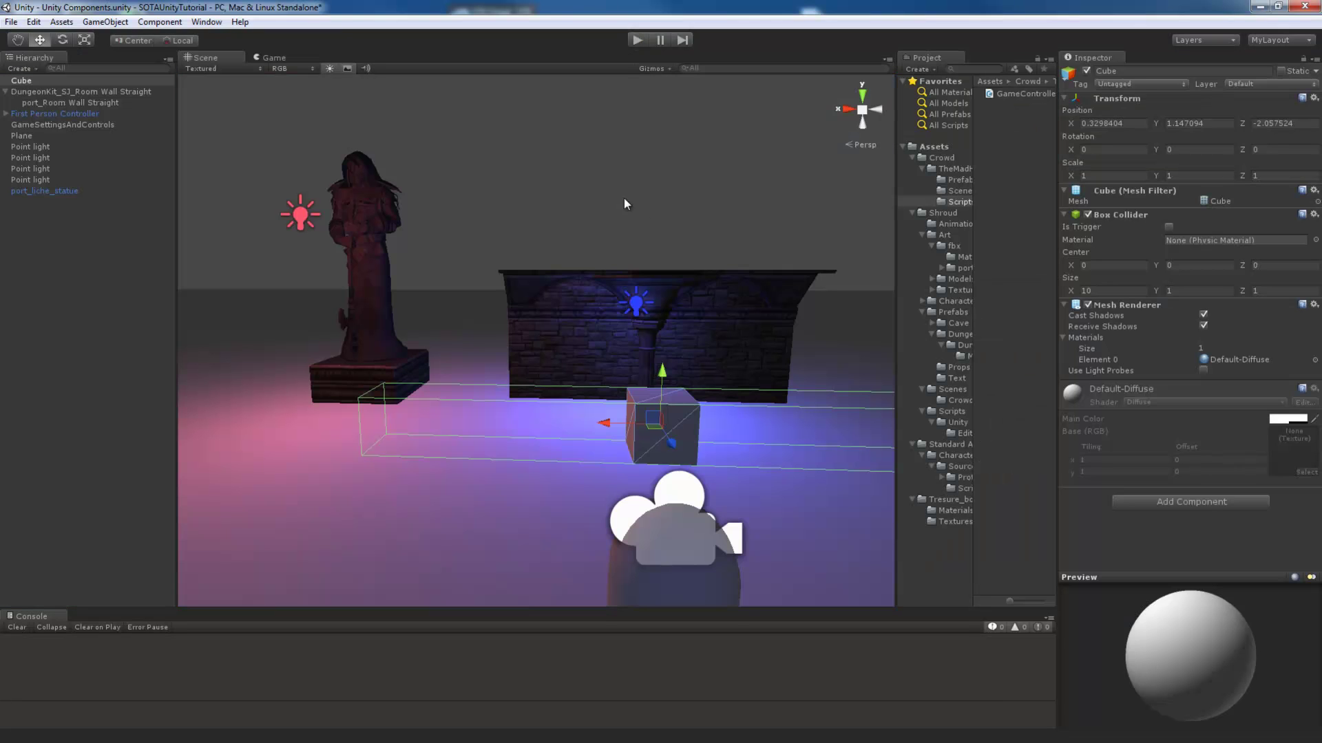
- Set the cube's Box Collider Size X to 1
click(1110, 290)
text(1)
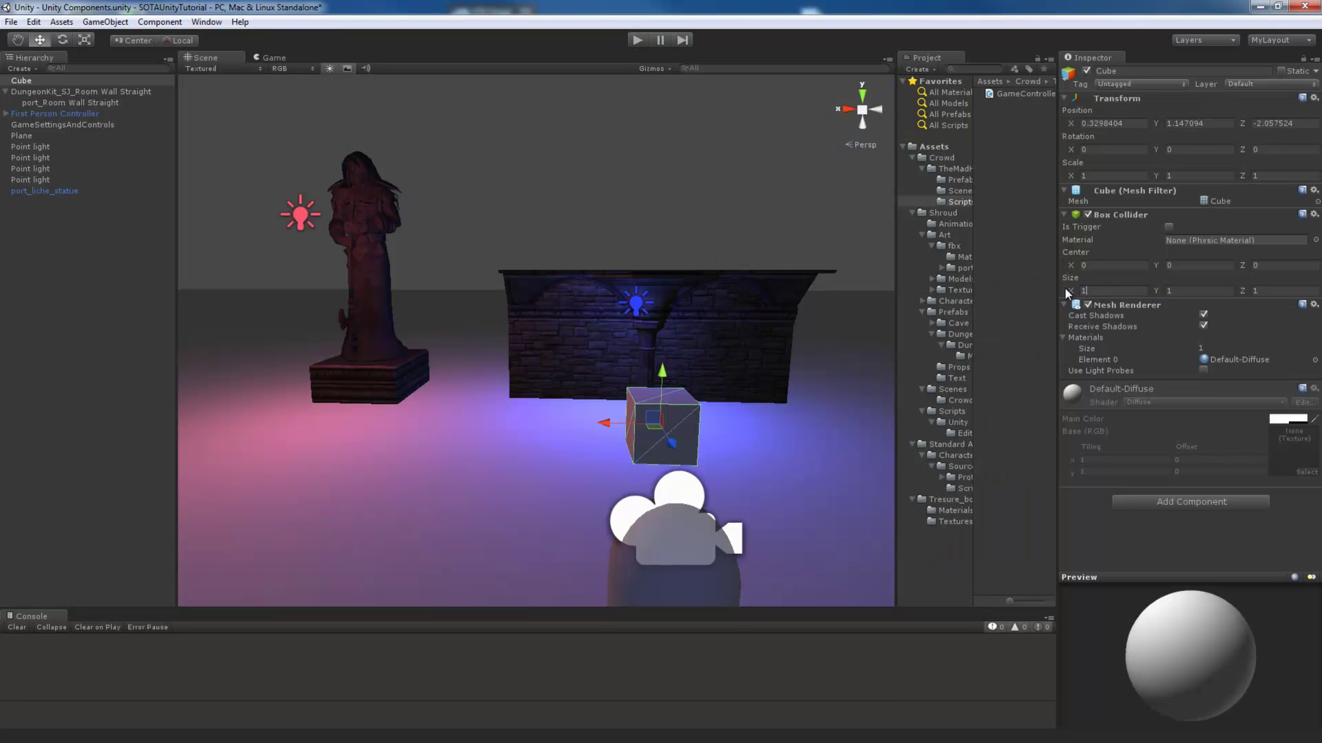
key(Return)
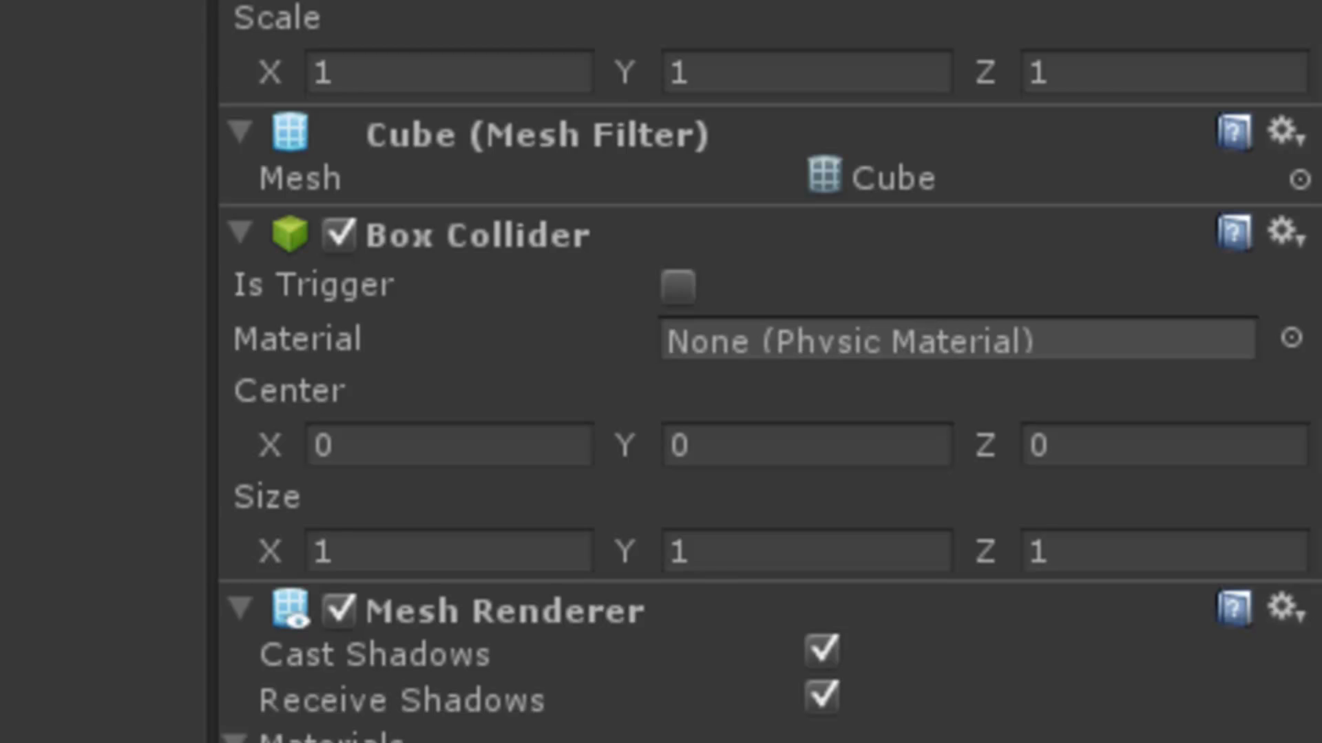
- Run the game with Is Trigger enabled on the cube's Box Collider to test walking through the cube, and stop it
click(679, 287)
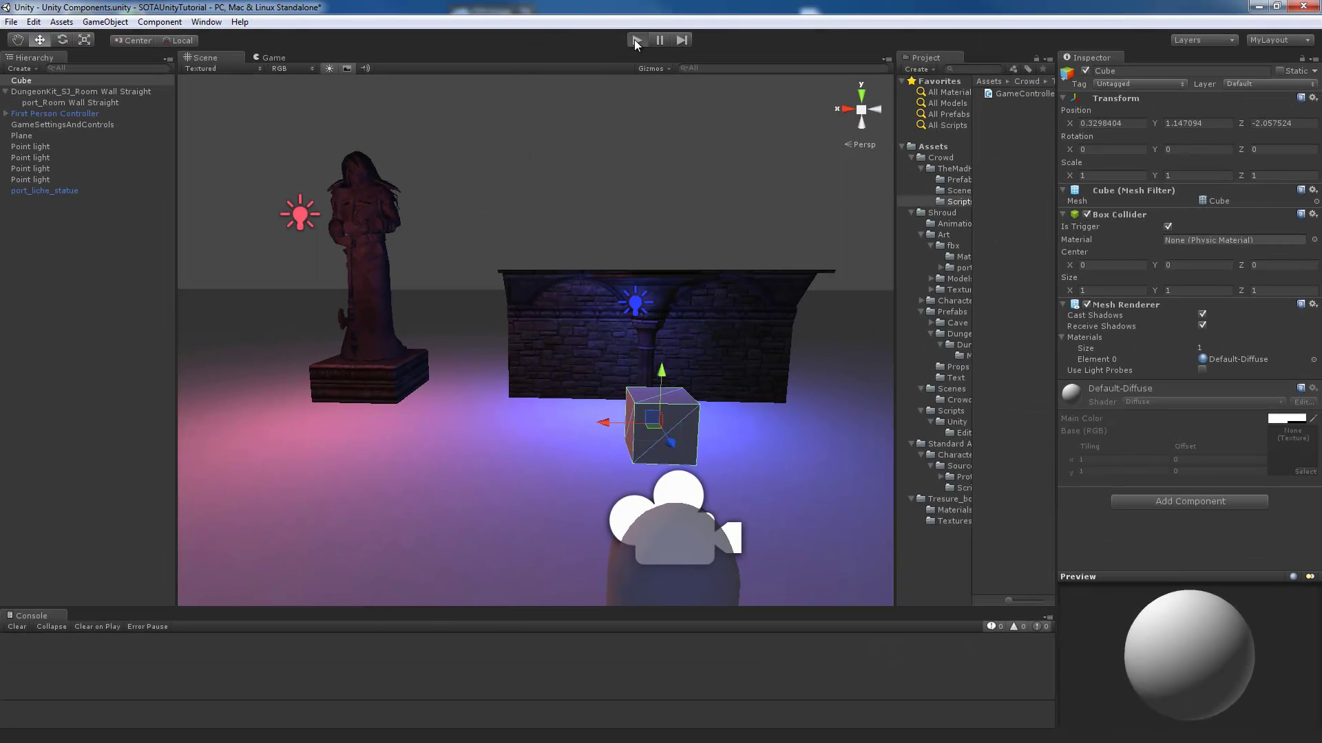
key(ctrl+p)
key(w)
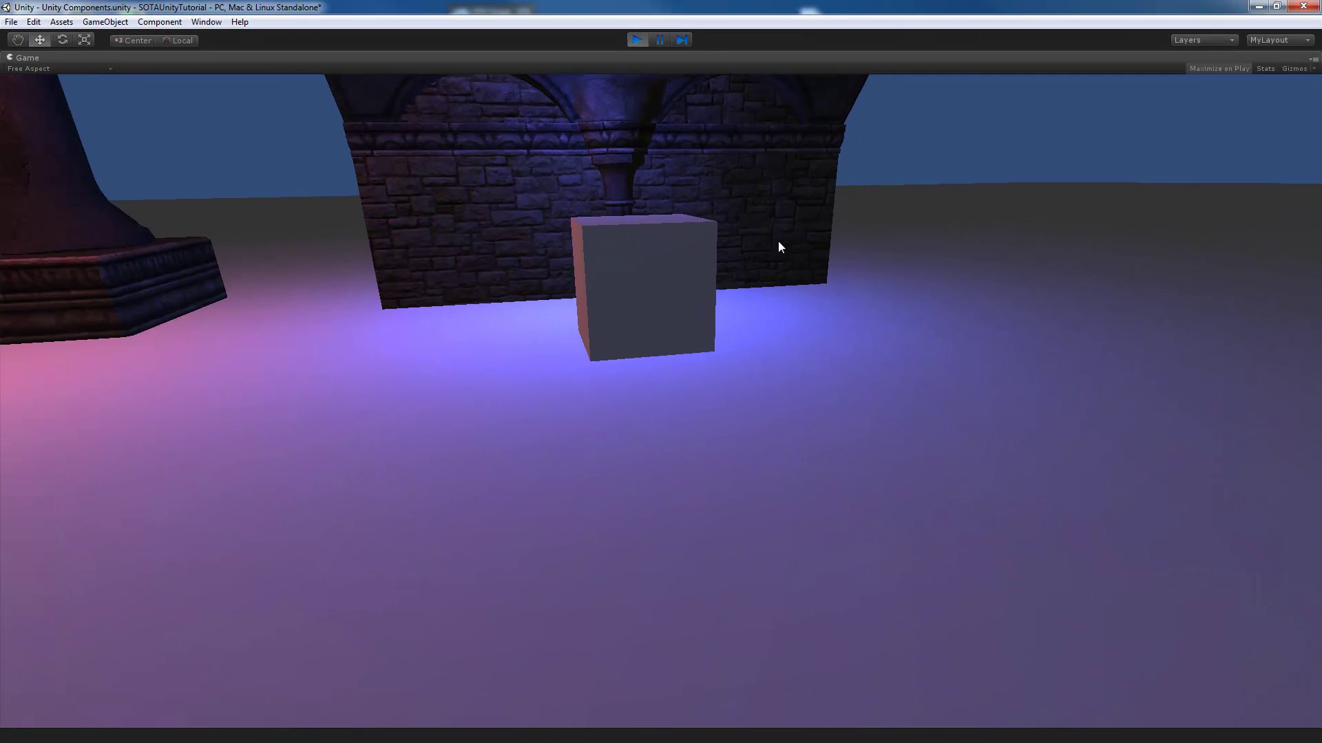
key(w)
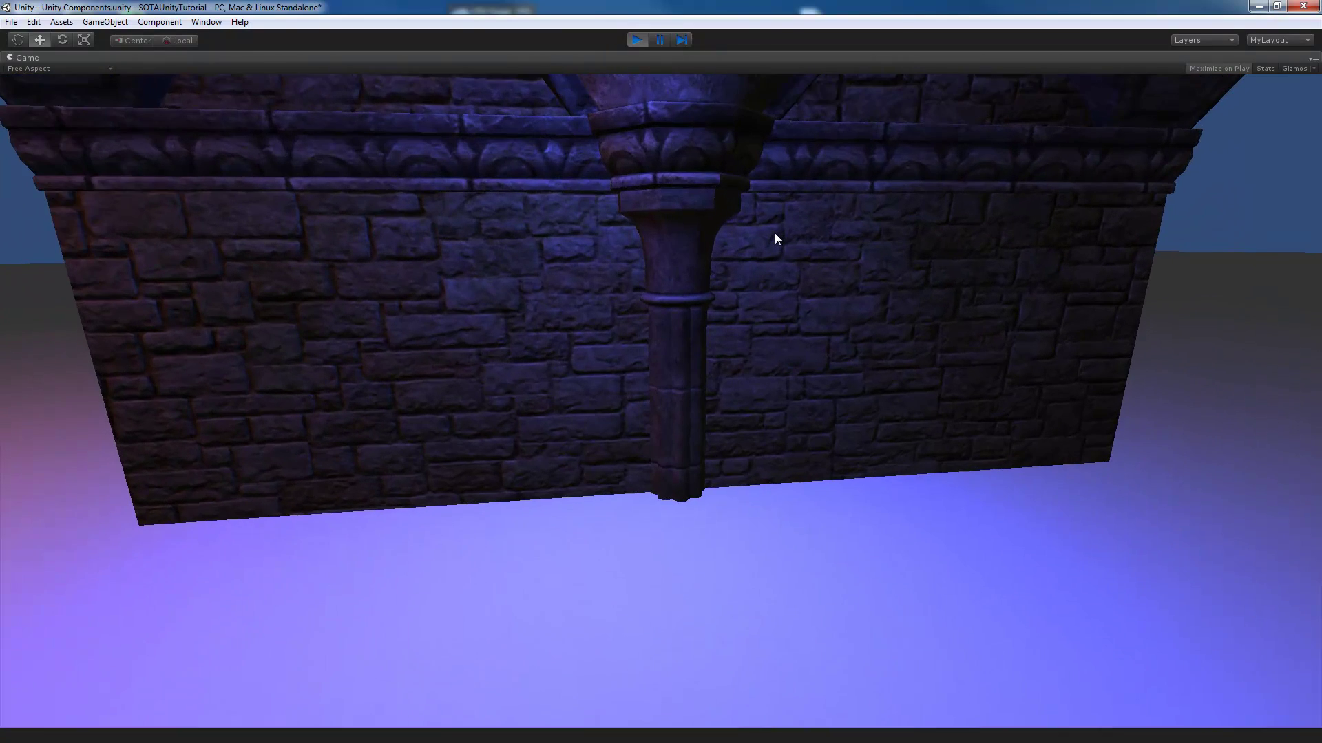
key(s)
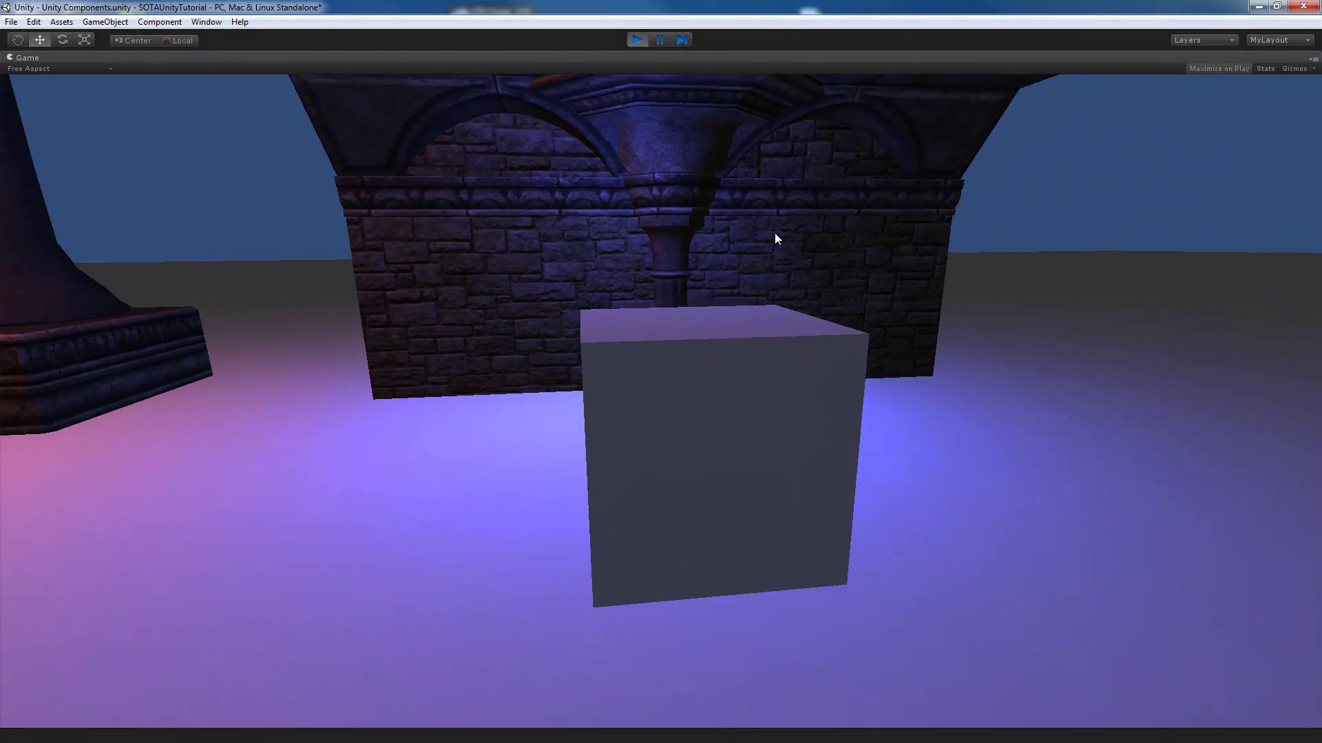
key(w)
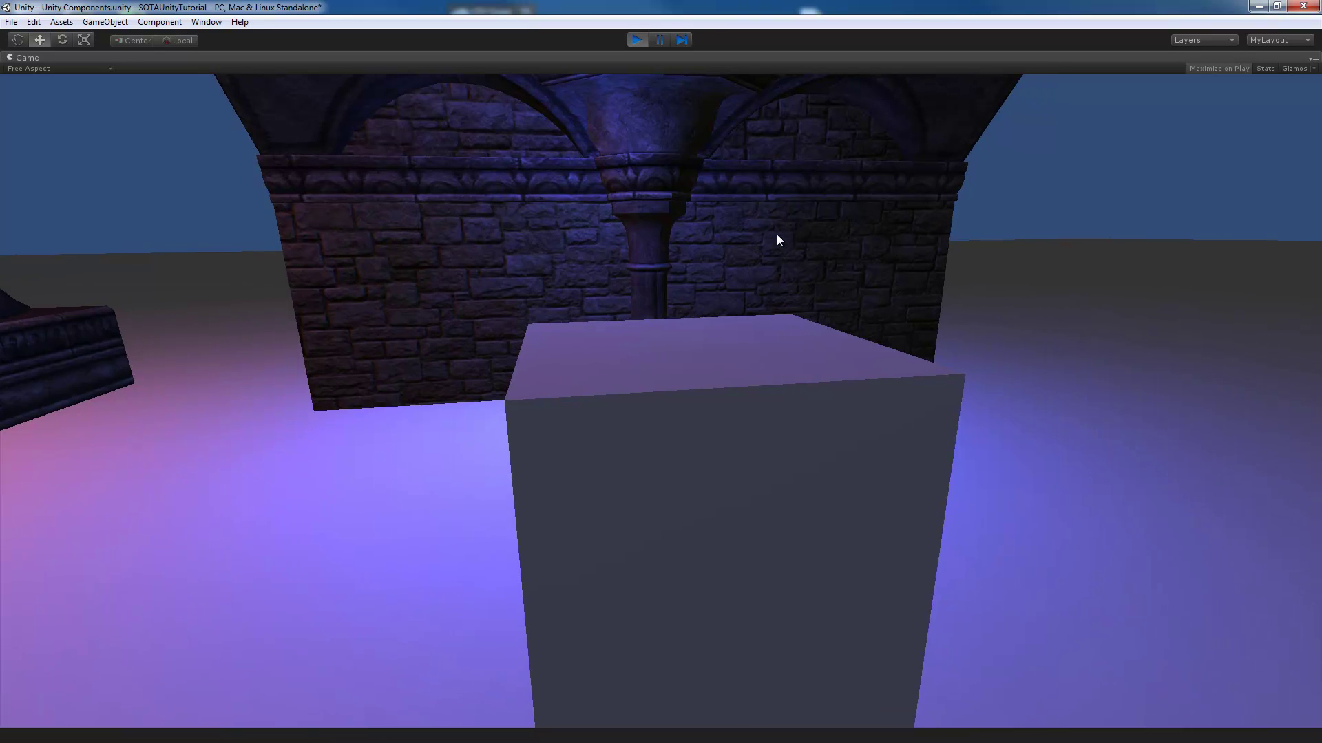
key(w)
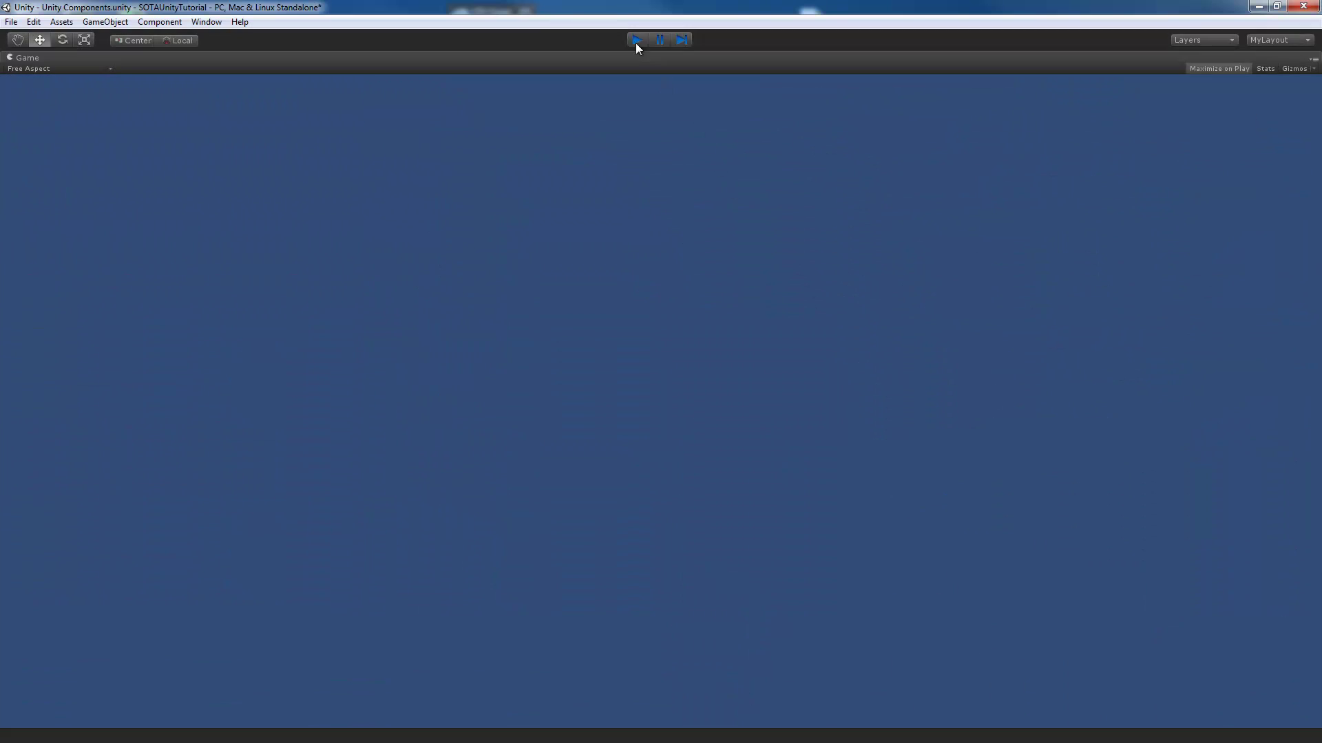
click(637, 41)
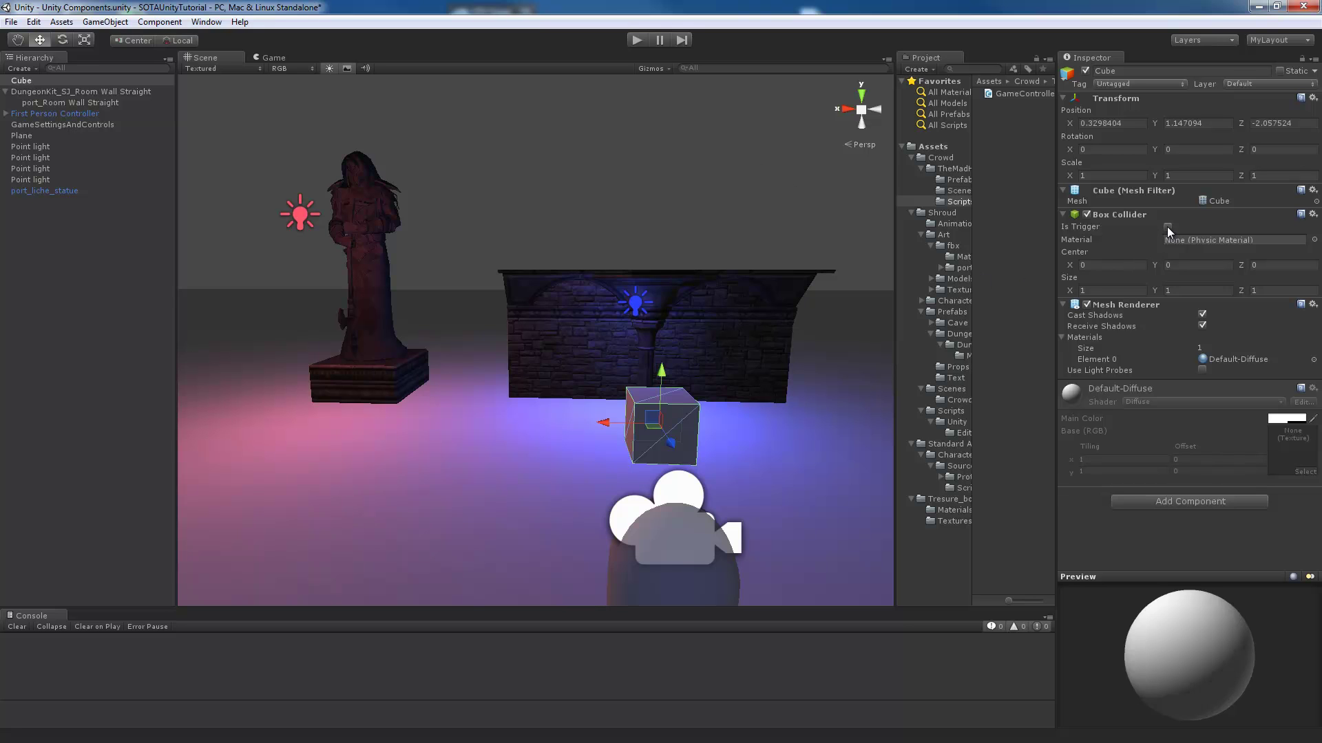
- Raise the cube to about Y 2.06 and run the game to check whether it stays in the air, stopping it again
key(alt)
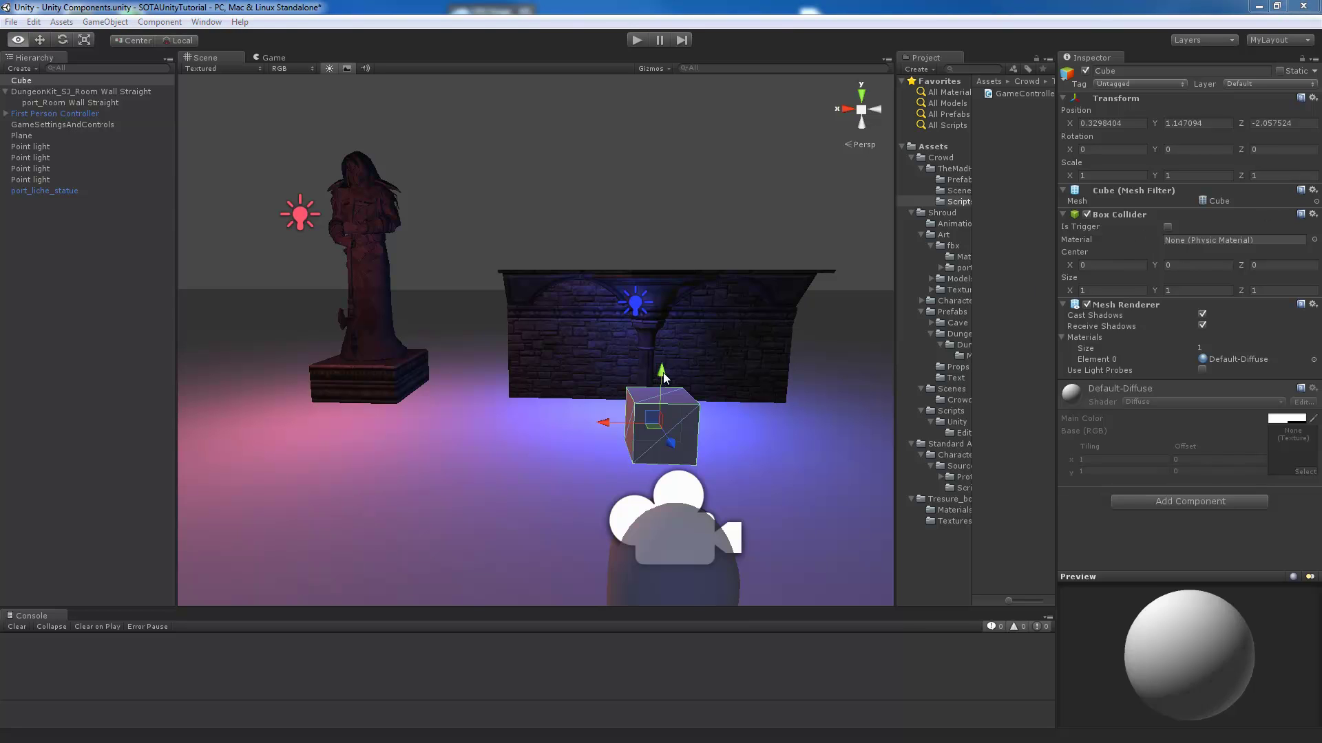
drag(663, 376, 659, 323)
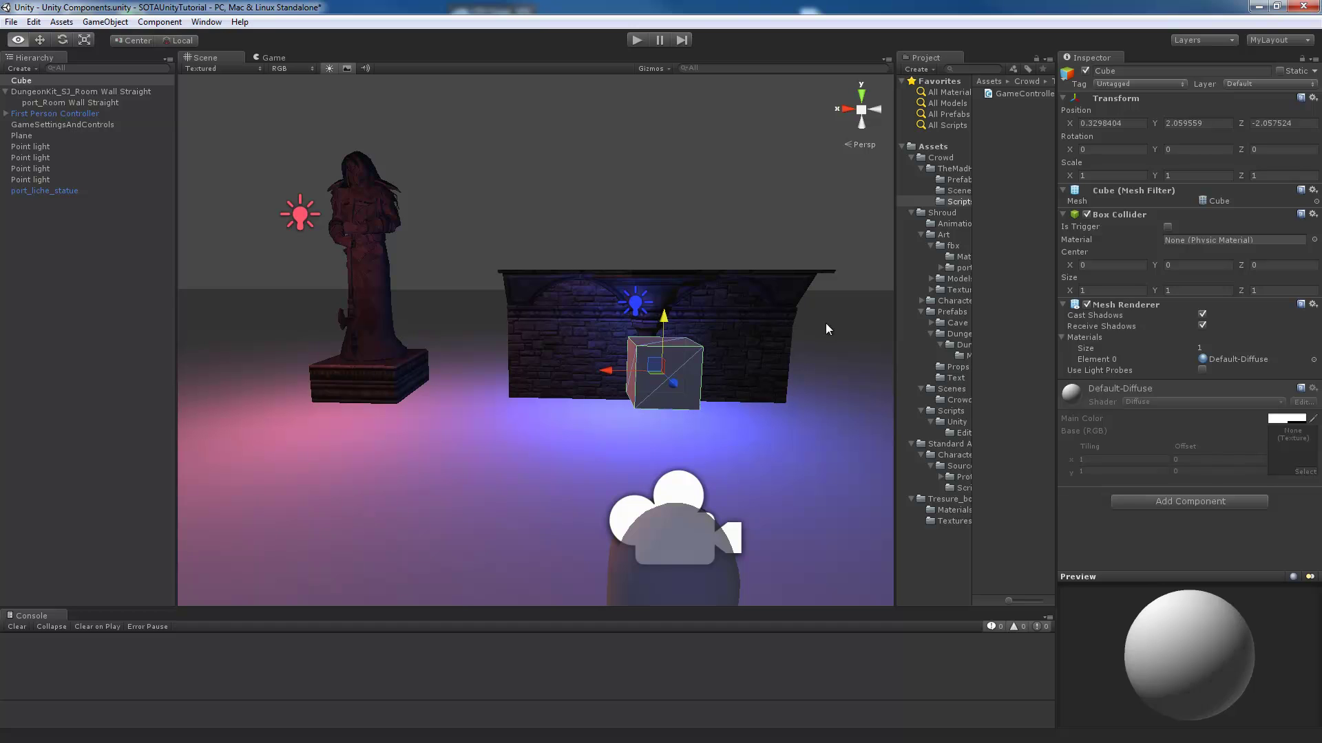
click(635, 40)
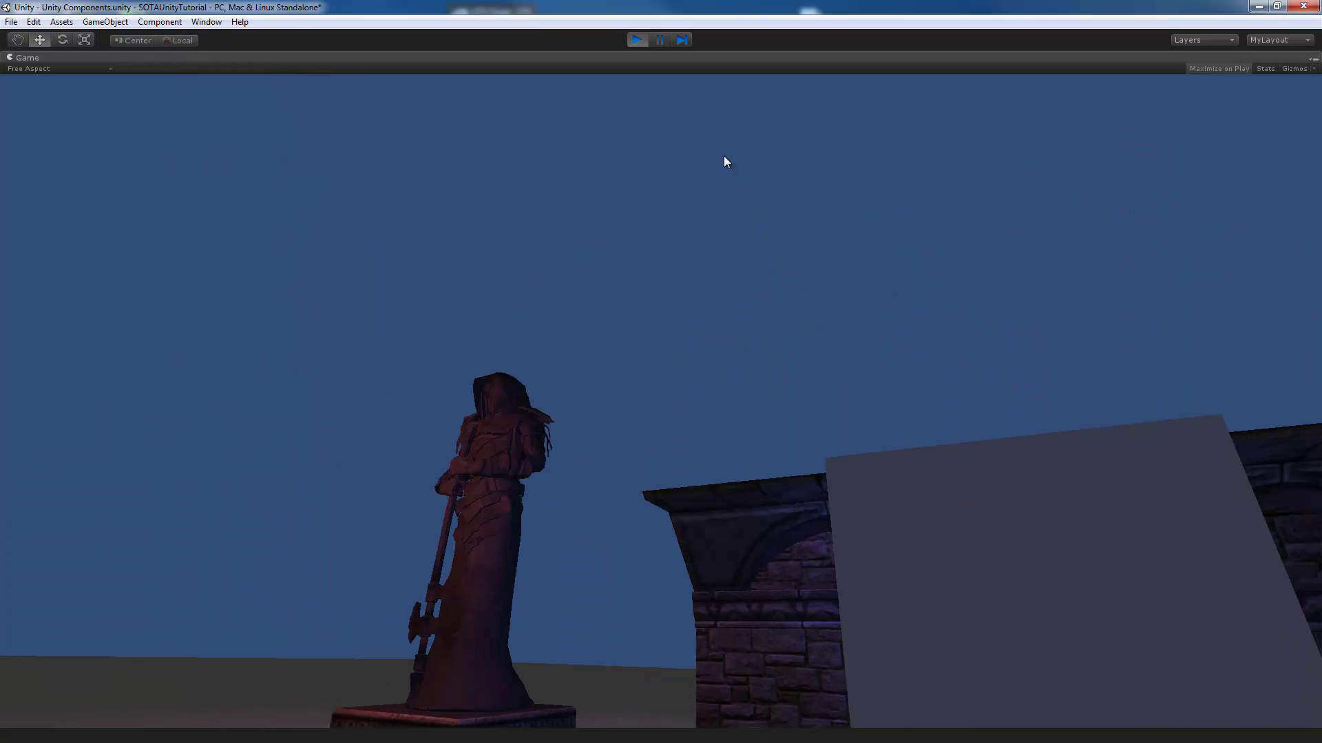
click(637, 40)
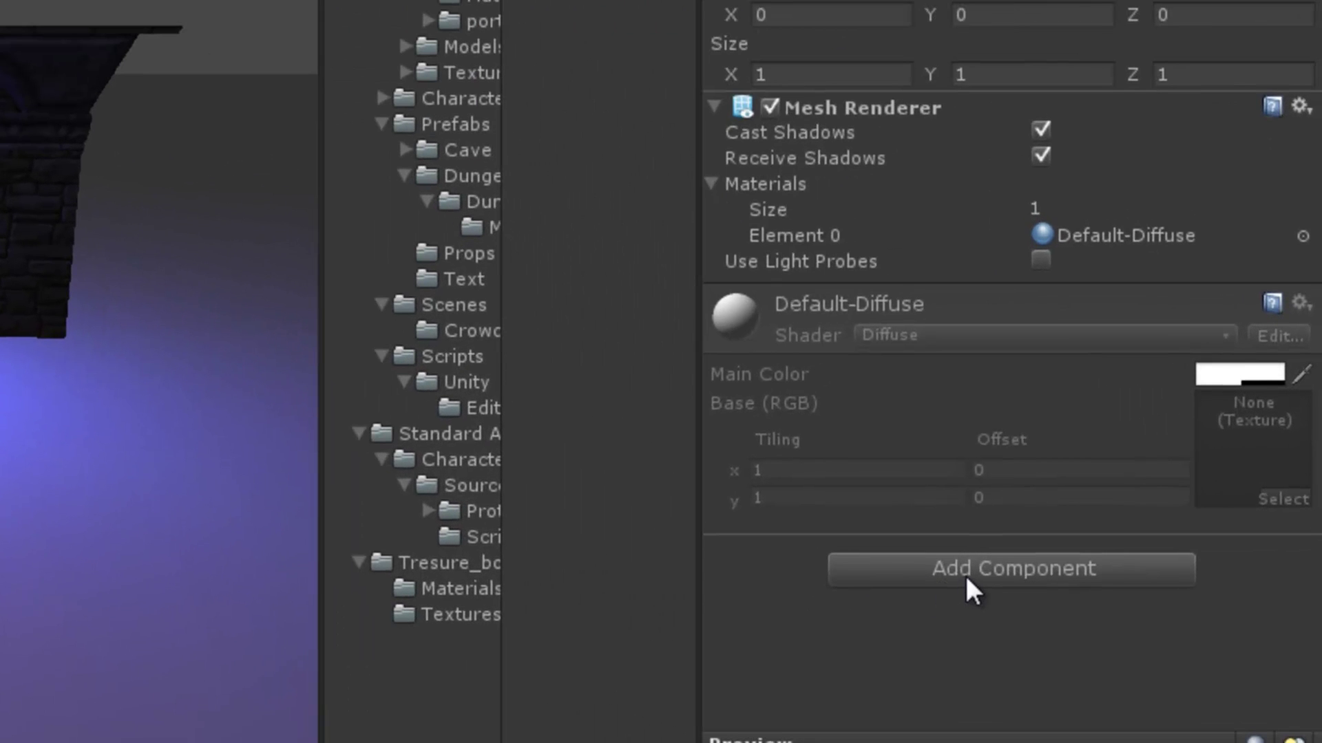
- Add a Rigidbody physics component to the cube and review its properties
click(971, 572)
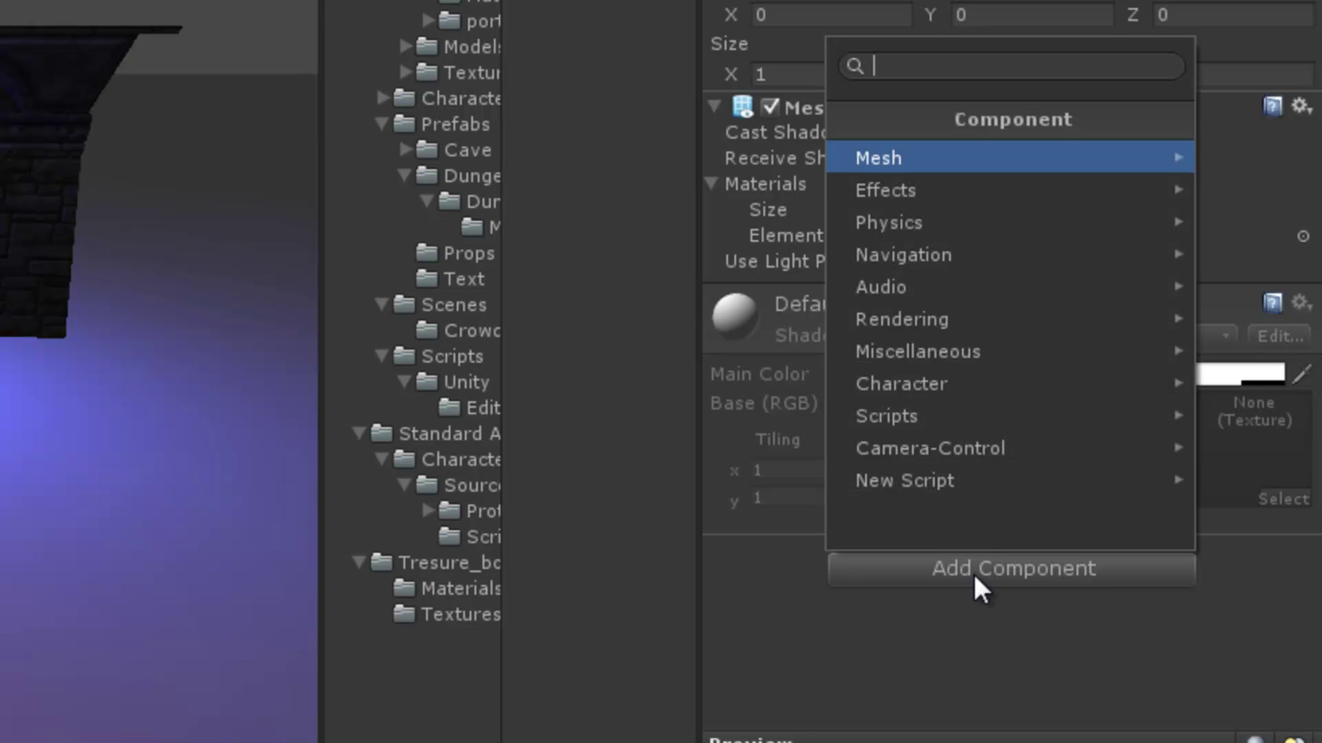
click(977, 223)
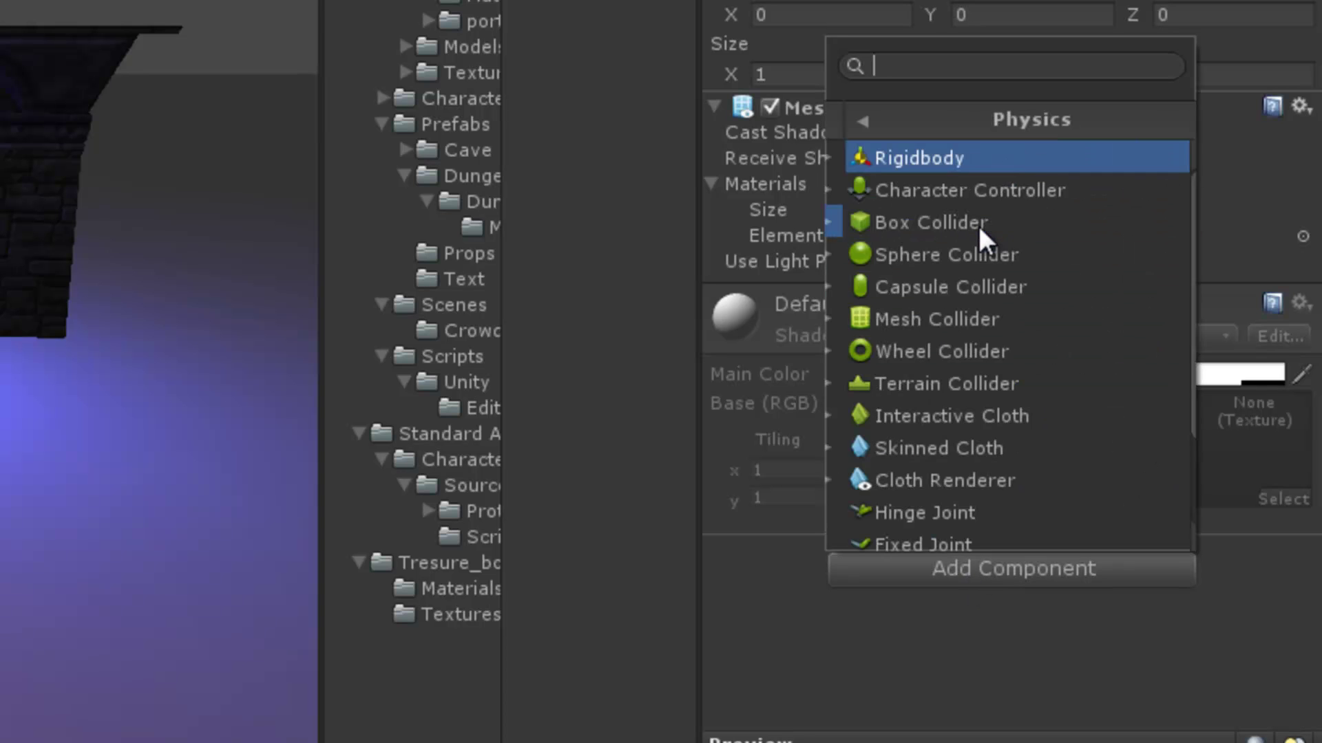
click(944, 158)
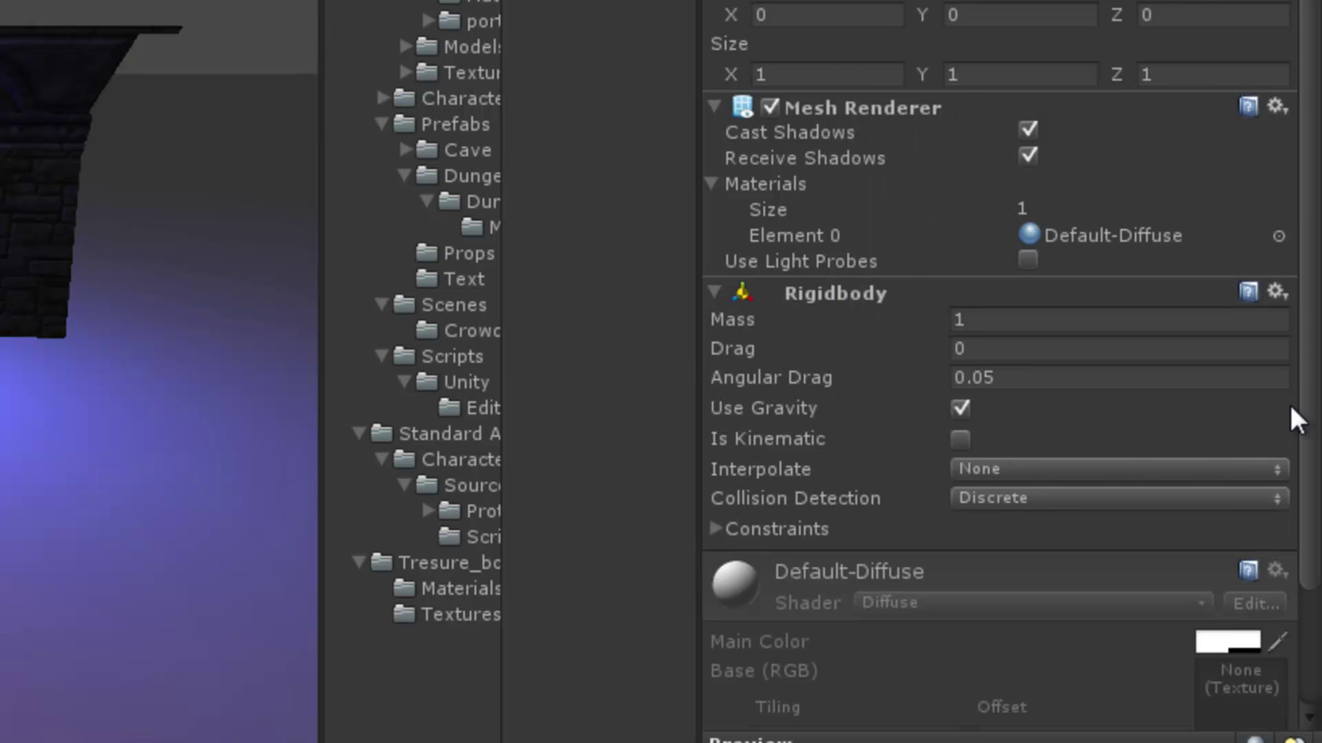
drag(1306, 418, 1312, 547)
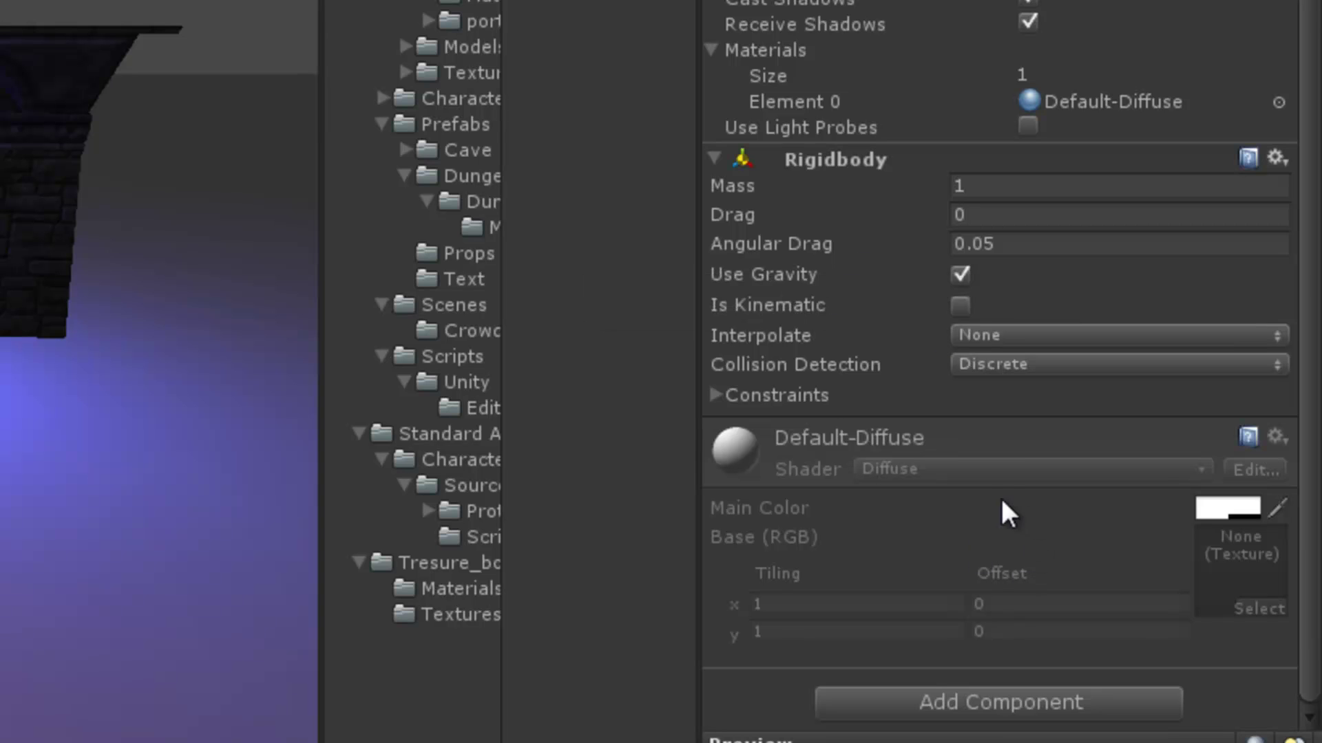
mouse_move(899, 328)
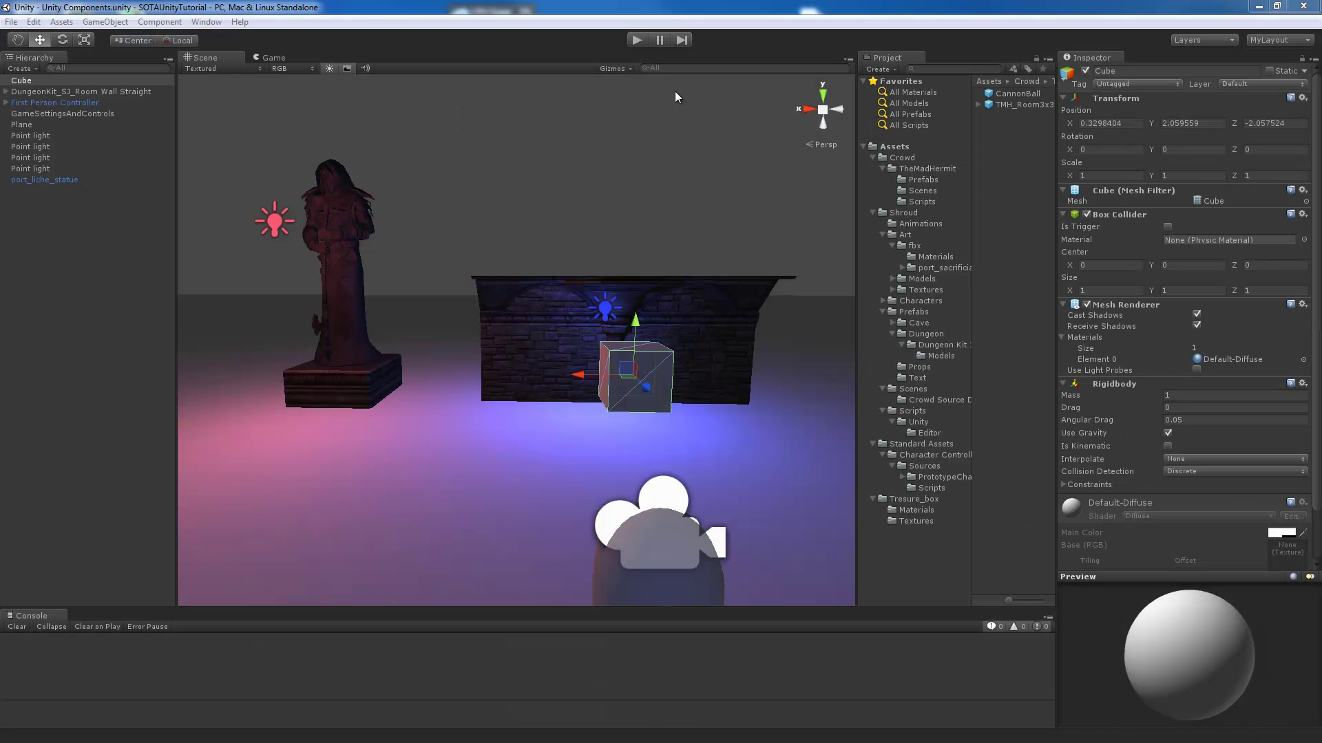
- Run the game to test the cube falling under gravity, walk around it, and shoot a cannonball at it
click(634, 39)
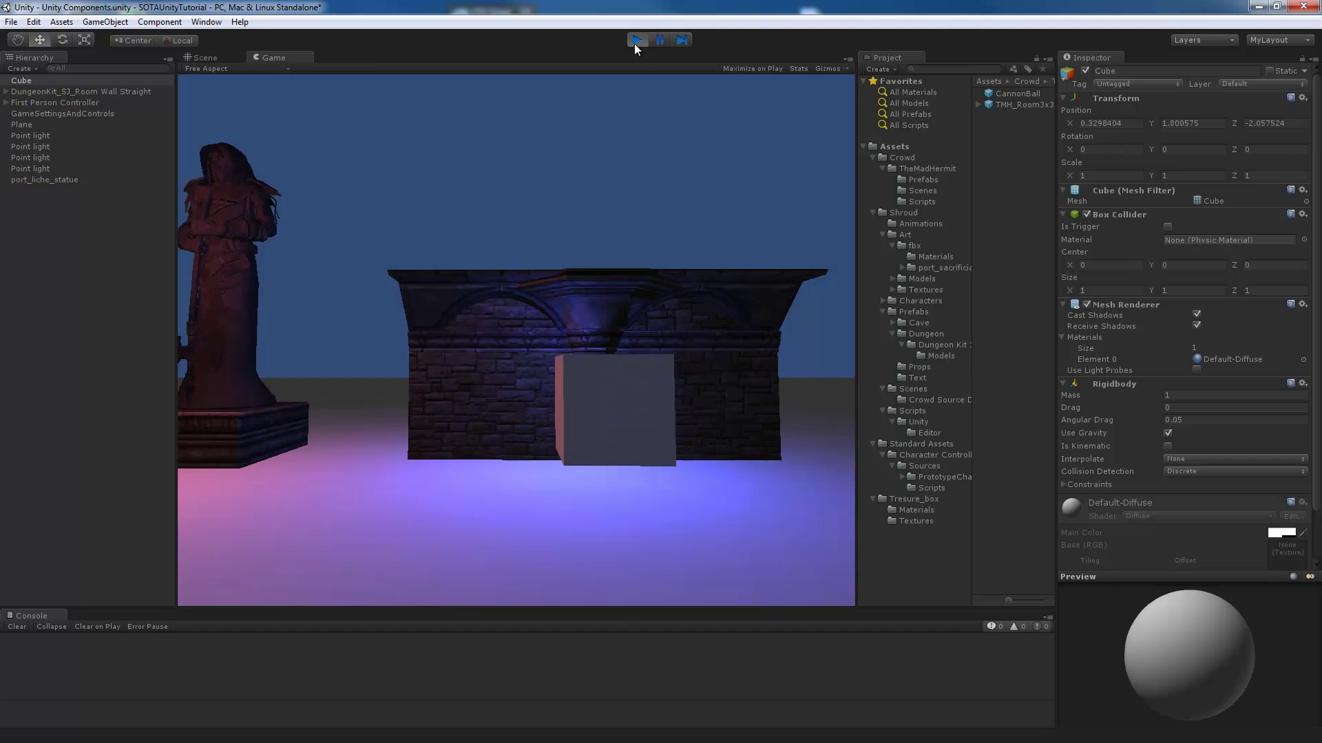
key(w)
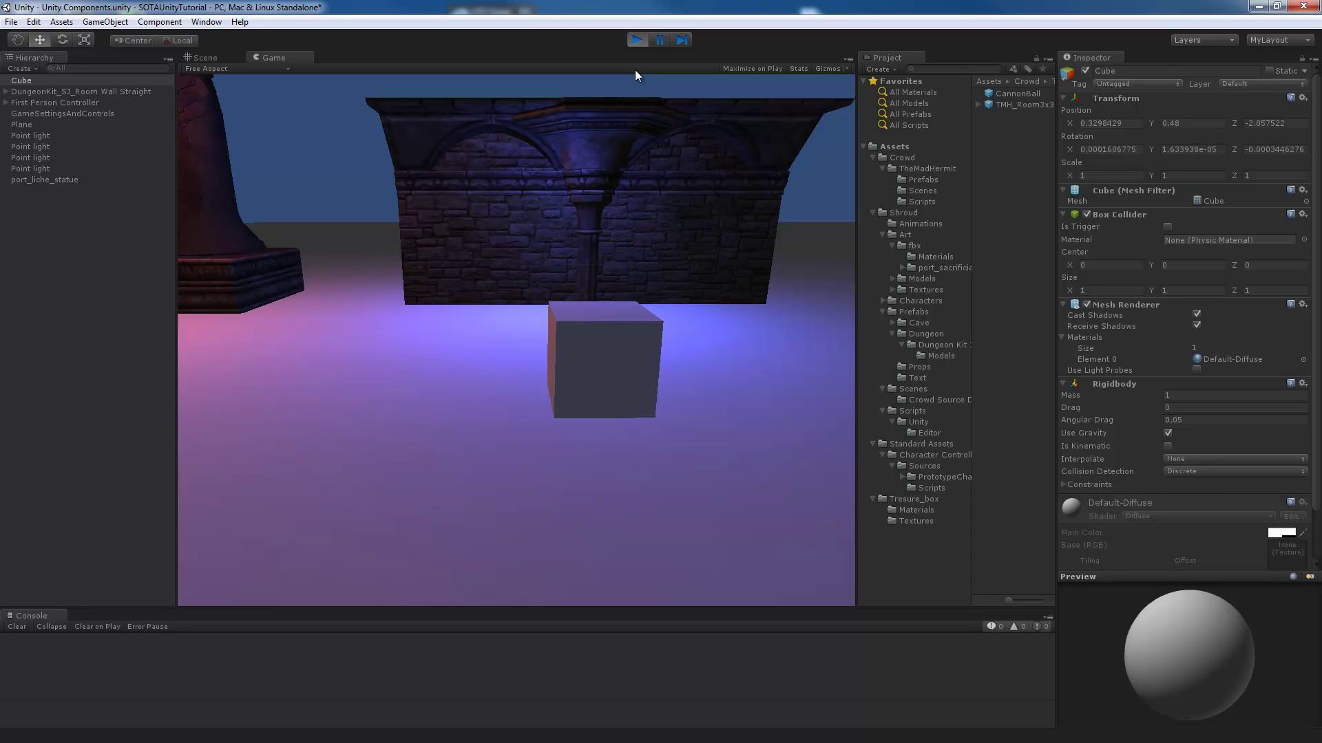
key(w)
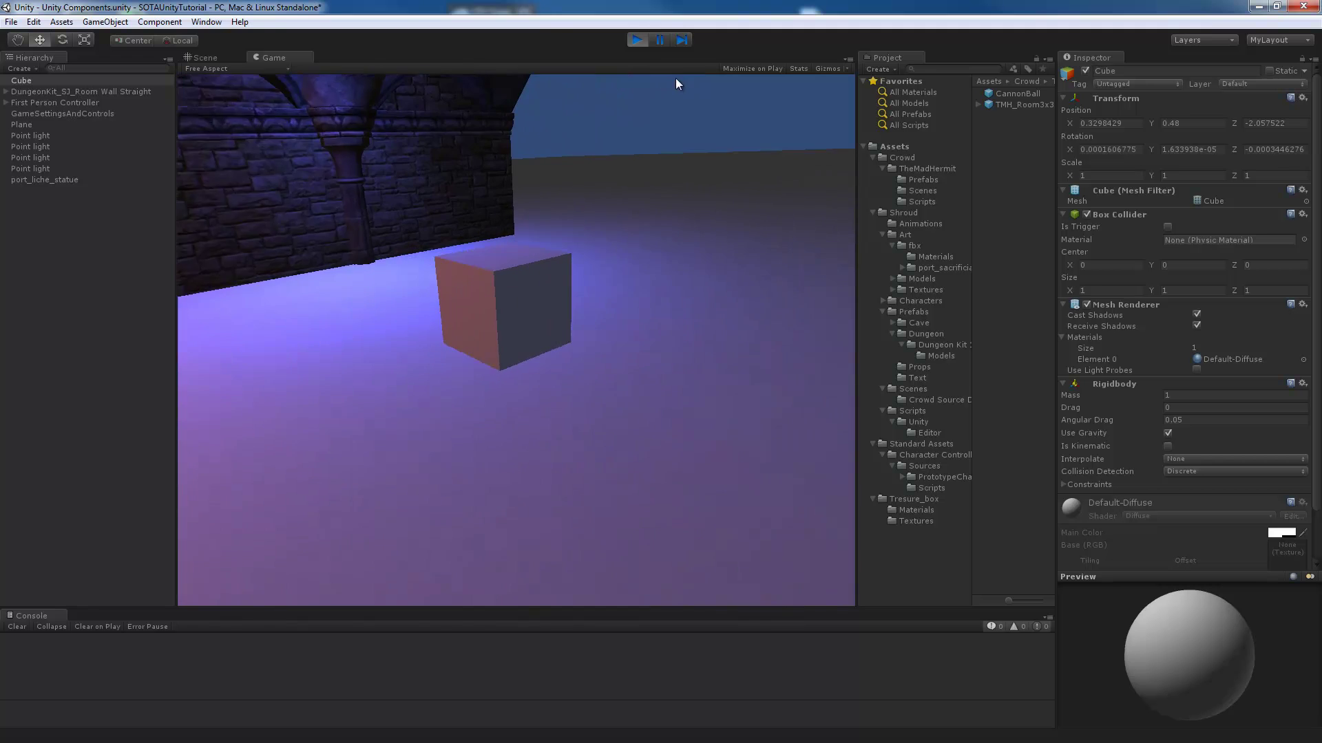
key(s)
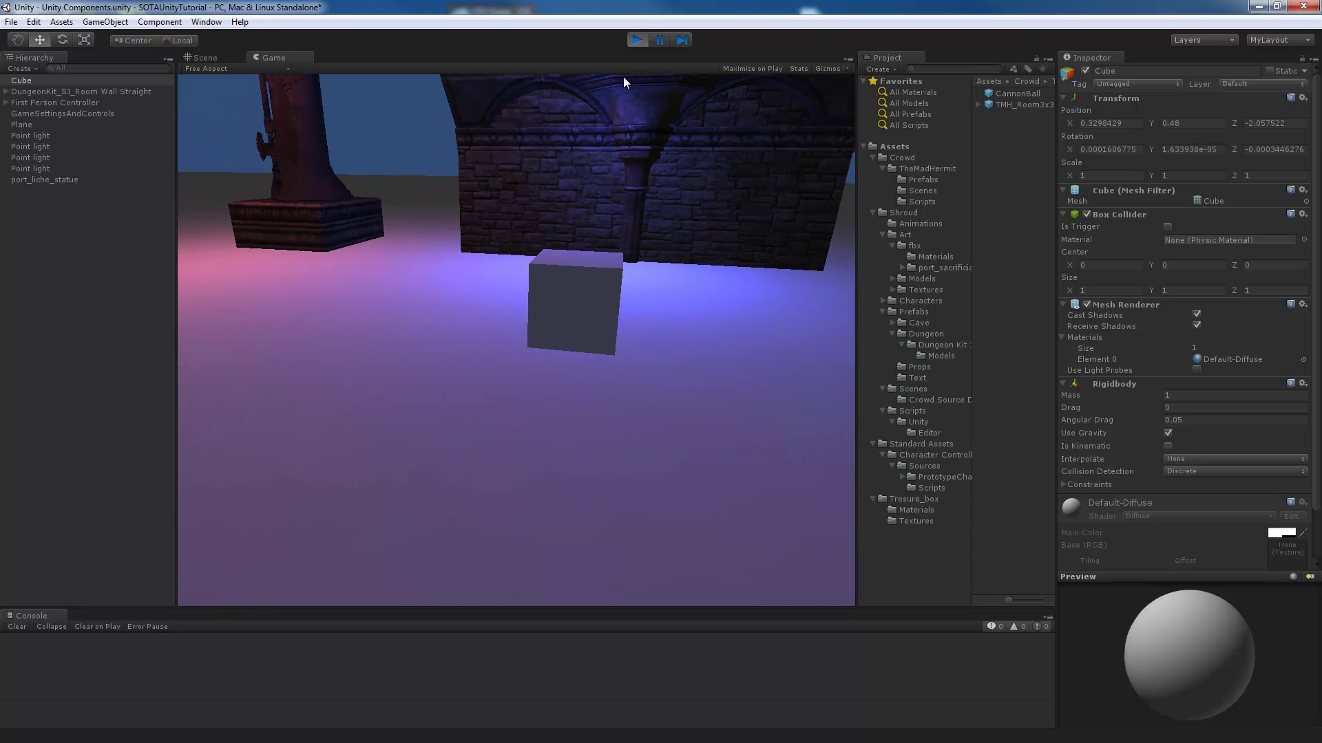
click(623, 82)
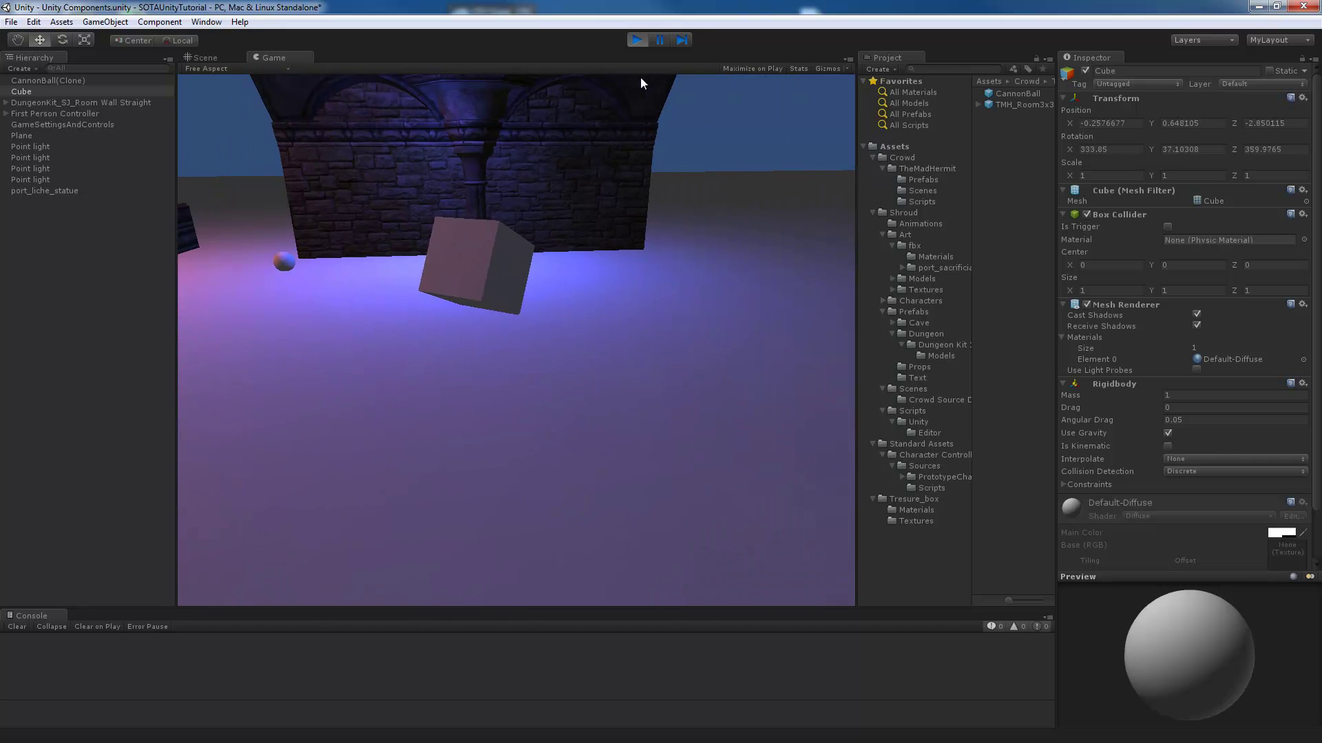
- Shoot several more cannonballs at the cube while moving around it to test its physics, and stop the game
click(631, 80)
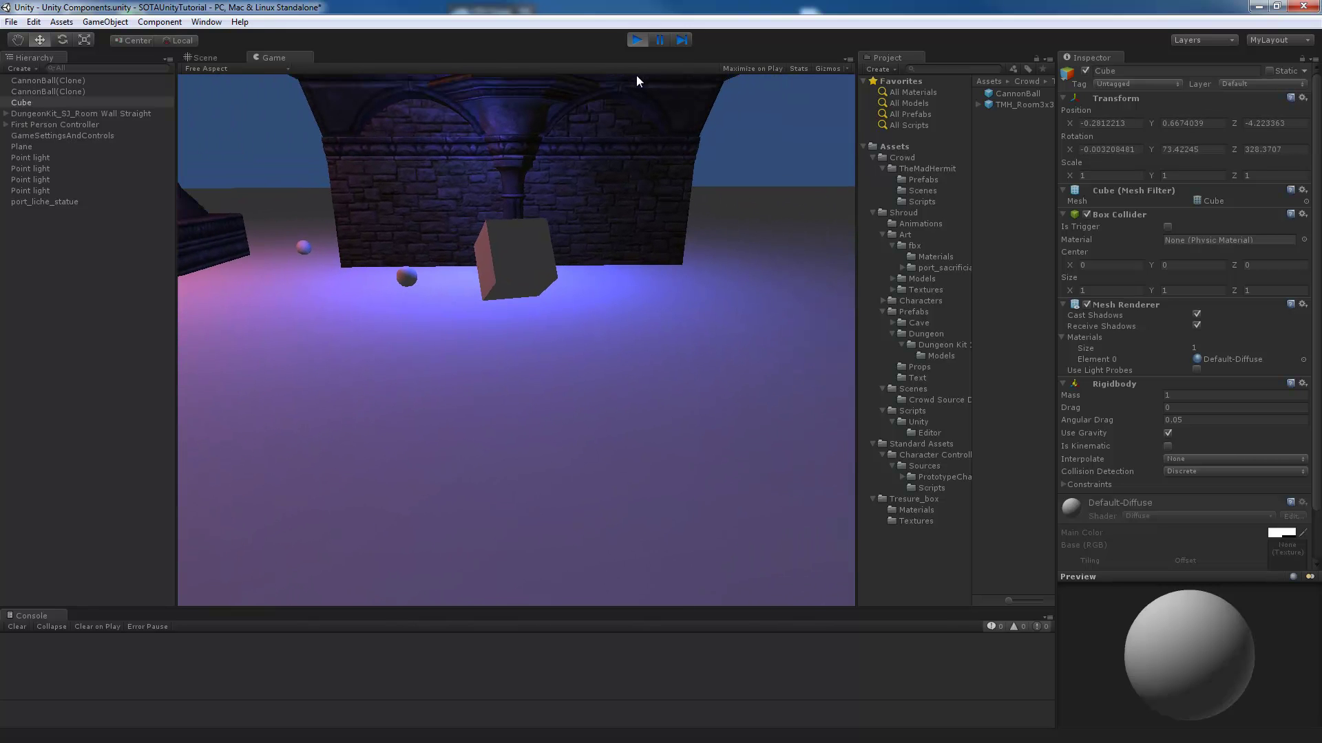
click(636, 79)
key(s)
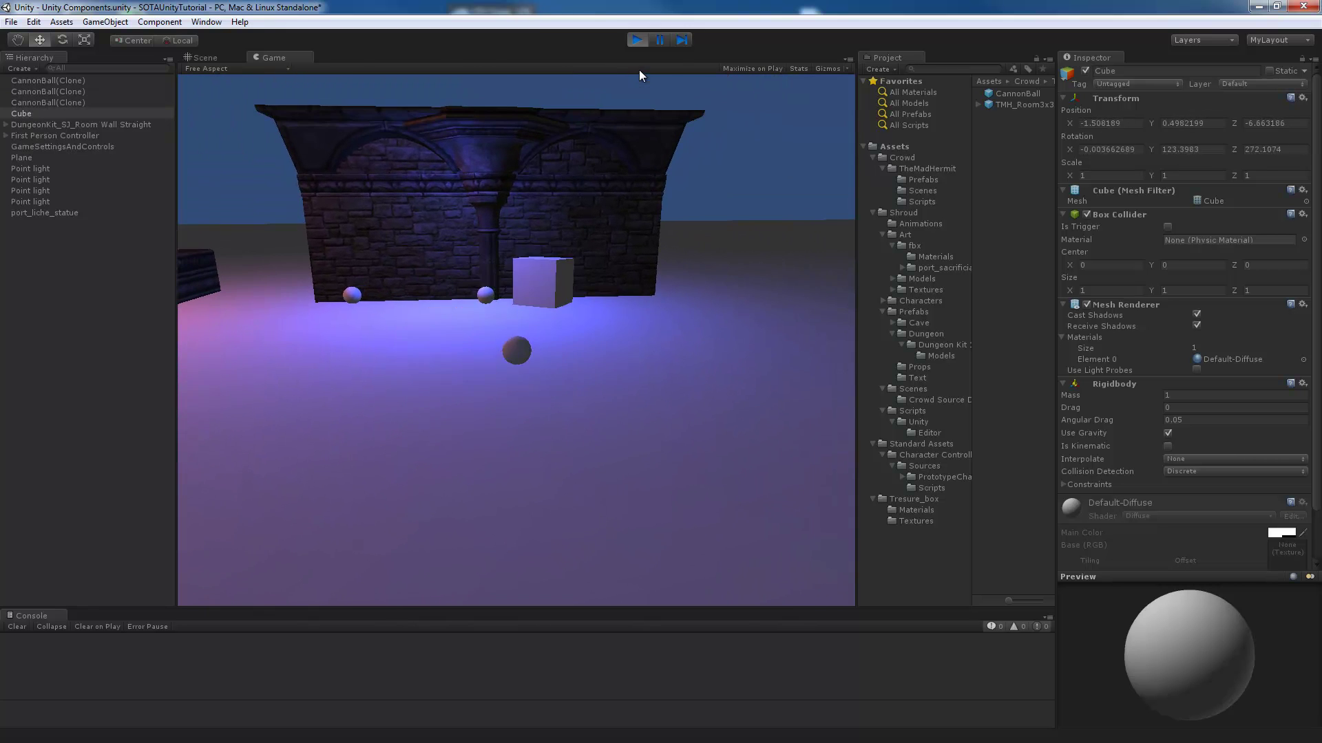
key(w)
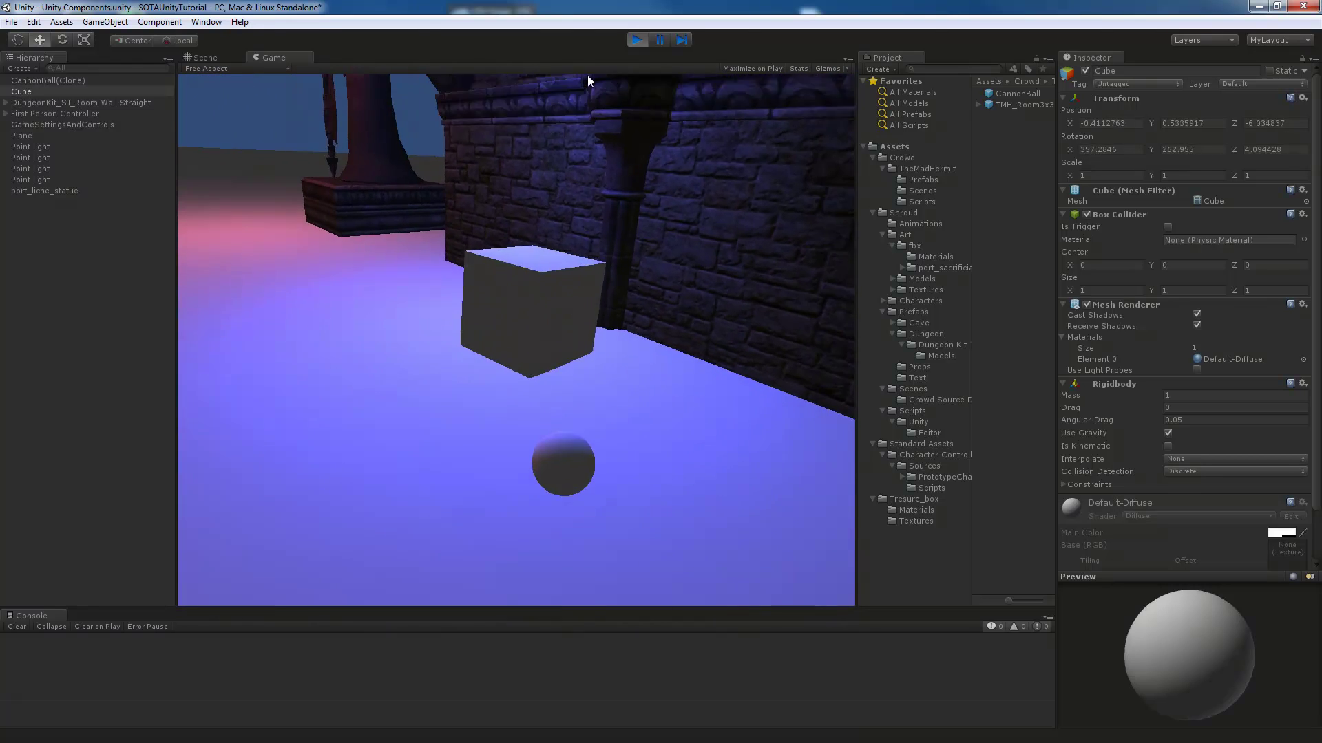
key(s)
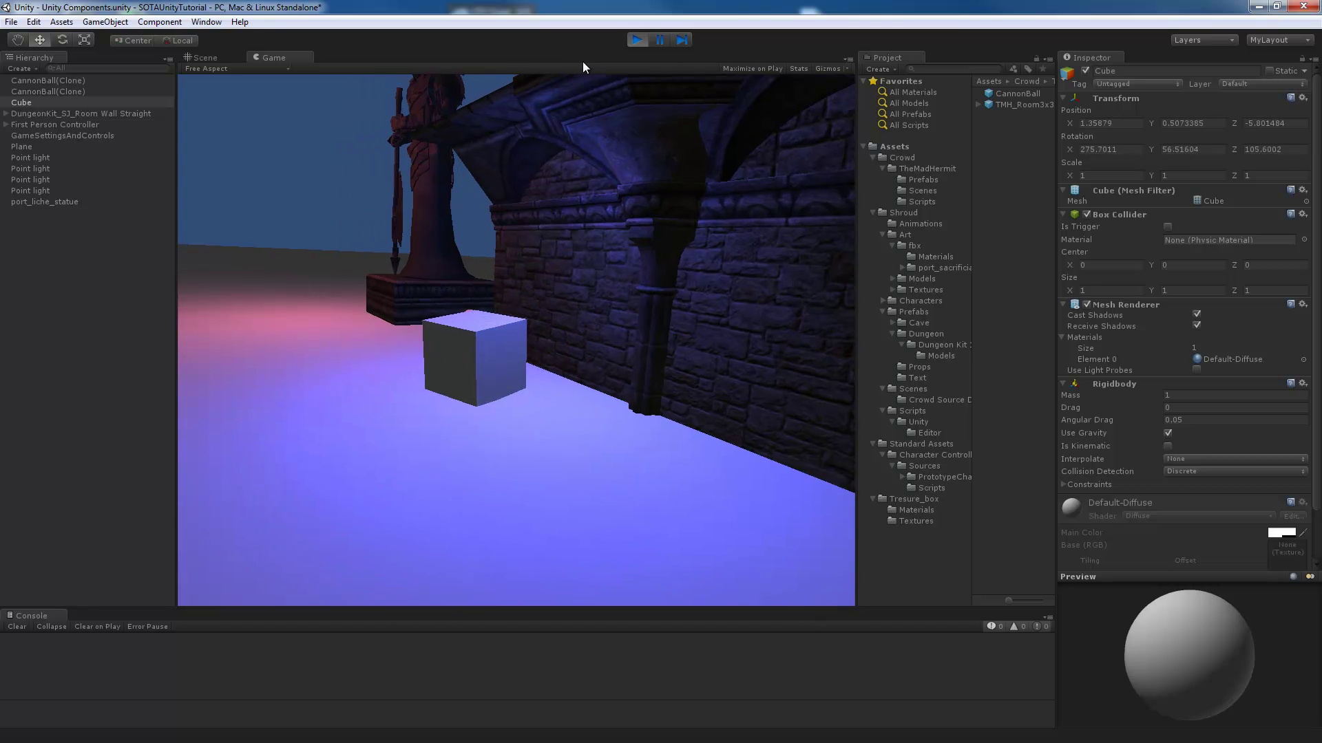
key(w)
click(601, 76)
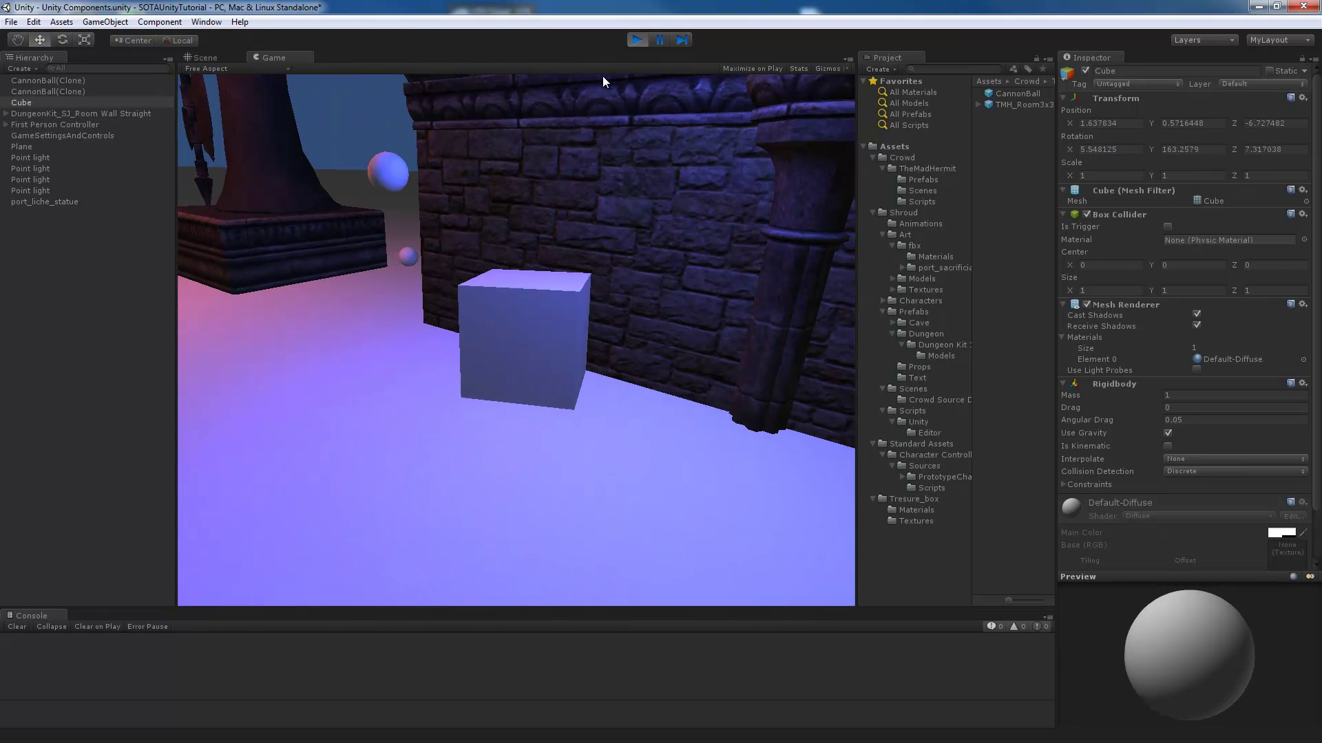
key(s)
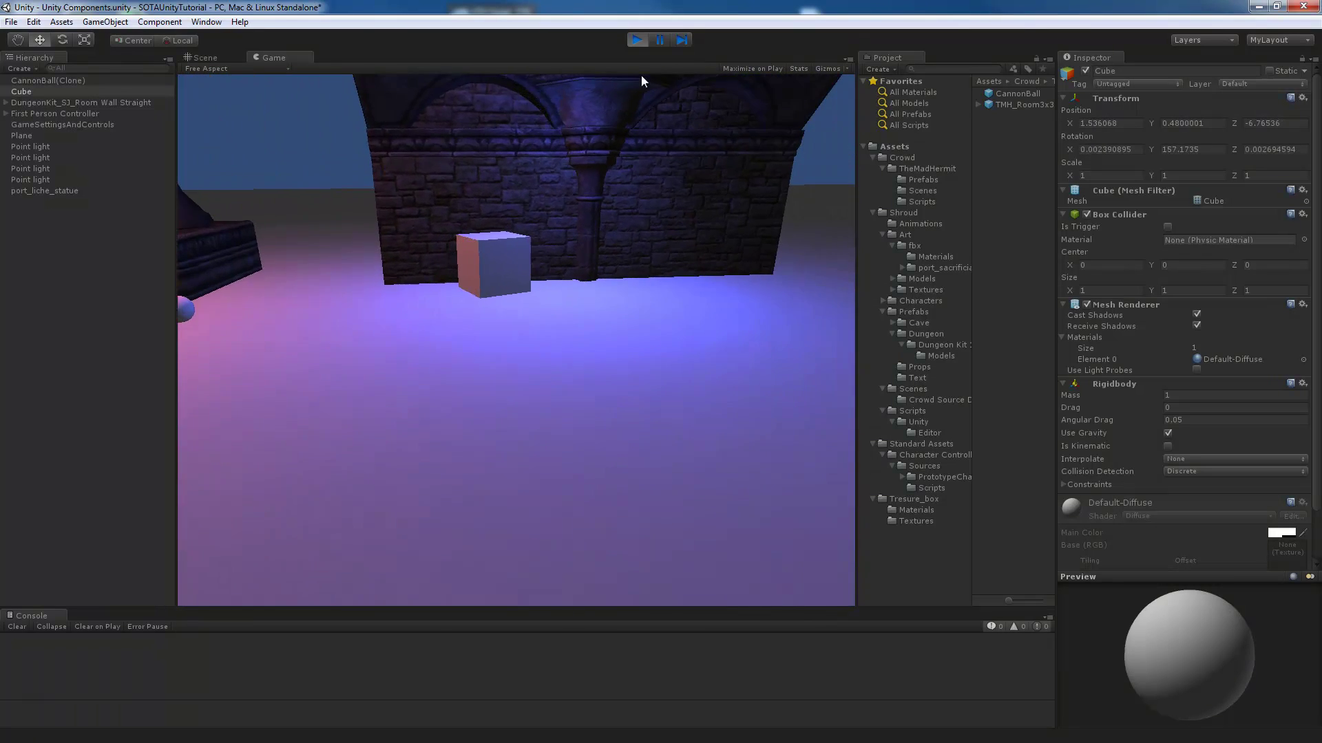
key(w)
click(646, 68)
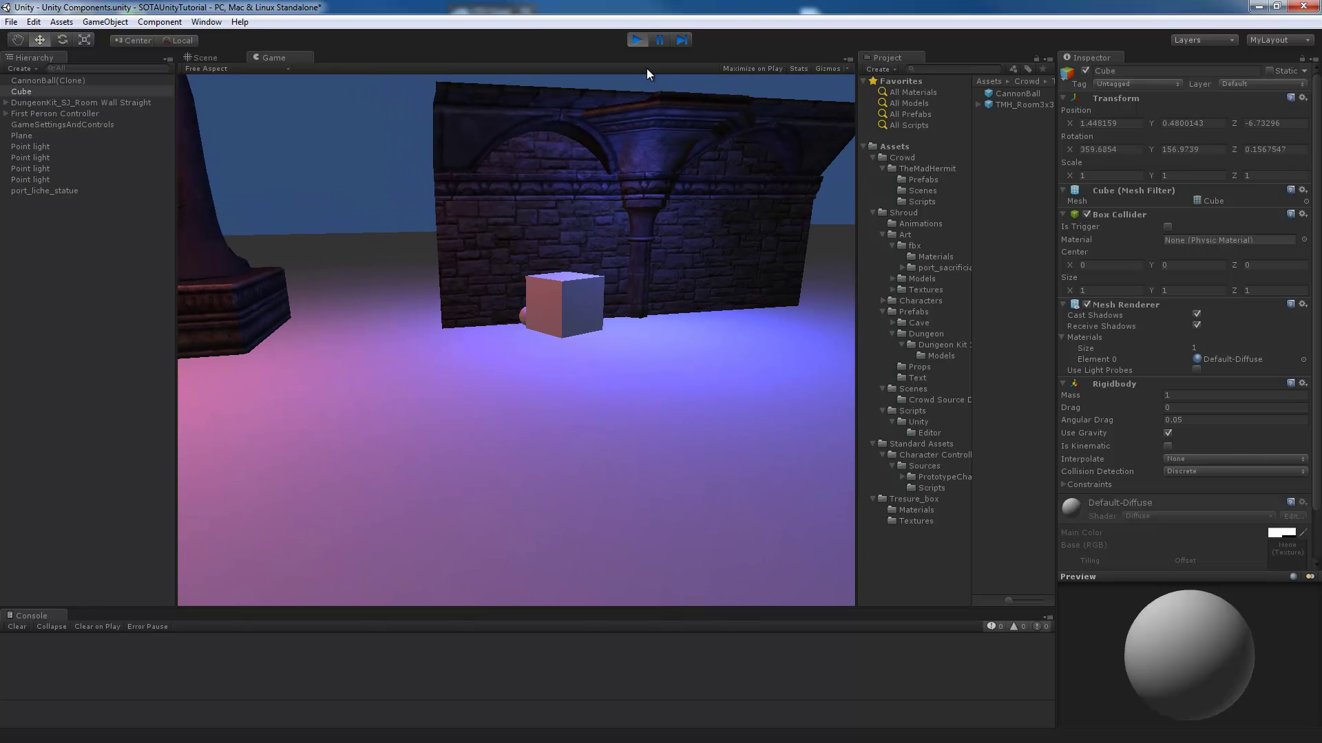
key(s)
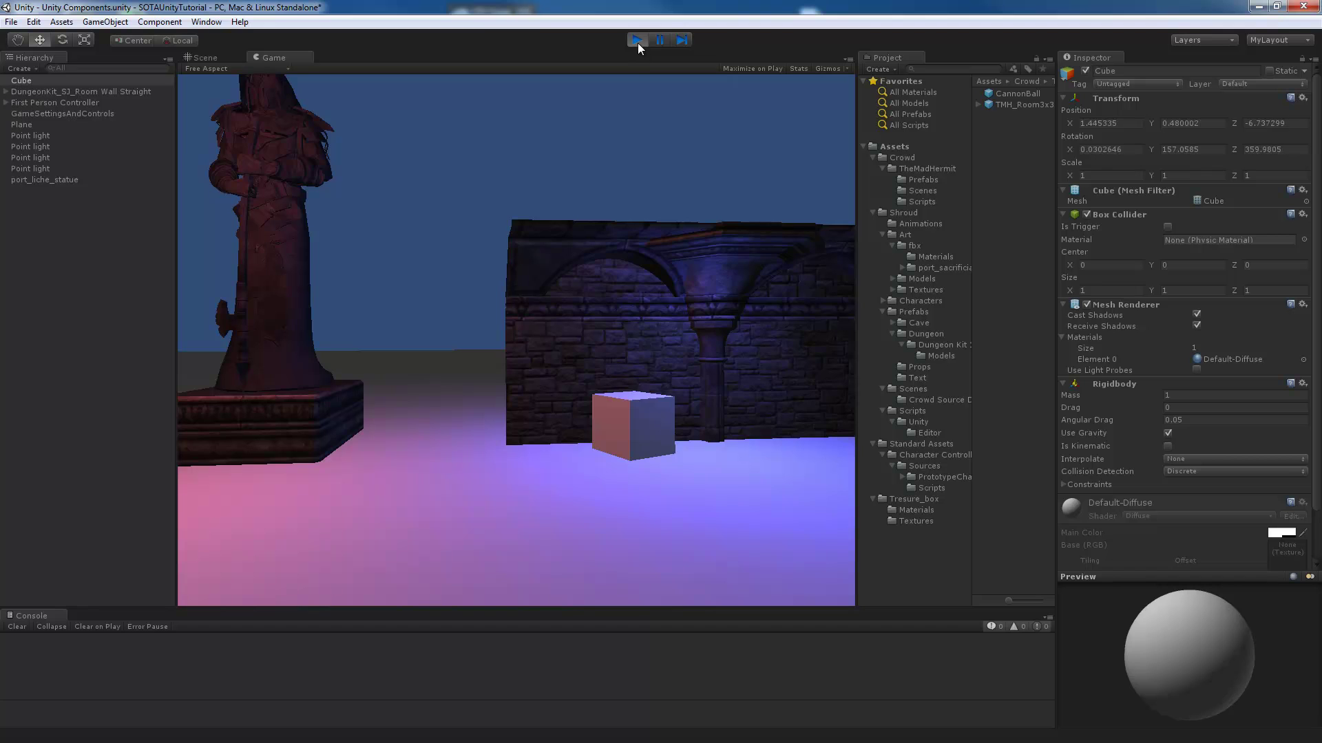
click(637, 41)
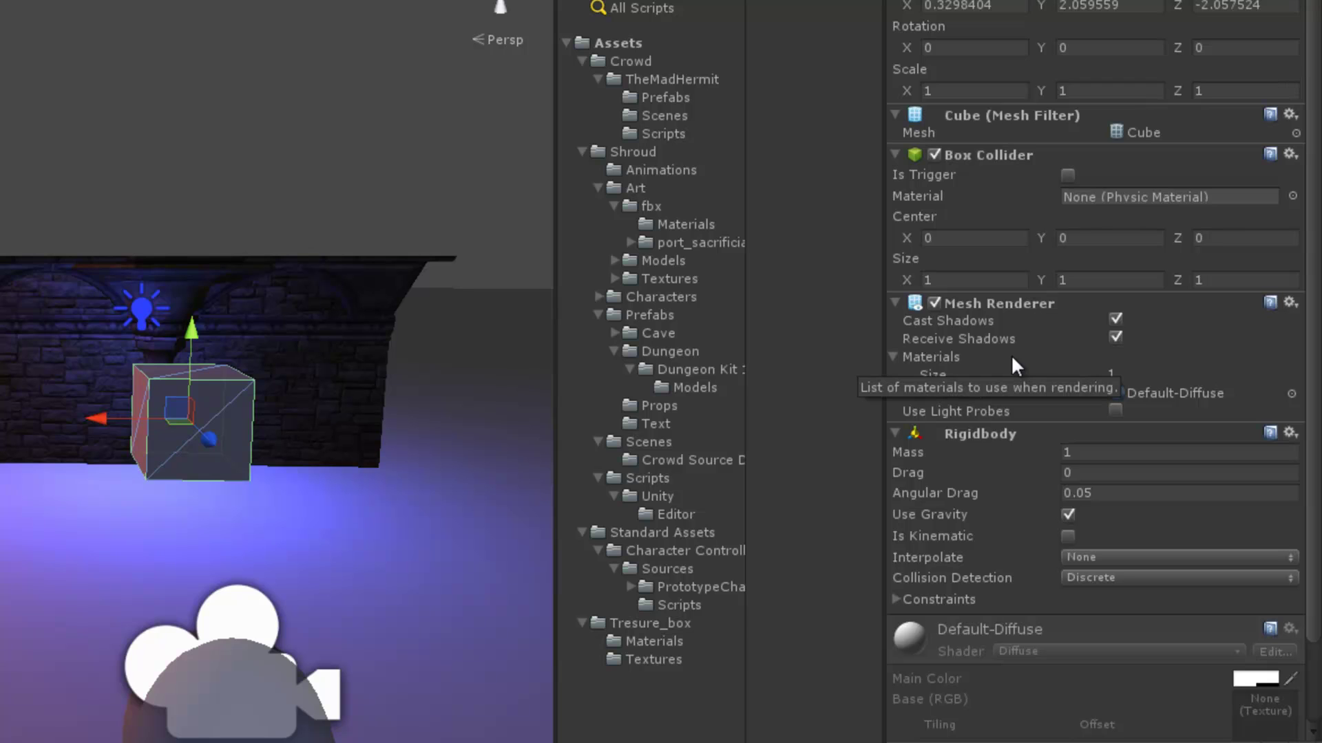
- Disable the cube's Mesh Renderer and run the game to test walking into the invisible cube, stopping the game again
click(935, 303)
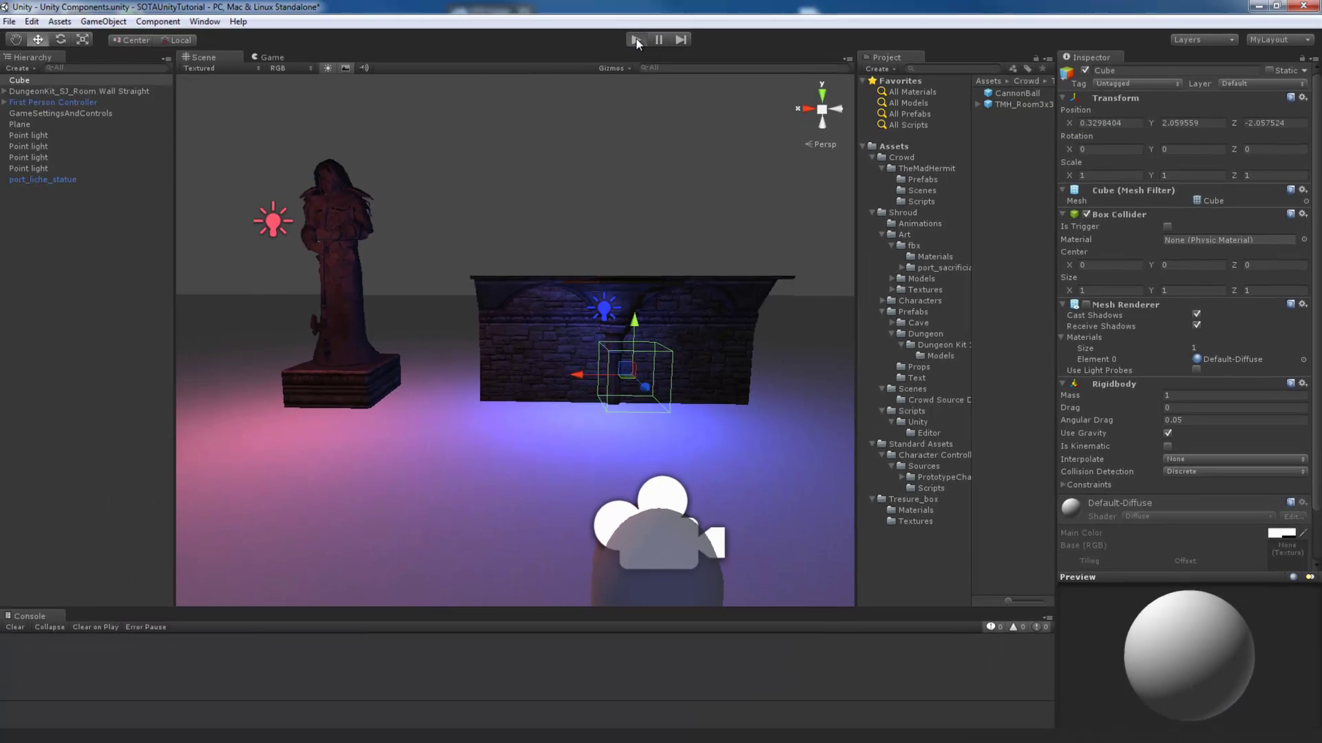
click(636, 40)
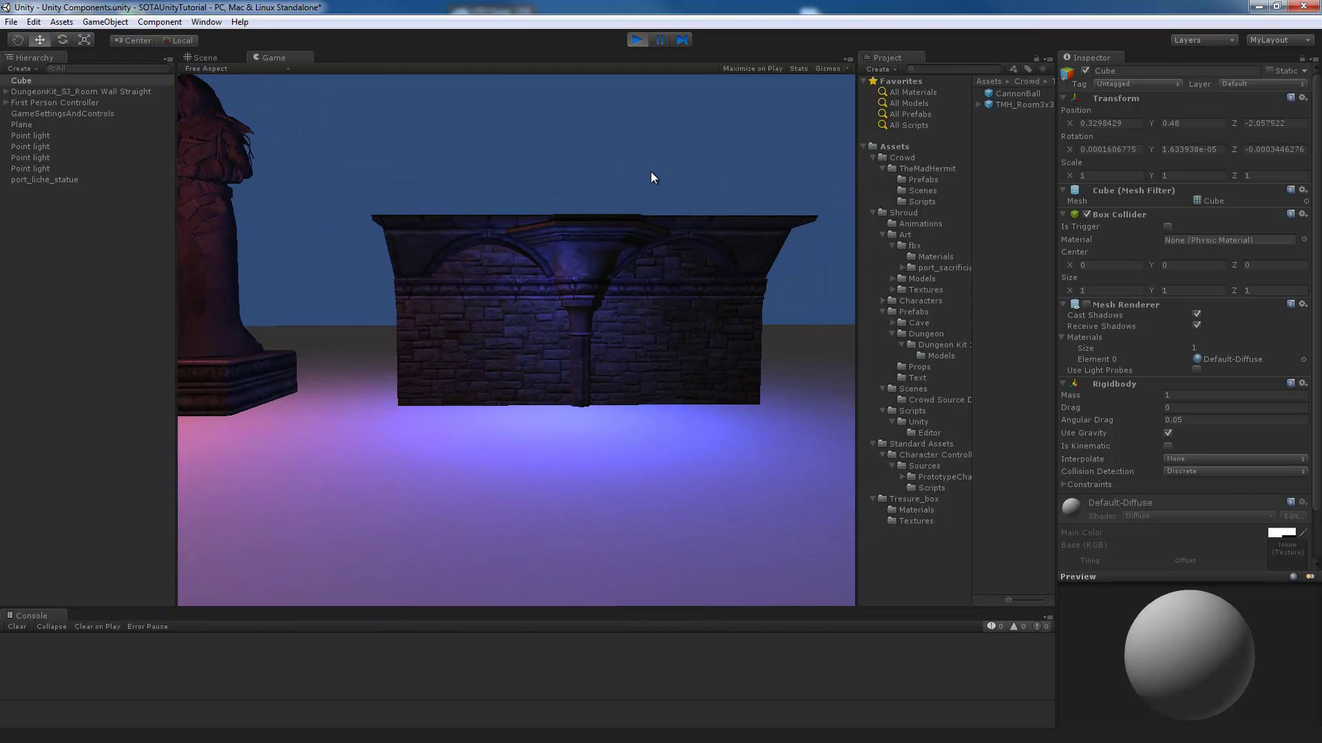
key(w)
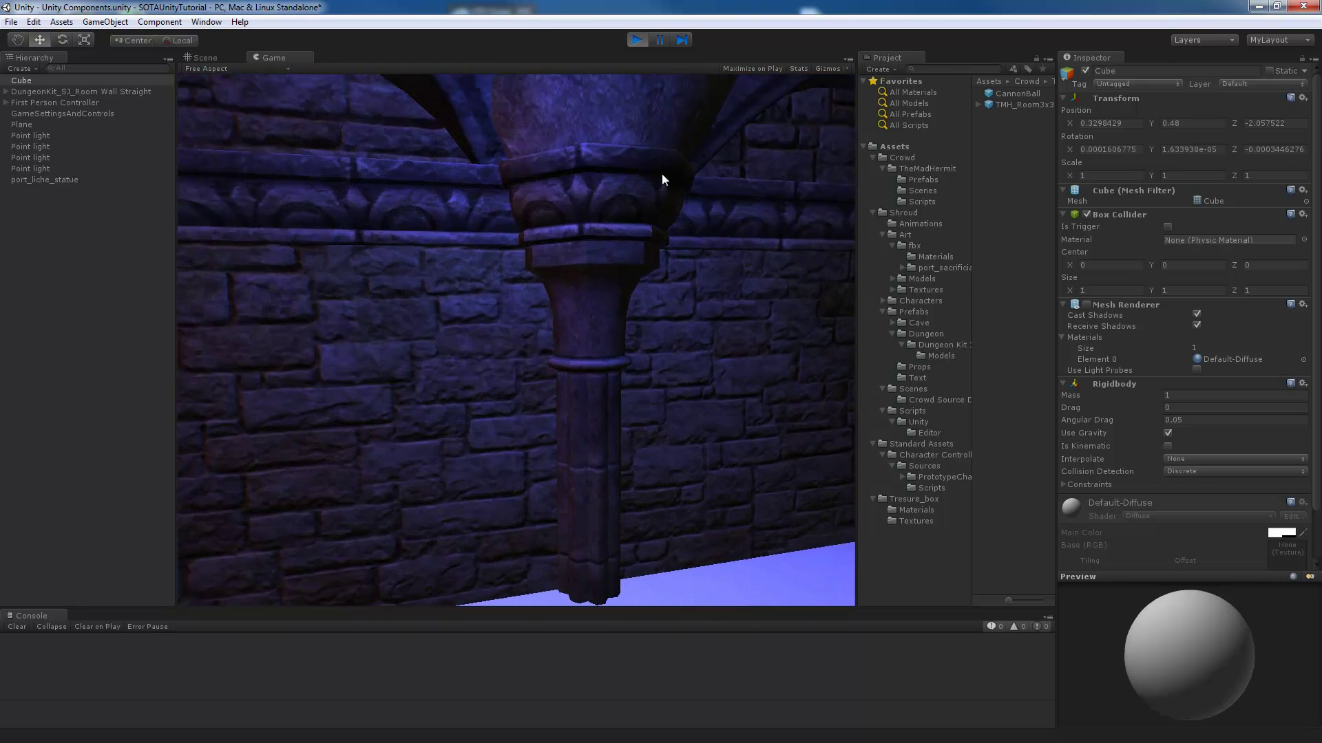
key(s)
key(w)
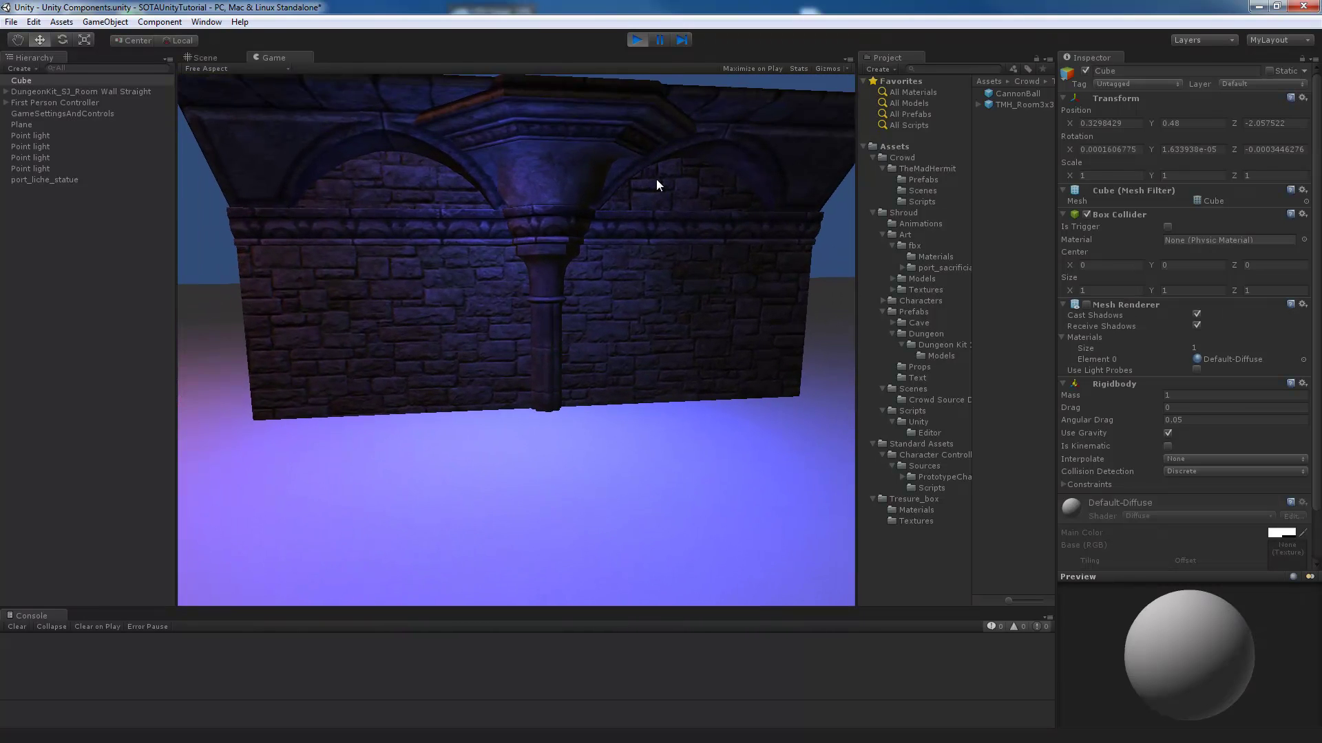
key(s)
key(w)
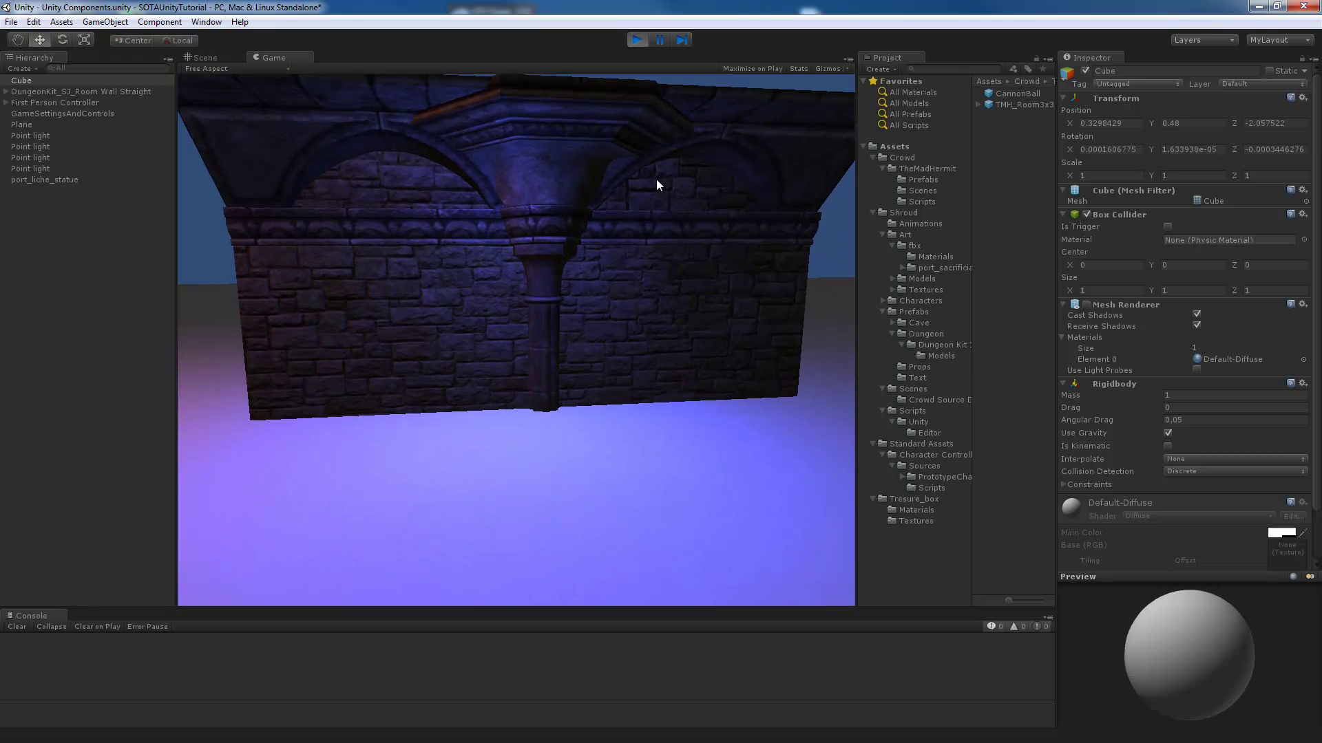
key(s)
key(w)
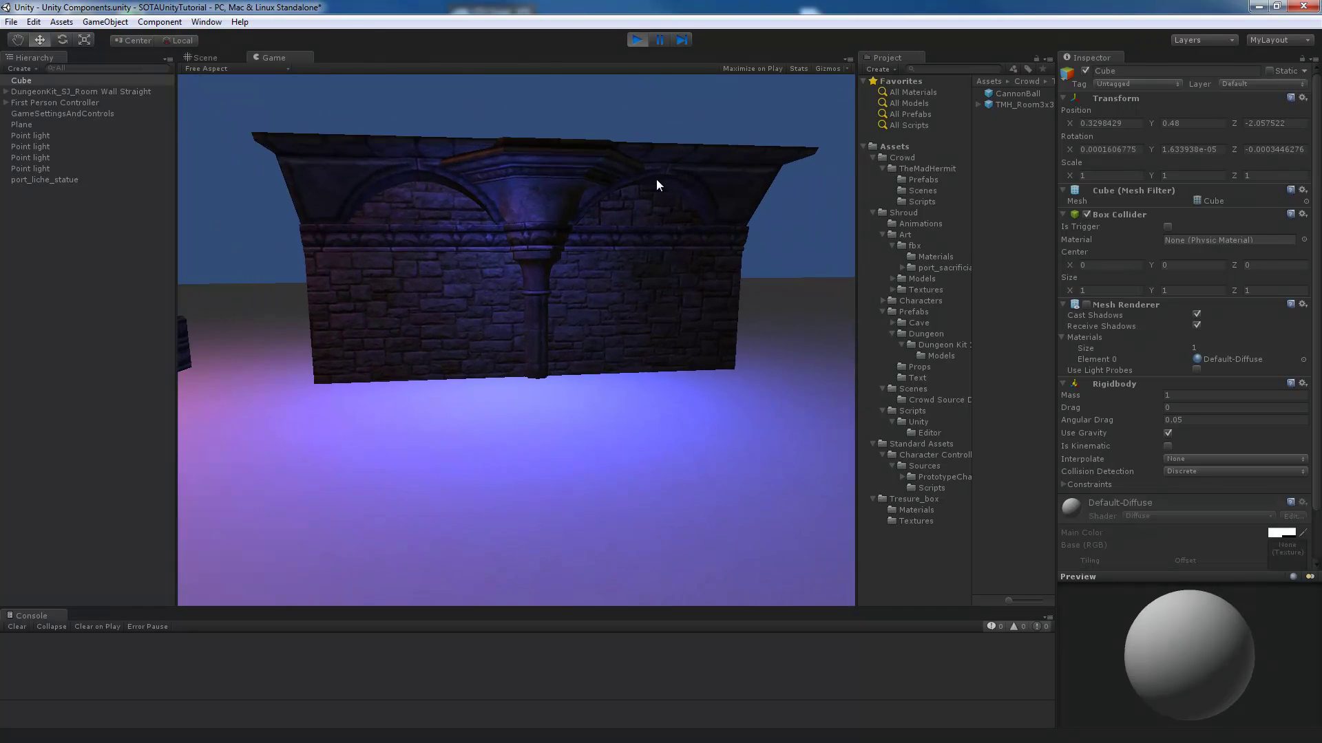
key(s)
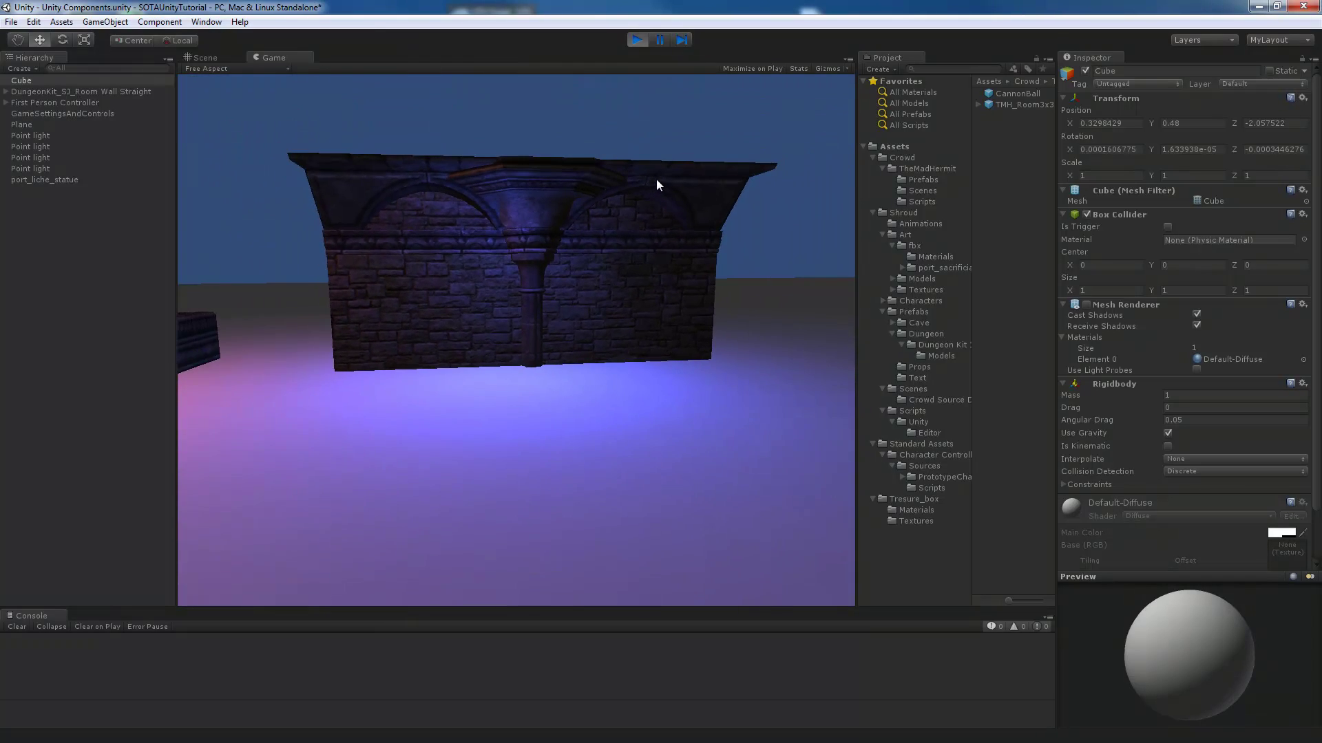
key(w)
key(s)
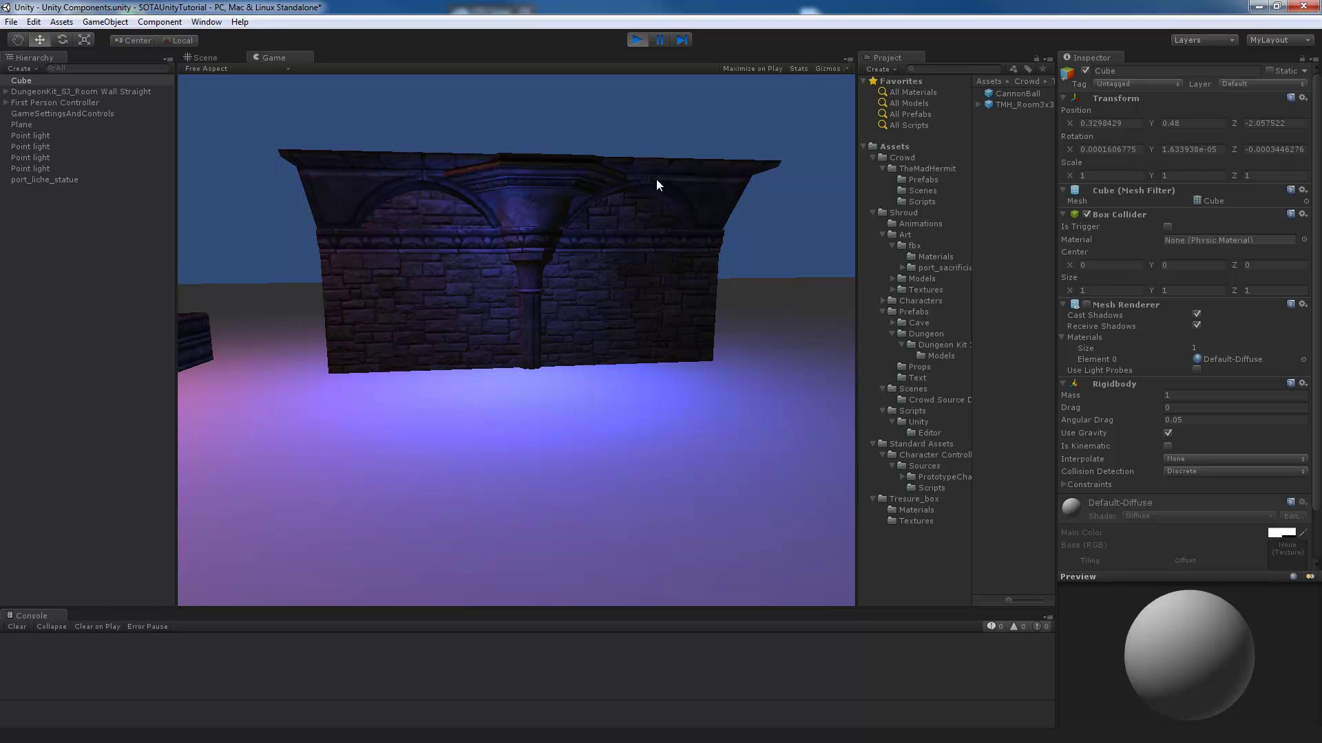
key(s)
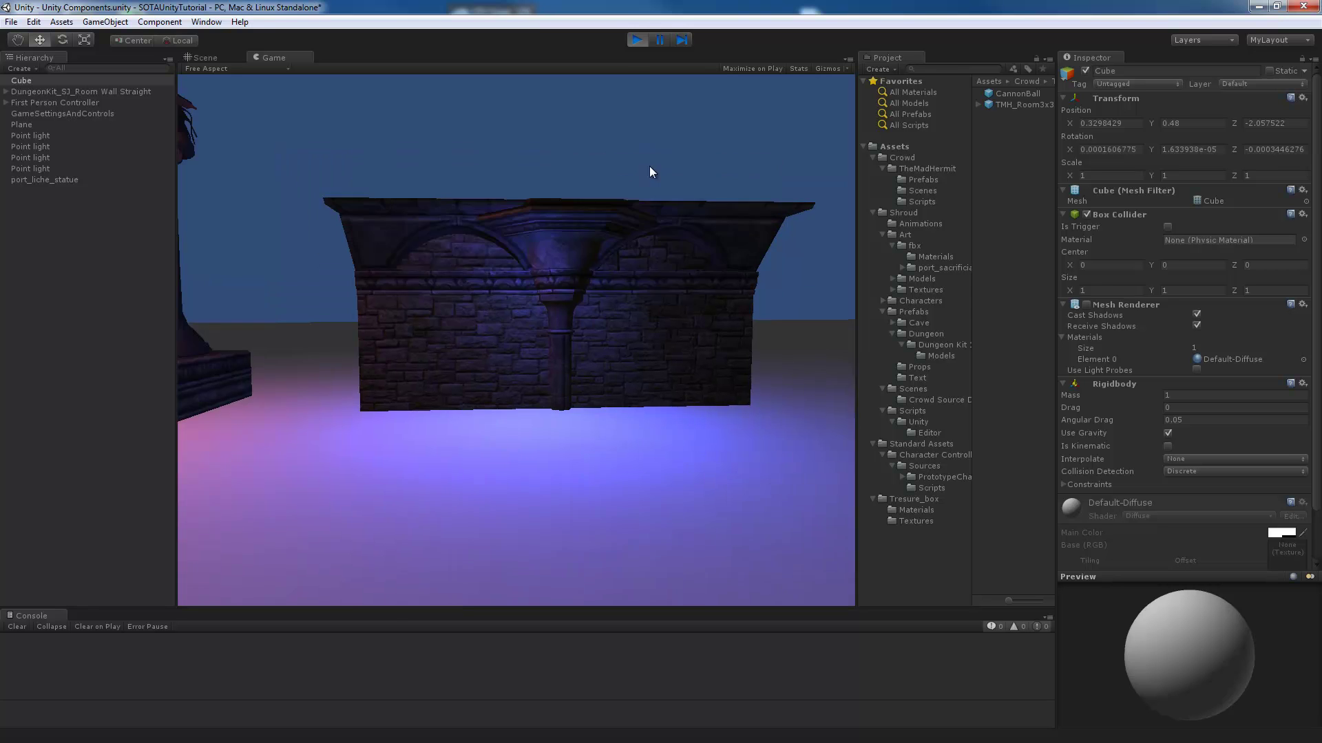
click(636, 39)
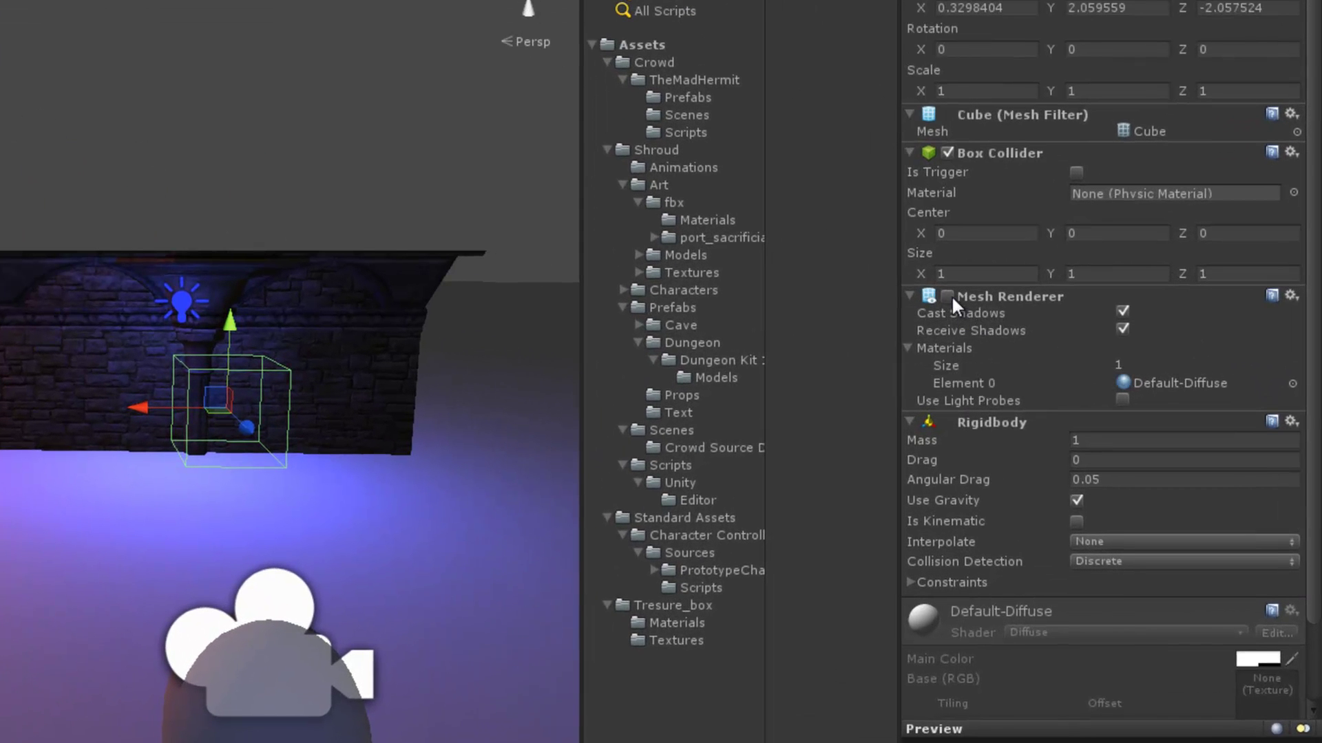
- Re-enable the cube's Mesh Renderer and point out its Mesh Filter component
click(948, 296)
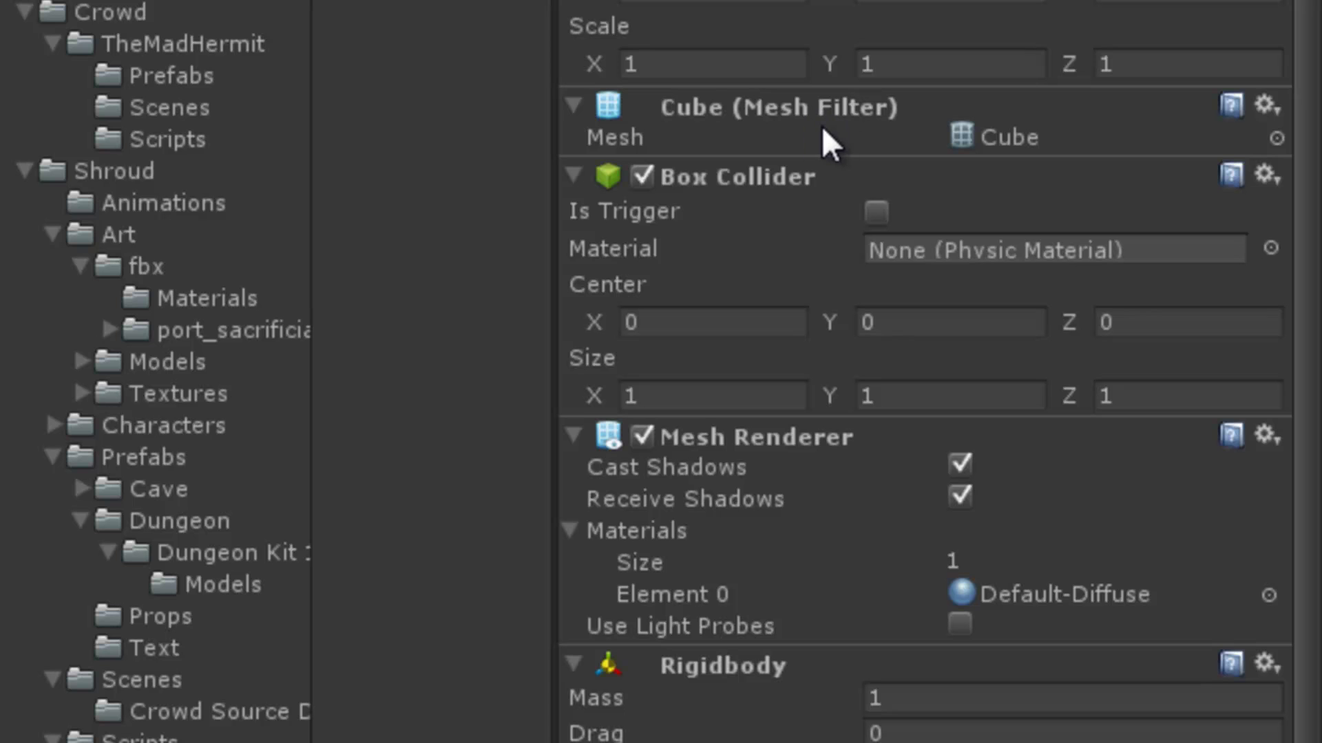
click(635, 109)
click(635, 109)
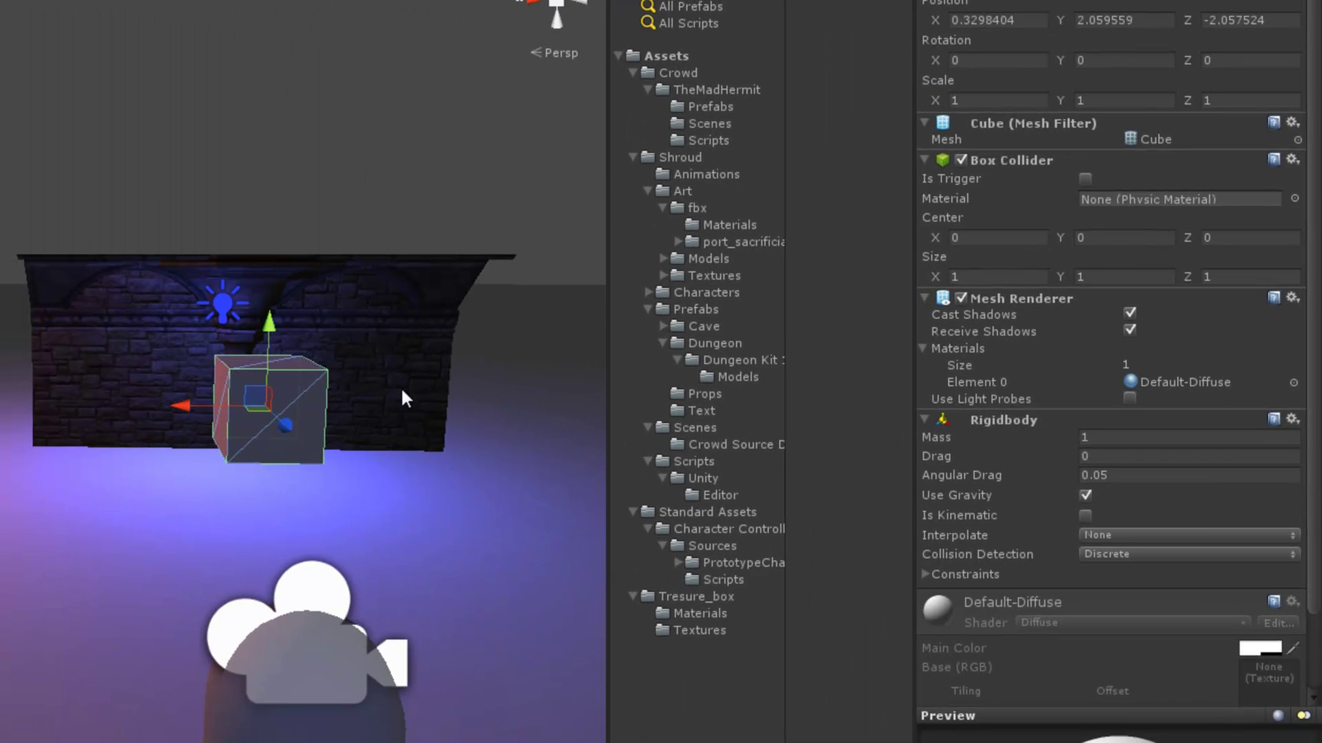
- Select the dungeon wall and examine its components and its mesh wireframe from several angles in a maximized Scene view, restoring the layout
click(378, 338)
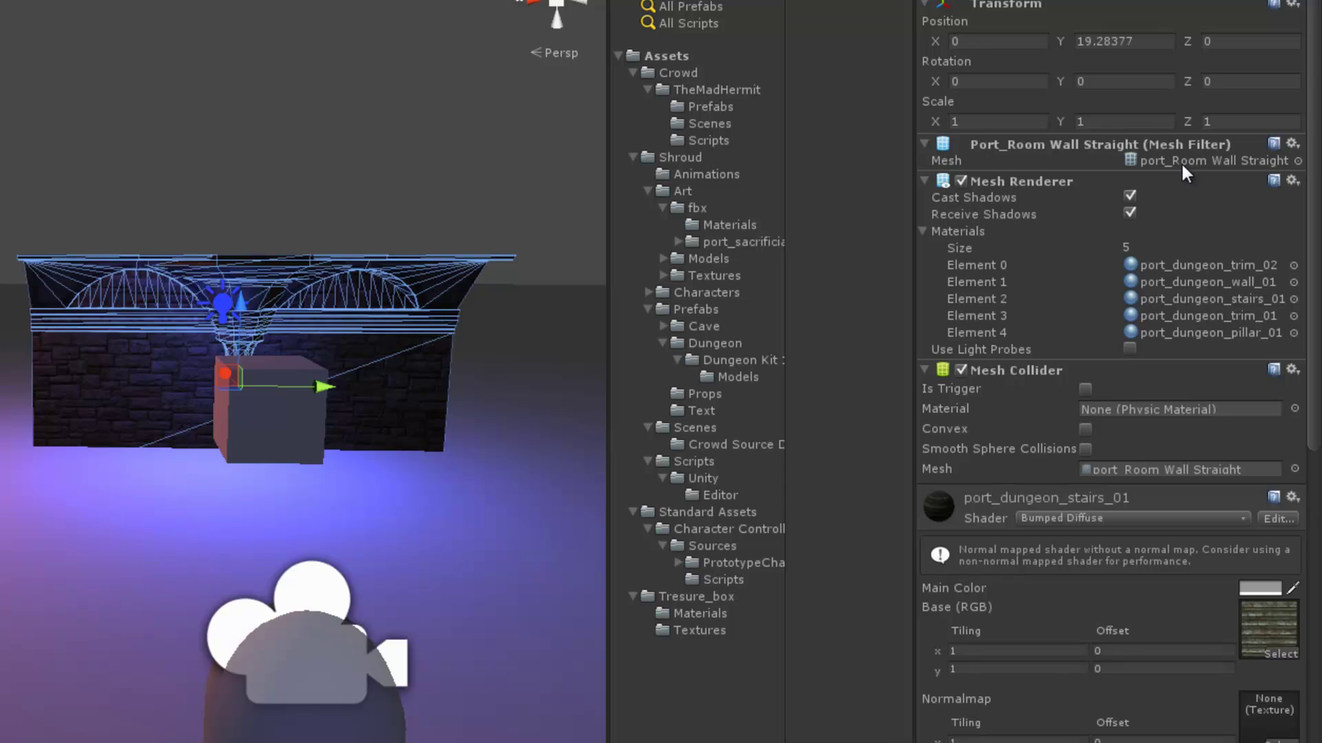
alt+drag(585, 344, 354, 375)
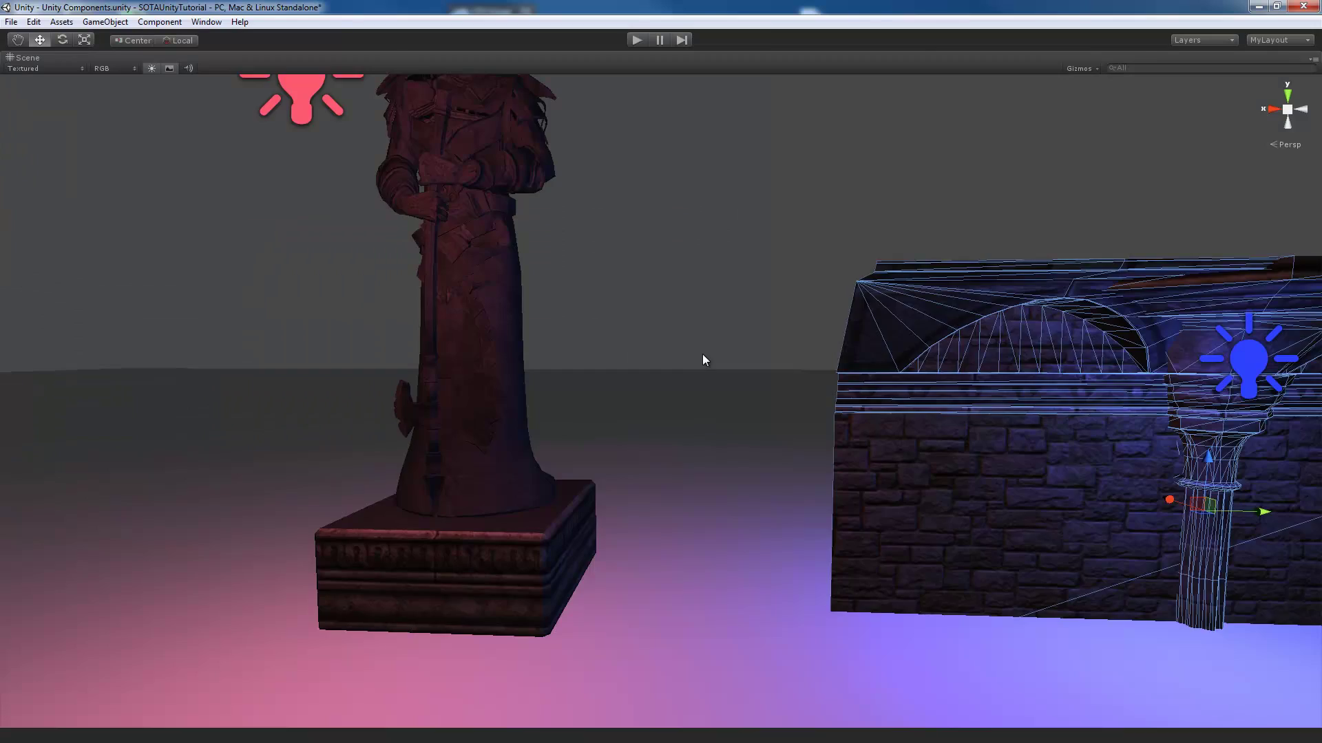
alt+drag(702, 354, 989, 348)
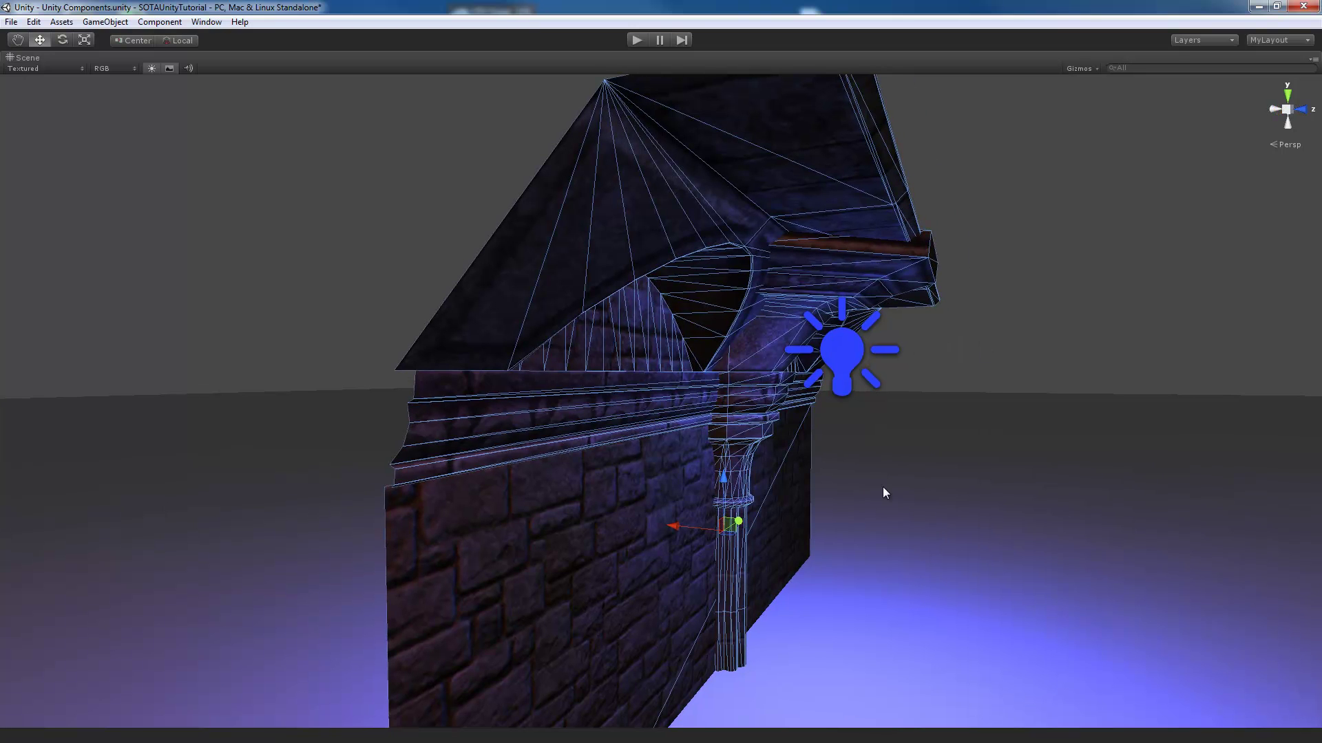
alt+drag(886, 493, 528, 490)
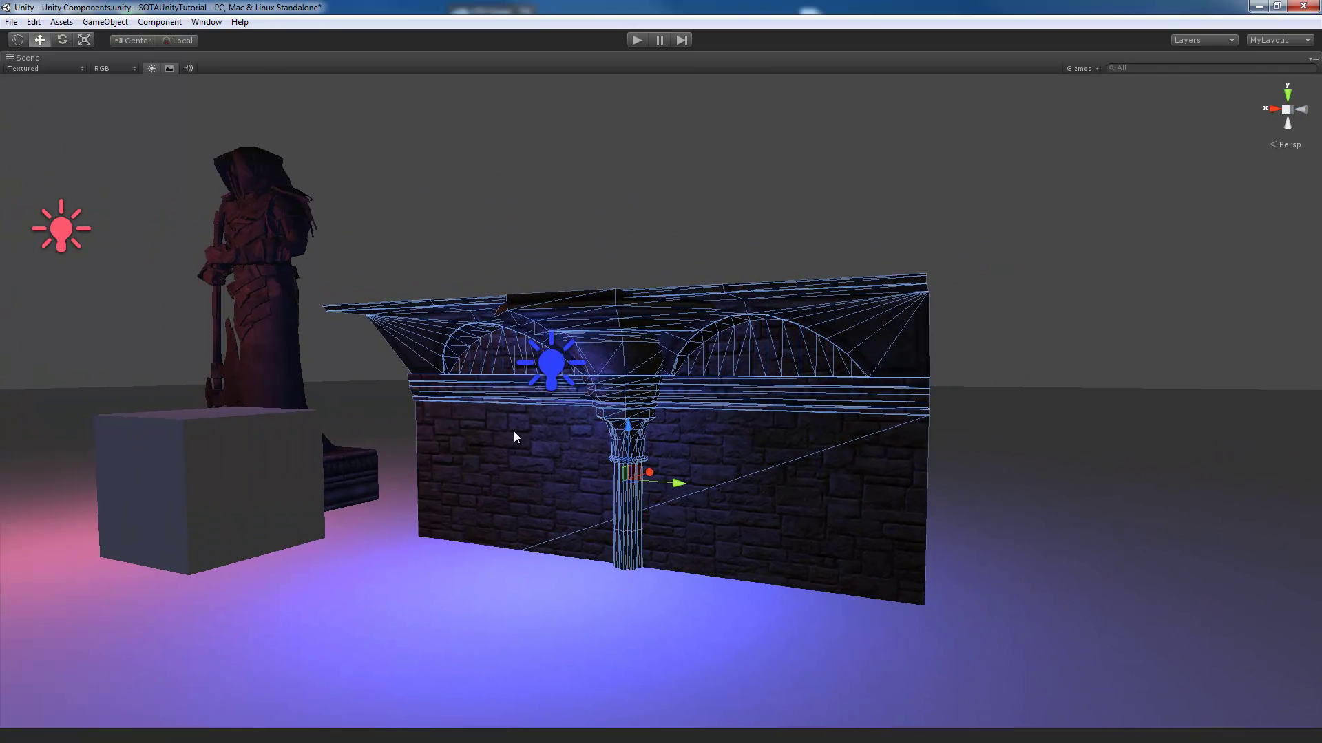
key(shift+space)
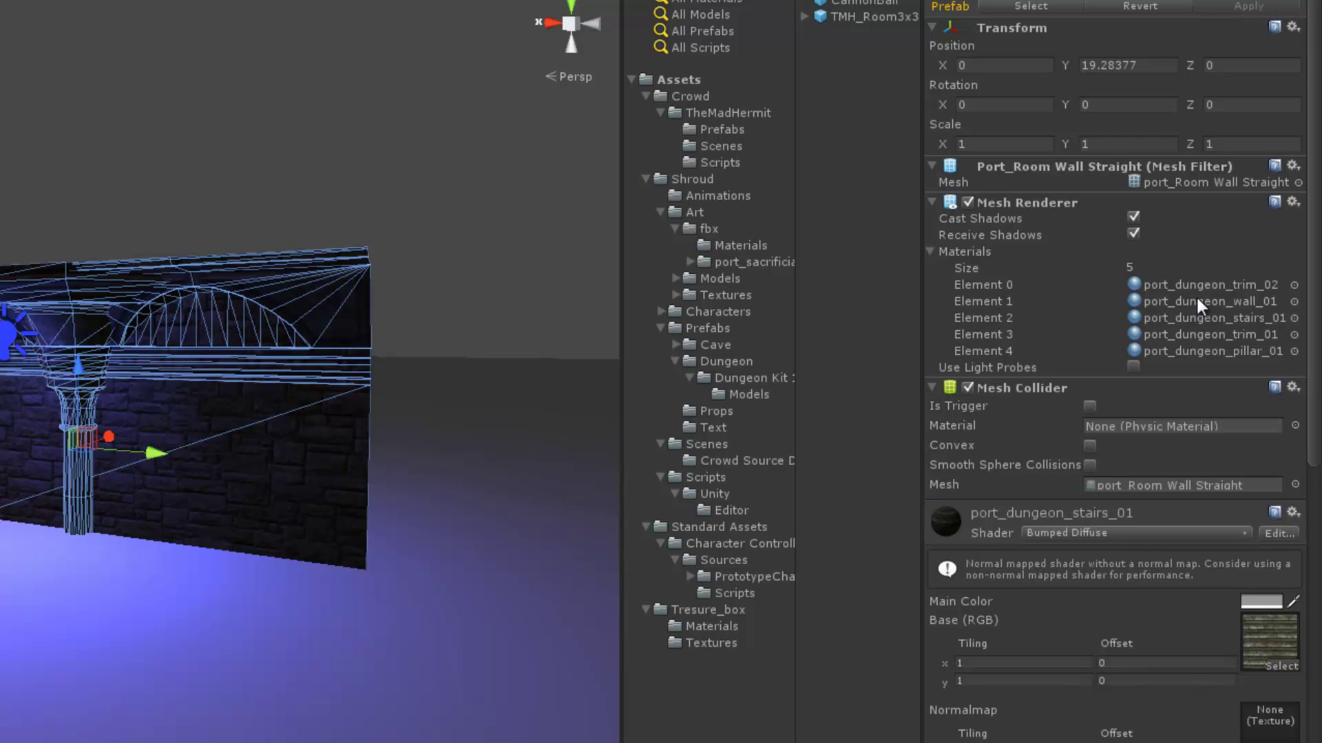
- Try port_flowstone_04 as the wall's Element 0 material, and set that material to None
click(1294, 285)
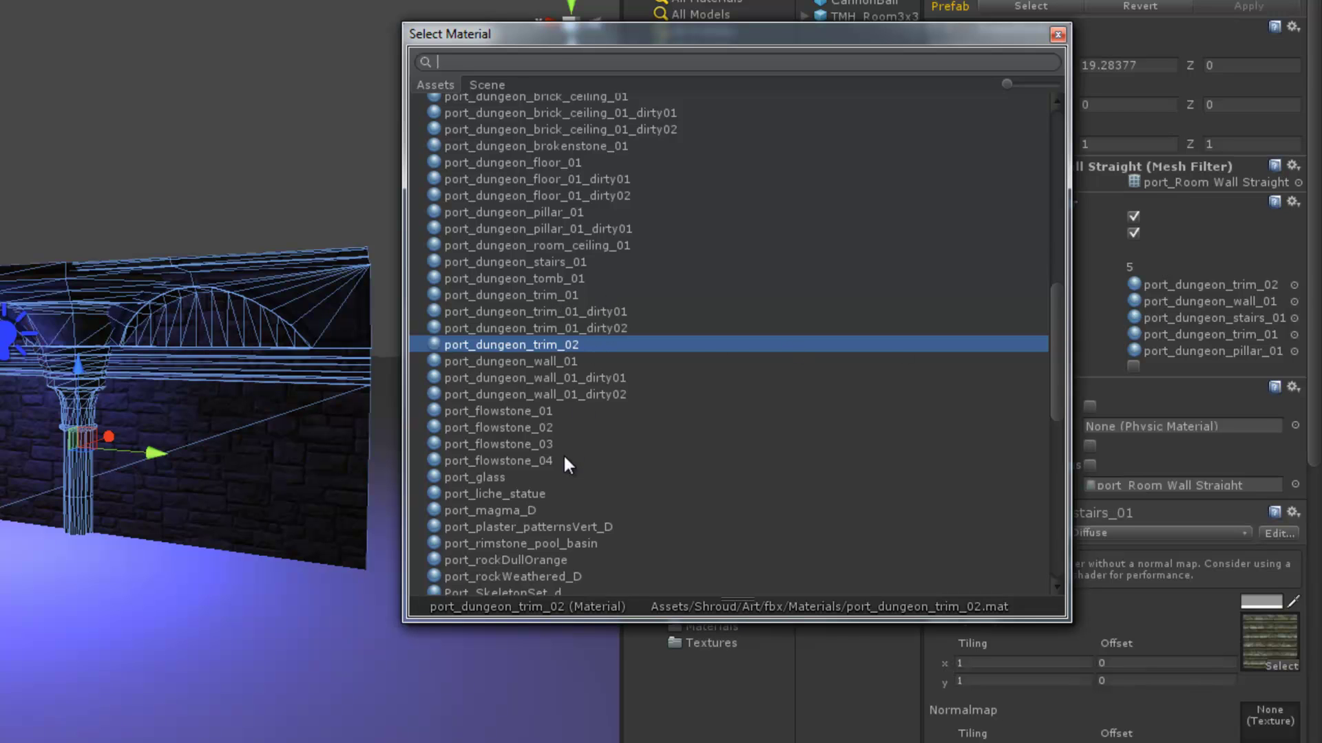
click(527, 460)
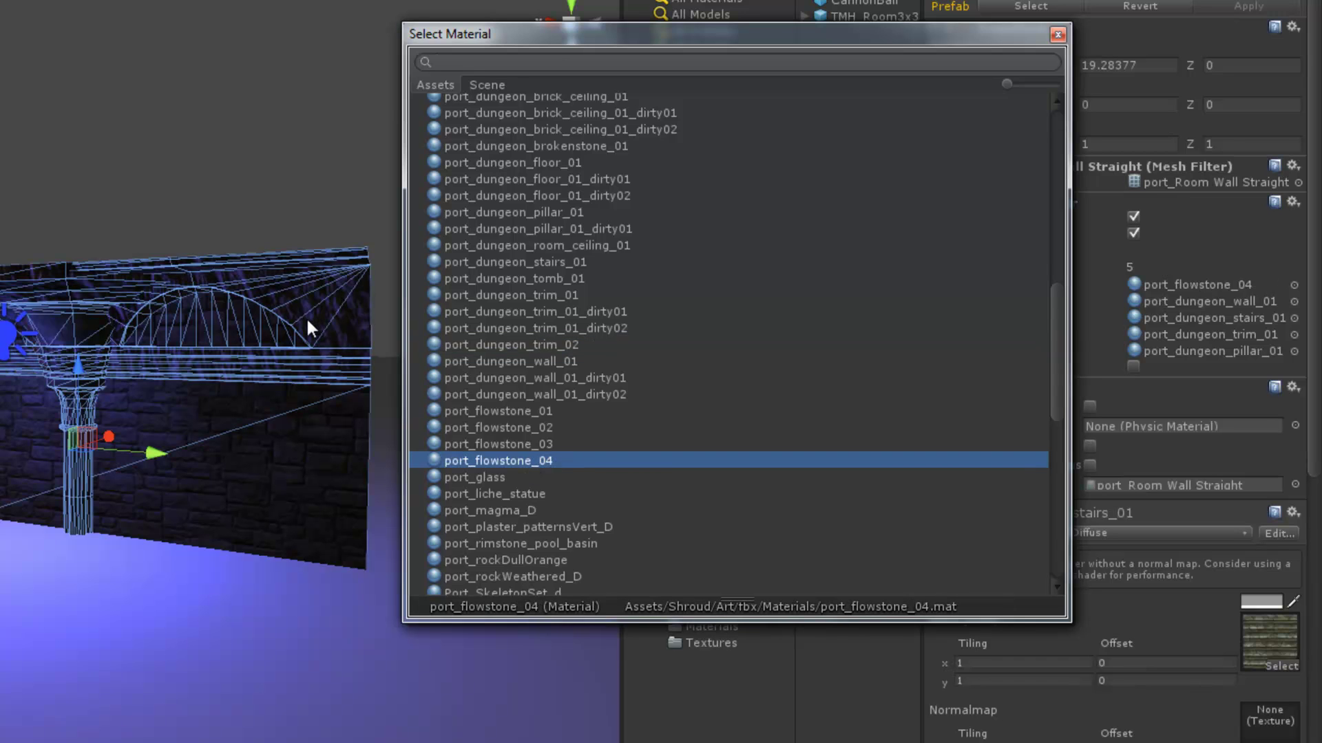
scroll(782, 320, up, 15)
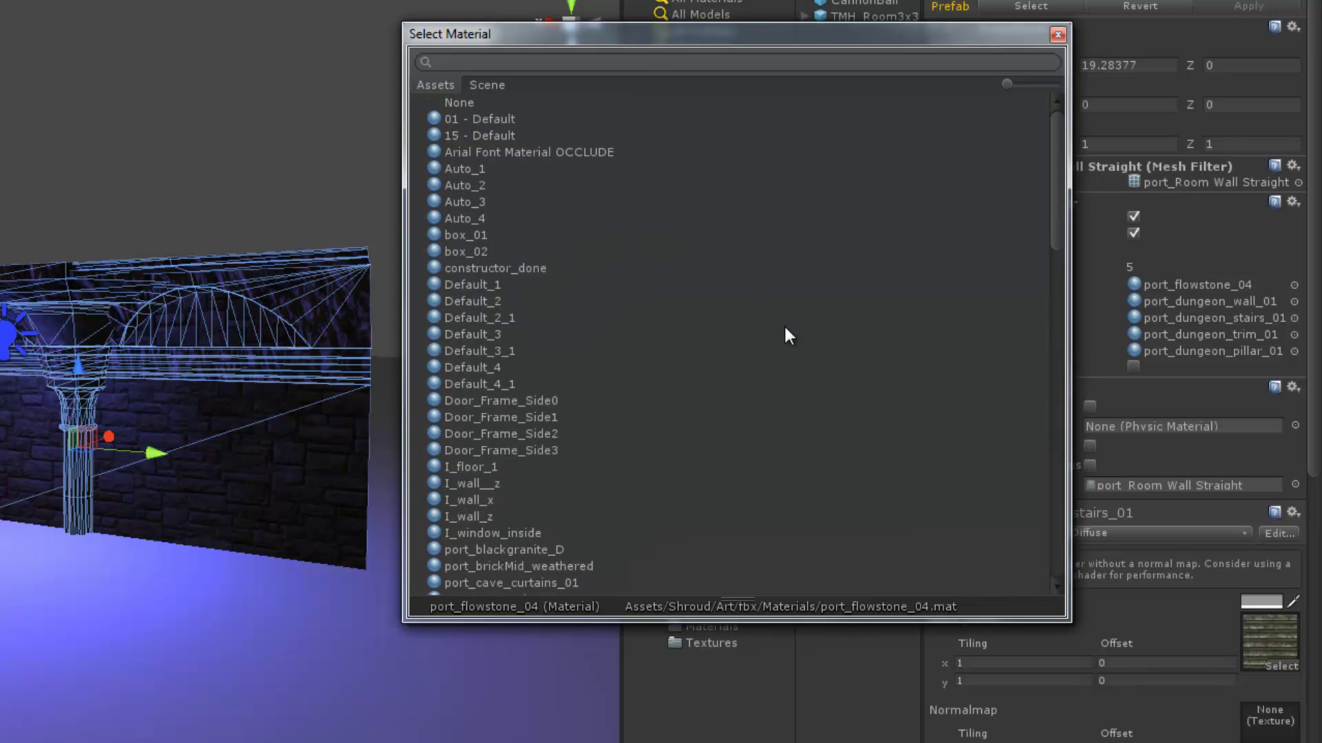
click(459, 103)
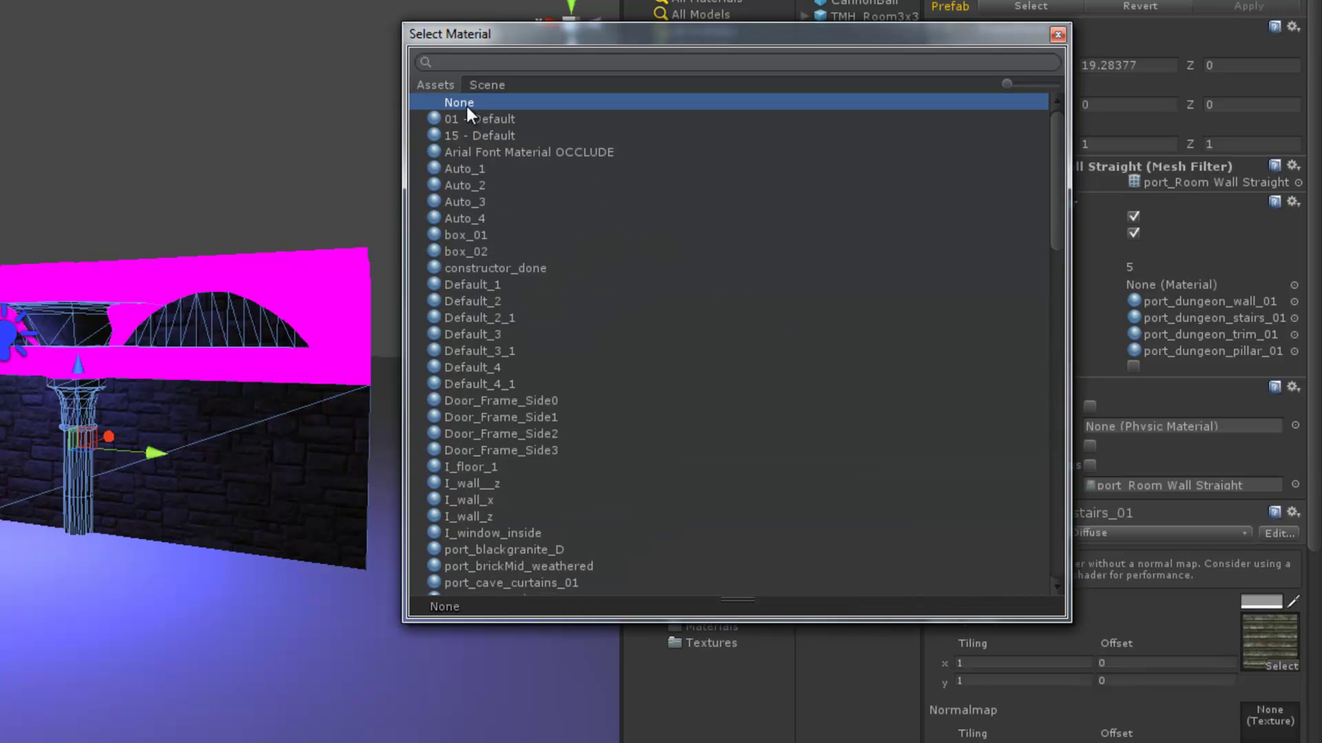
click(1058, 36)
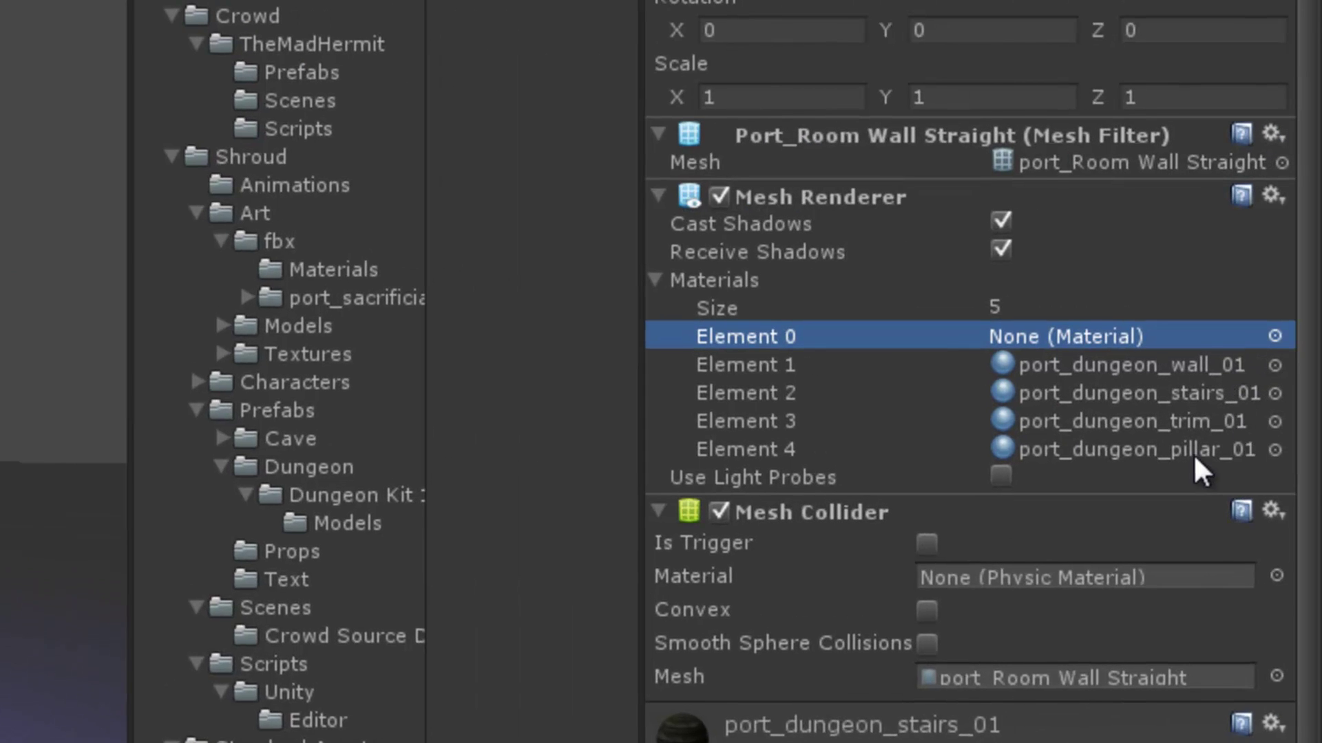
- Try None as the wall's Element 4 material, and set that material to port_dungeon_floor_01
click(1275, 450)
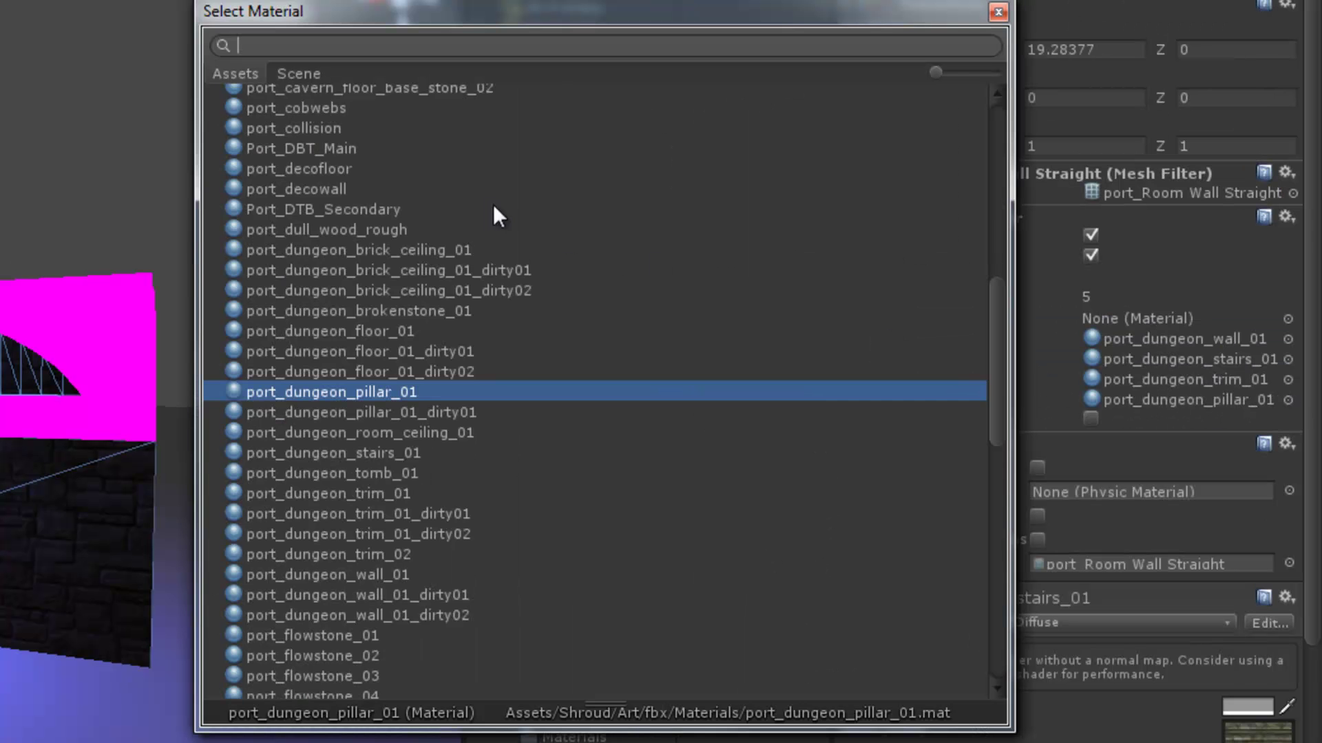
scroll(541, 258, up, 15)
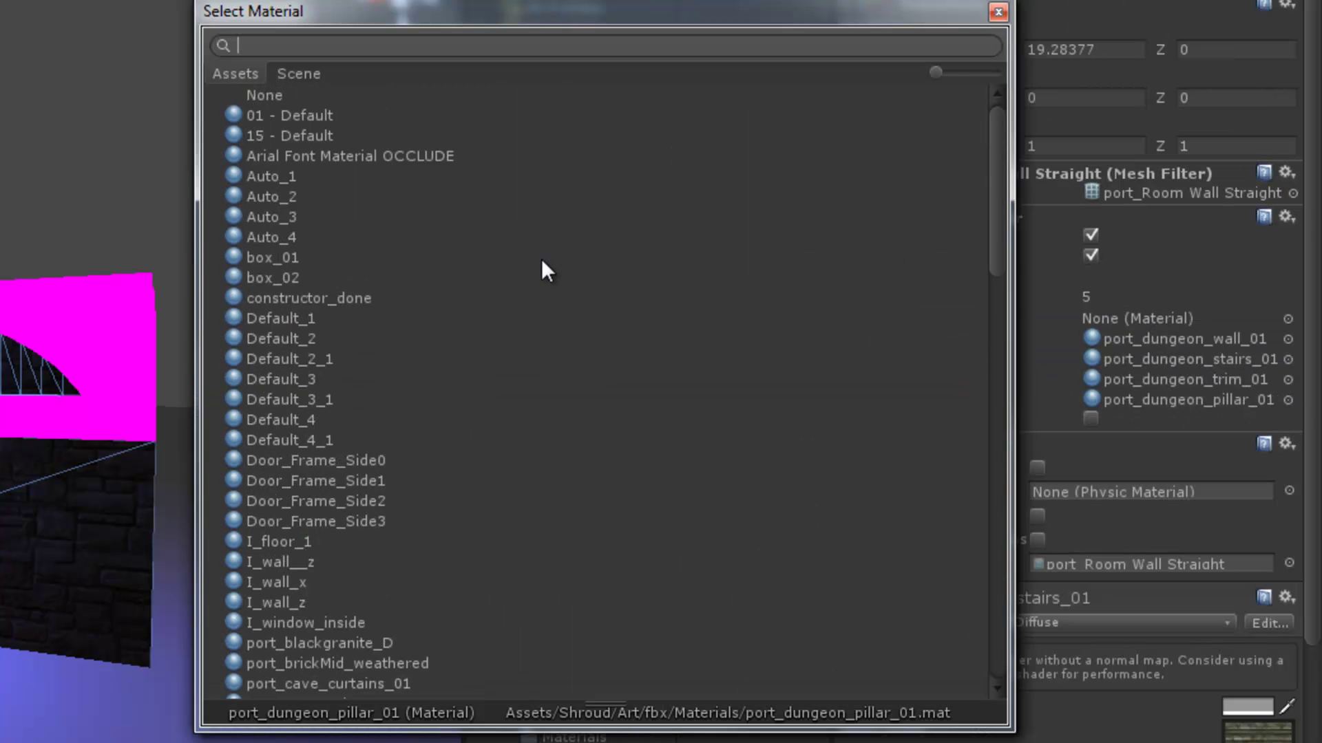
click(276, 92)
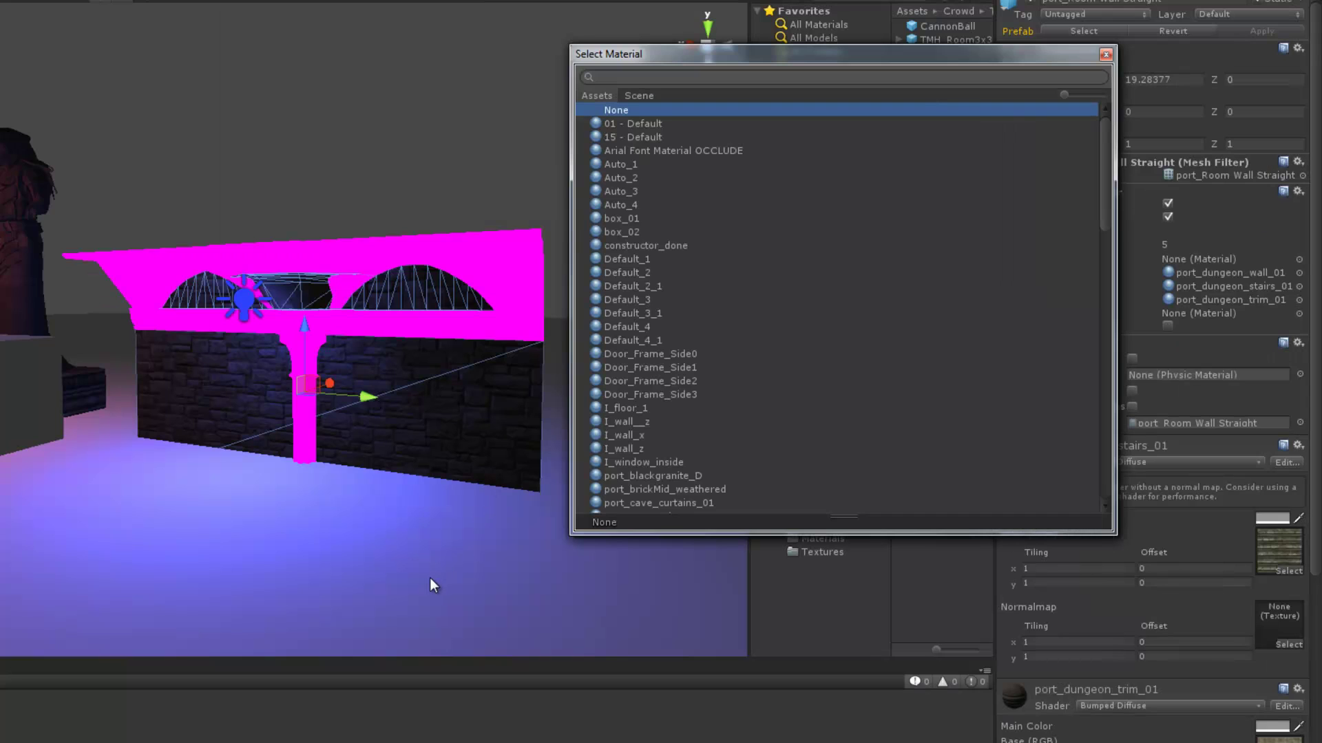
scroll(831, 375, down, 10)
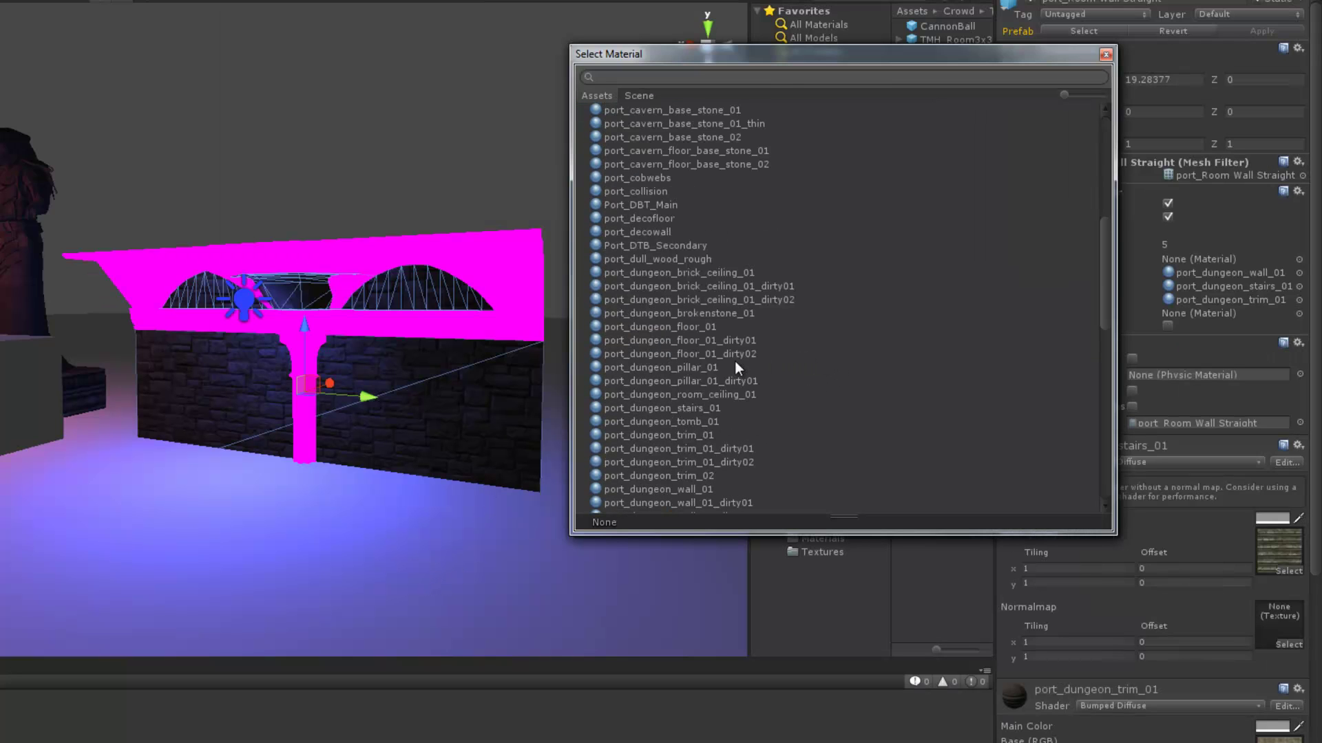
click(675, 327)
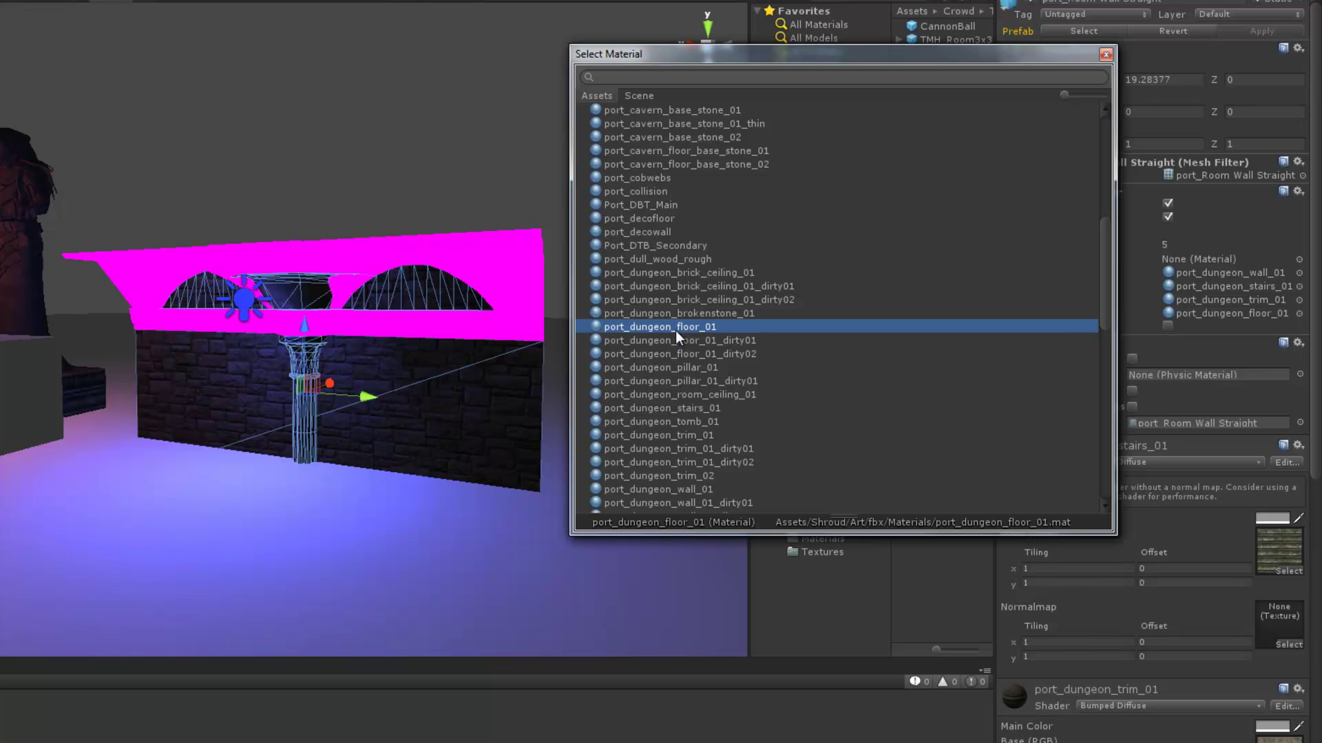
click(1105, 54)
- Set the wall's Element 0 material to port_dull_wood_rough
click(1225, 262)
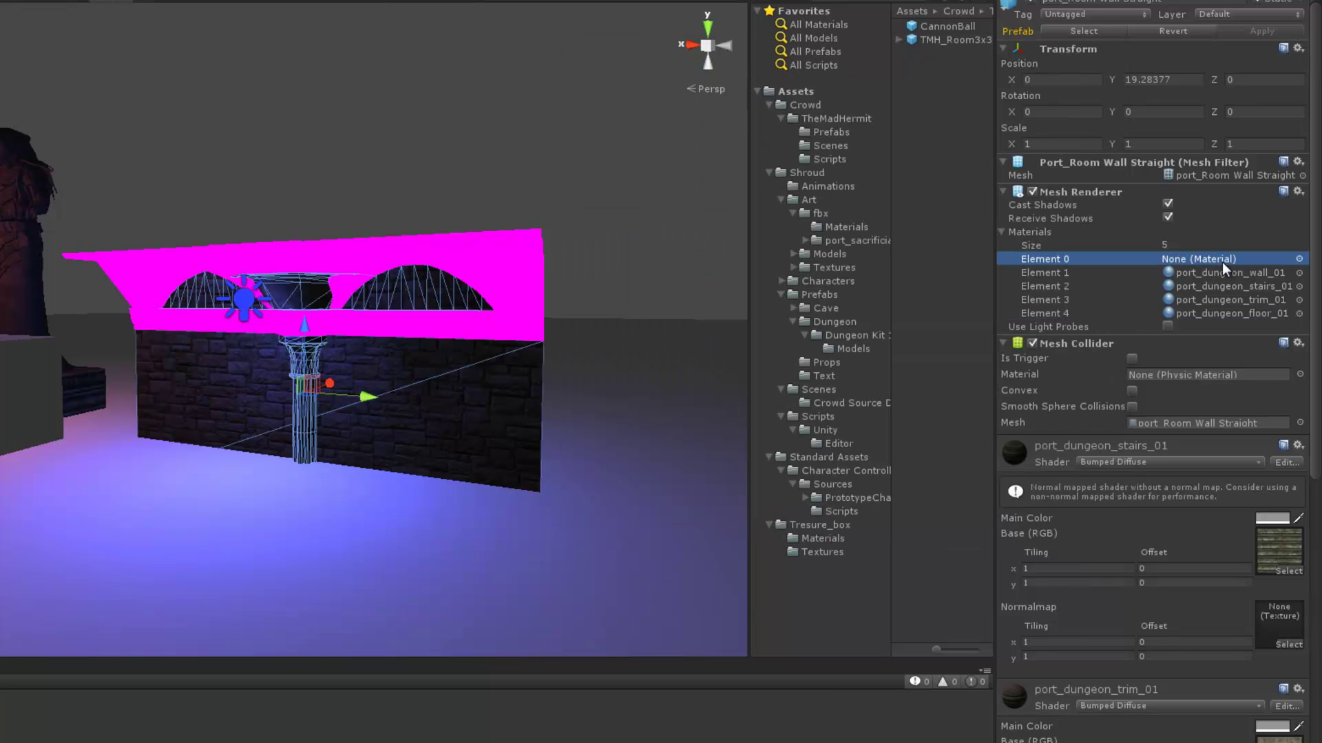
click(1299, 260)
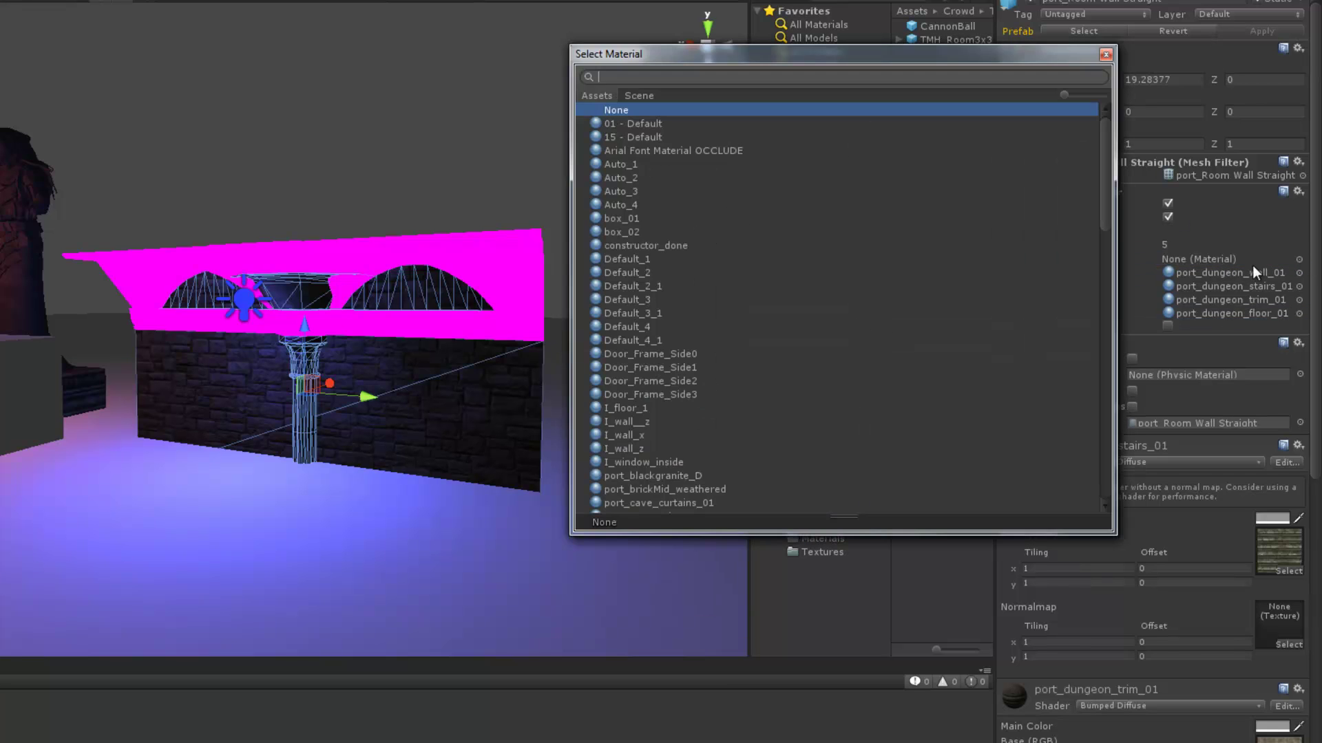
scroll(817, 342, down, 7)
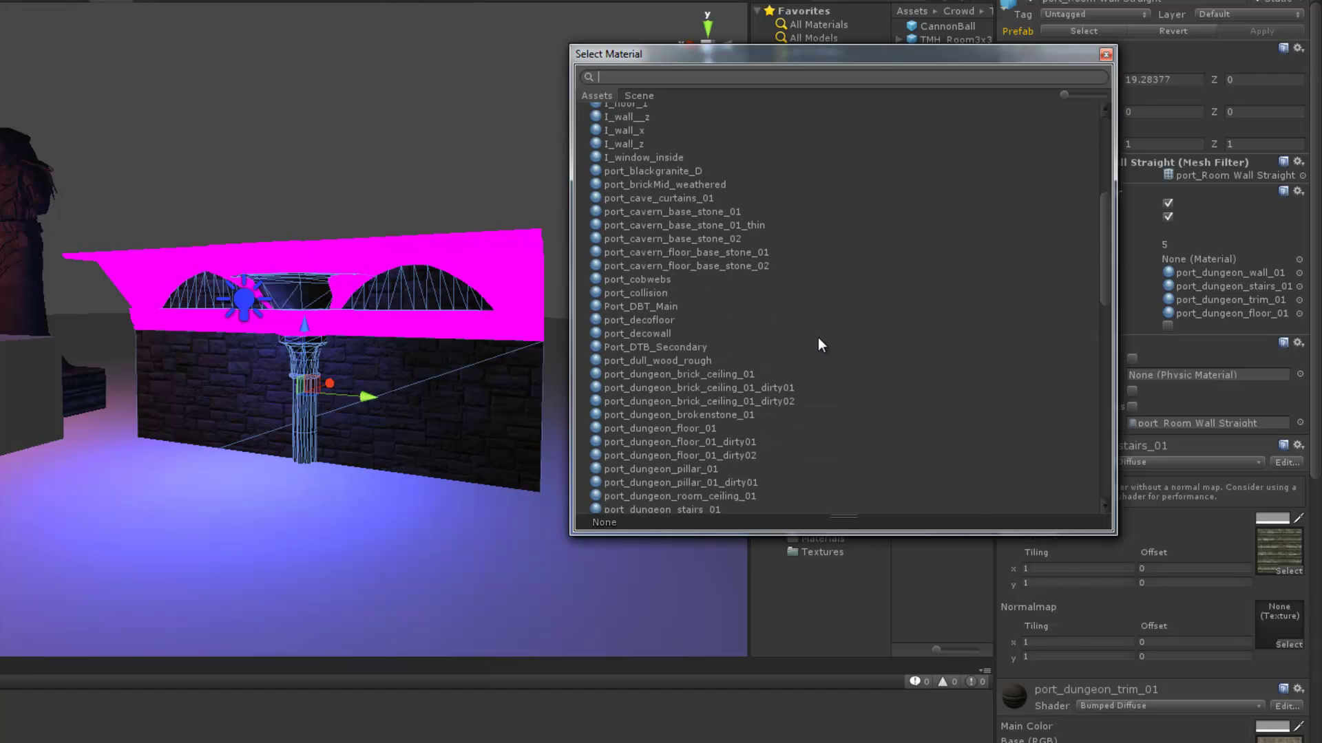
click(684, 366)
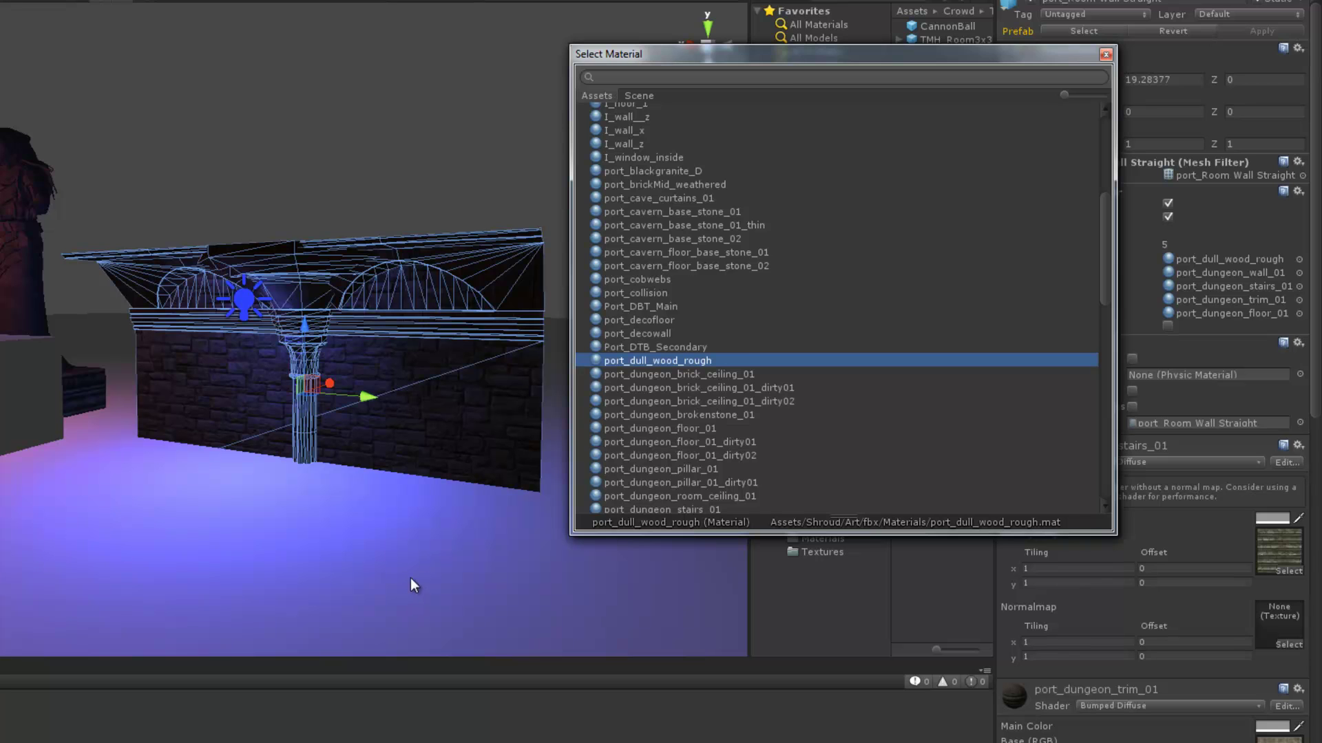
click(1105, 58)
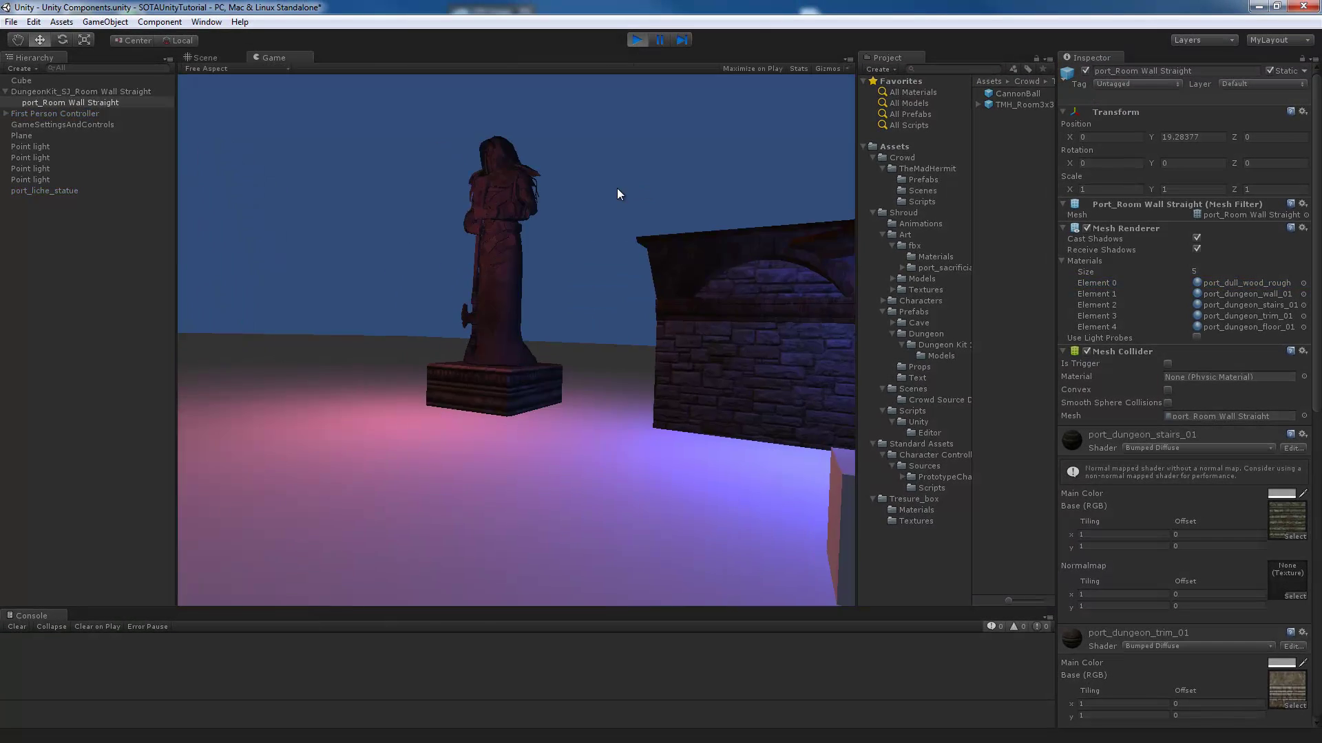
- Walk around the dungeon wall in the running game to inspect its new materials on the arches and pillar, and stop the game
key(w)
key(w)
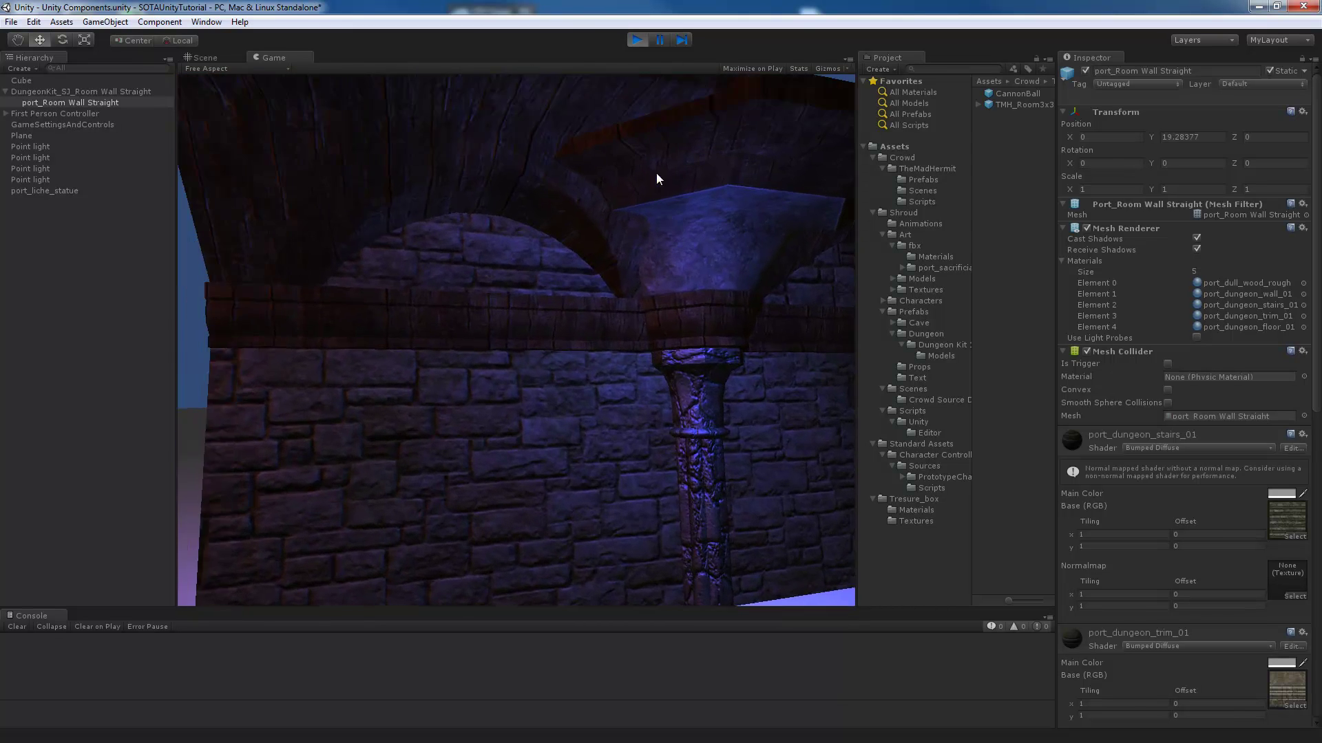
key(w)
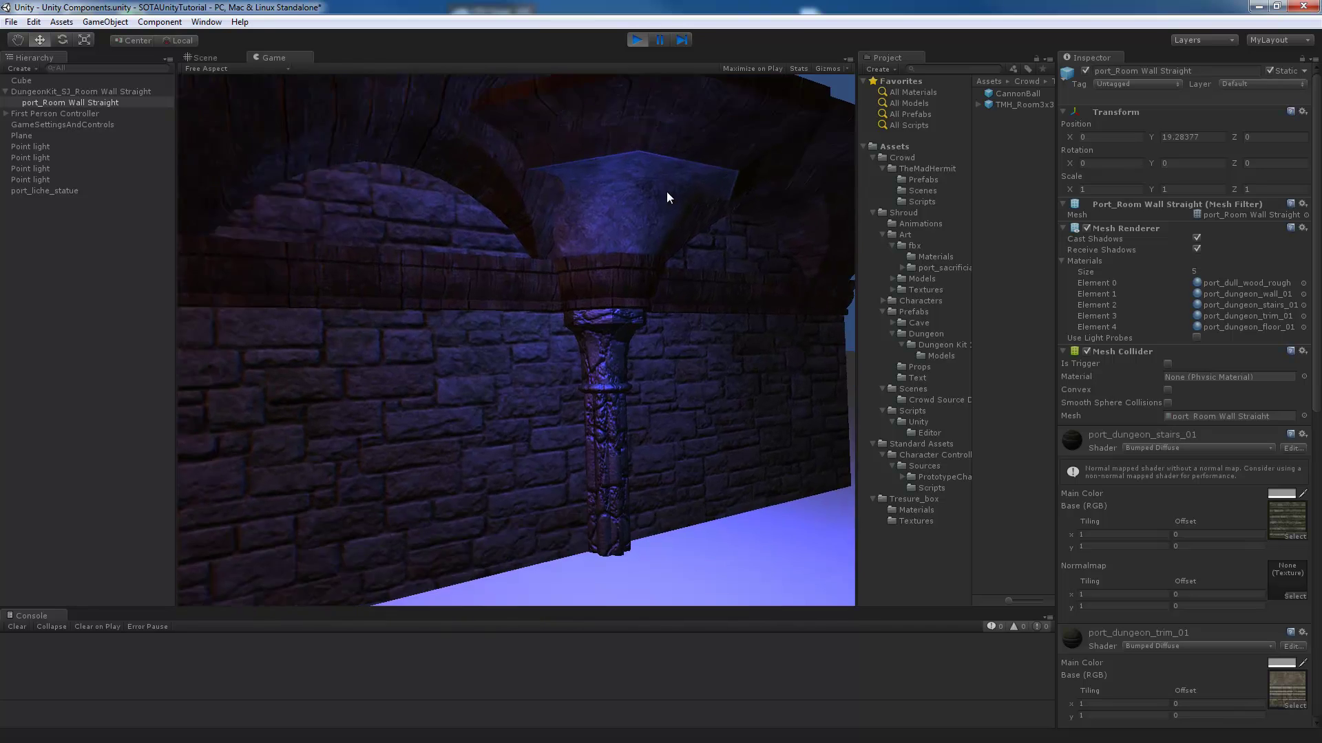
key(s)
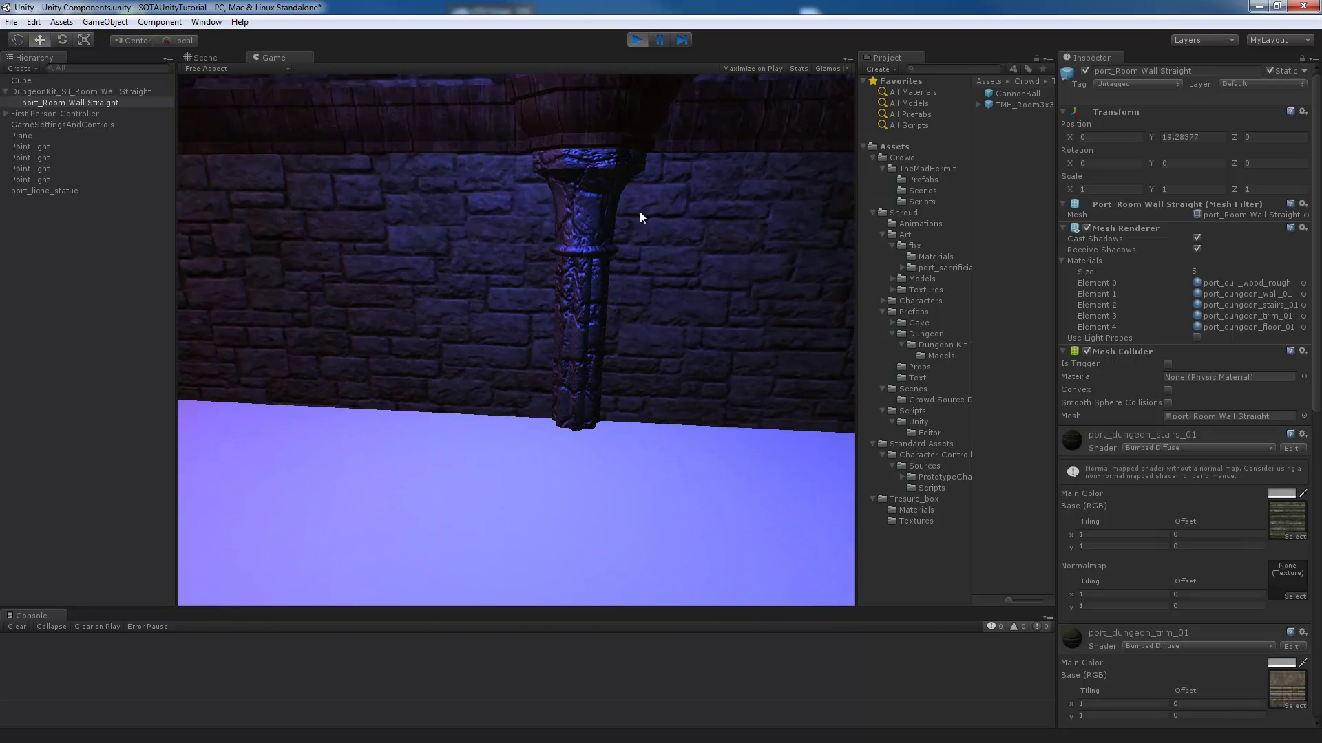
key(w)
key(s)
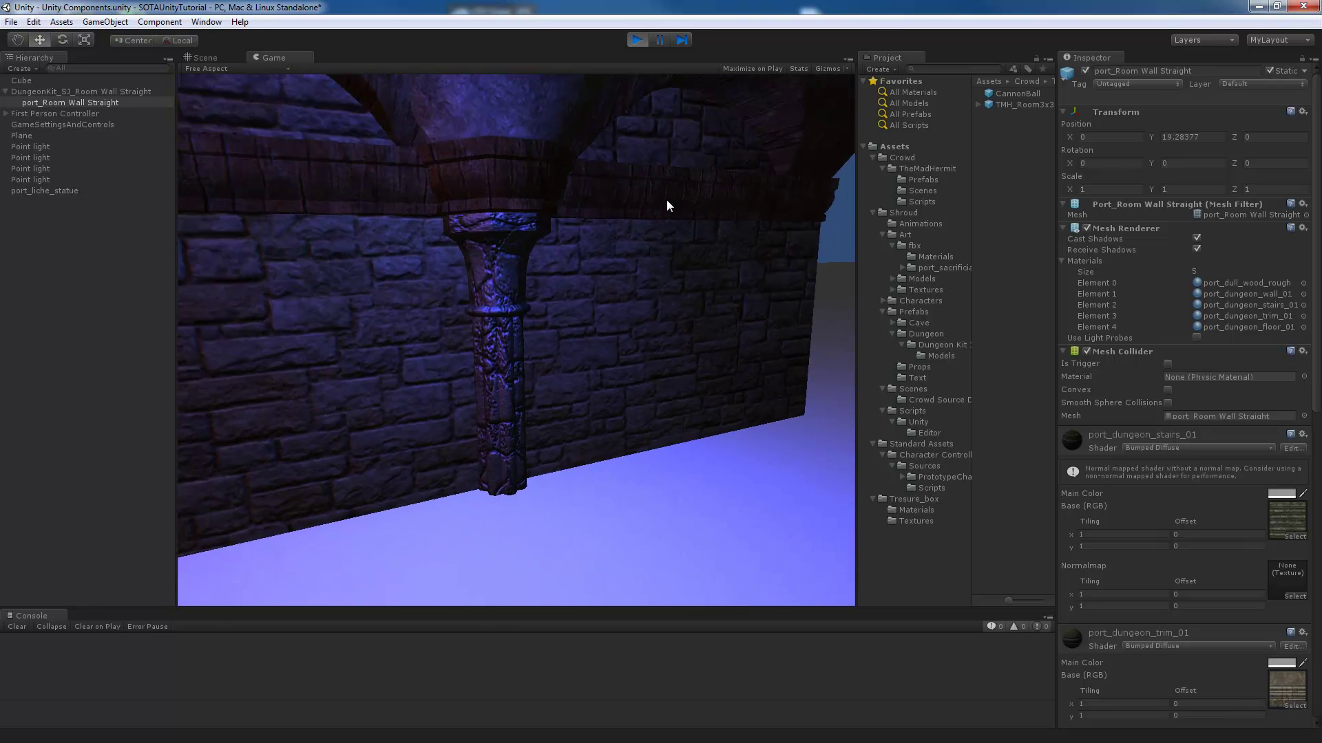
key(s)
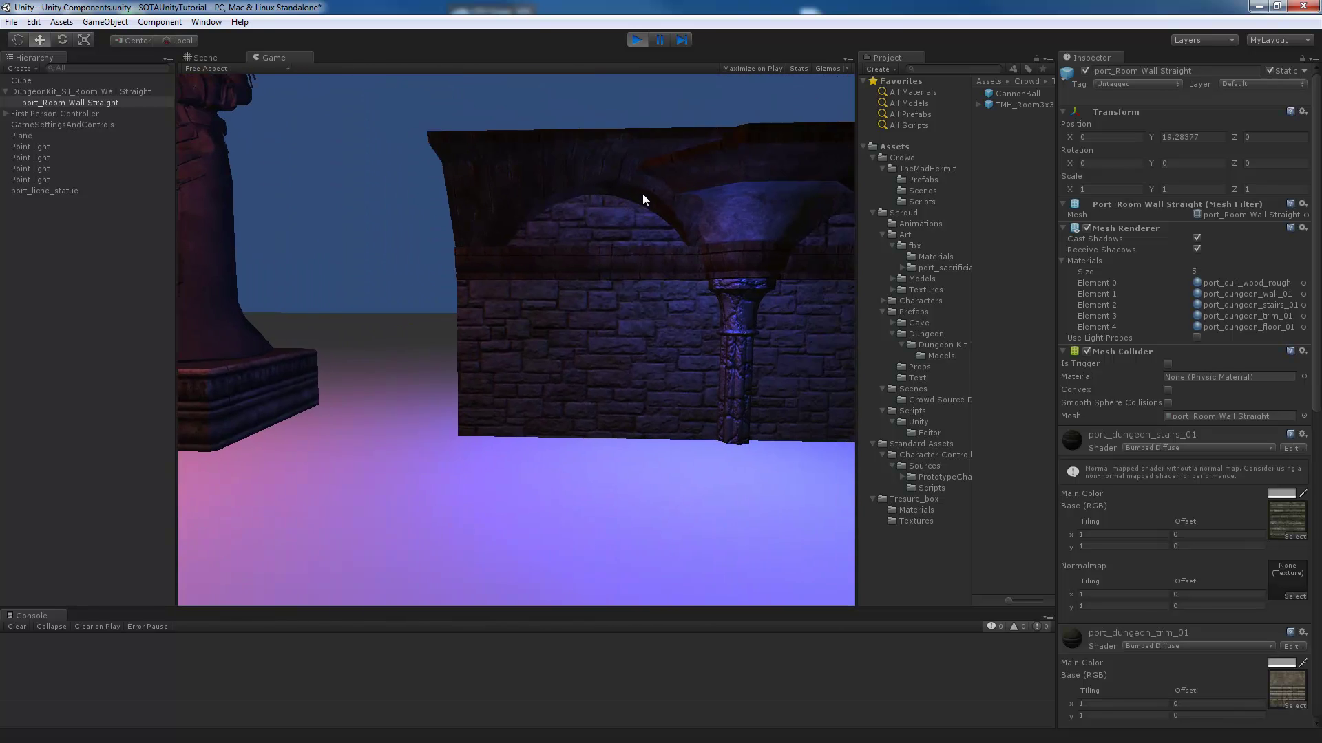
key(d)
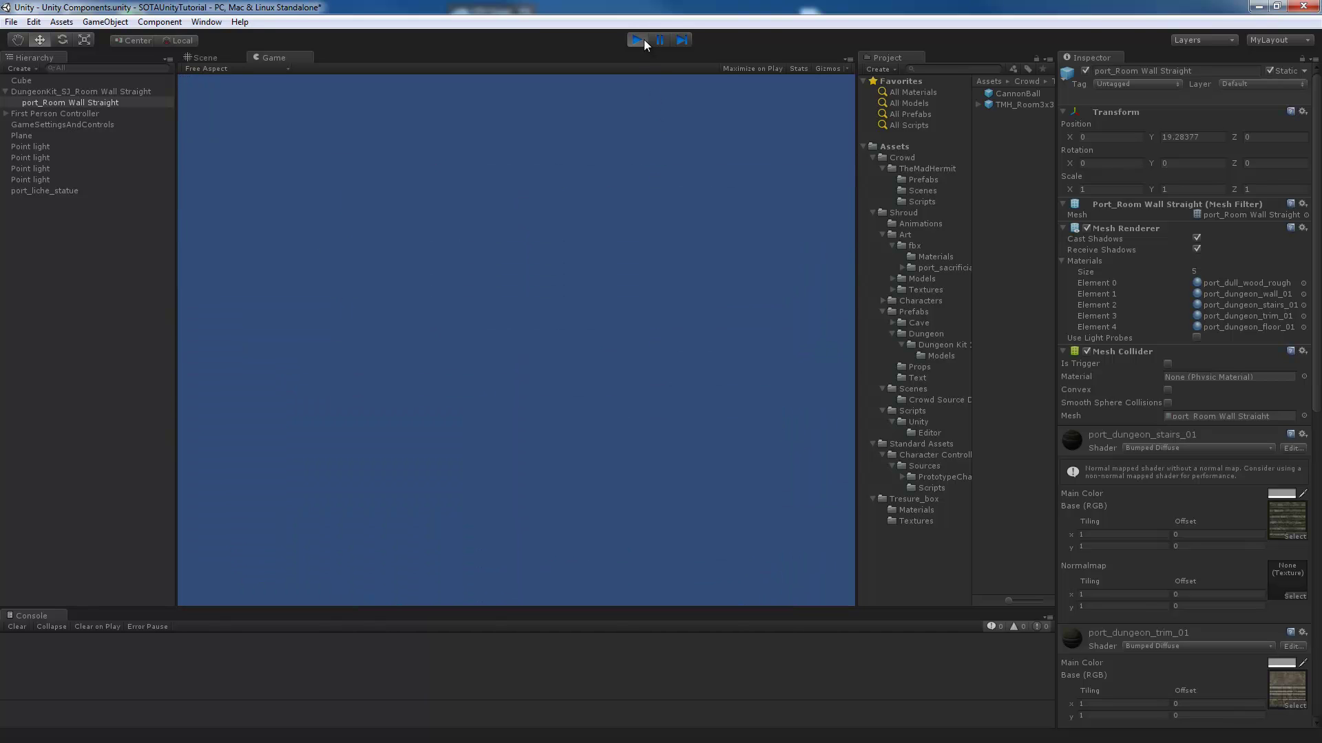
click(643, 39)
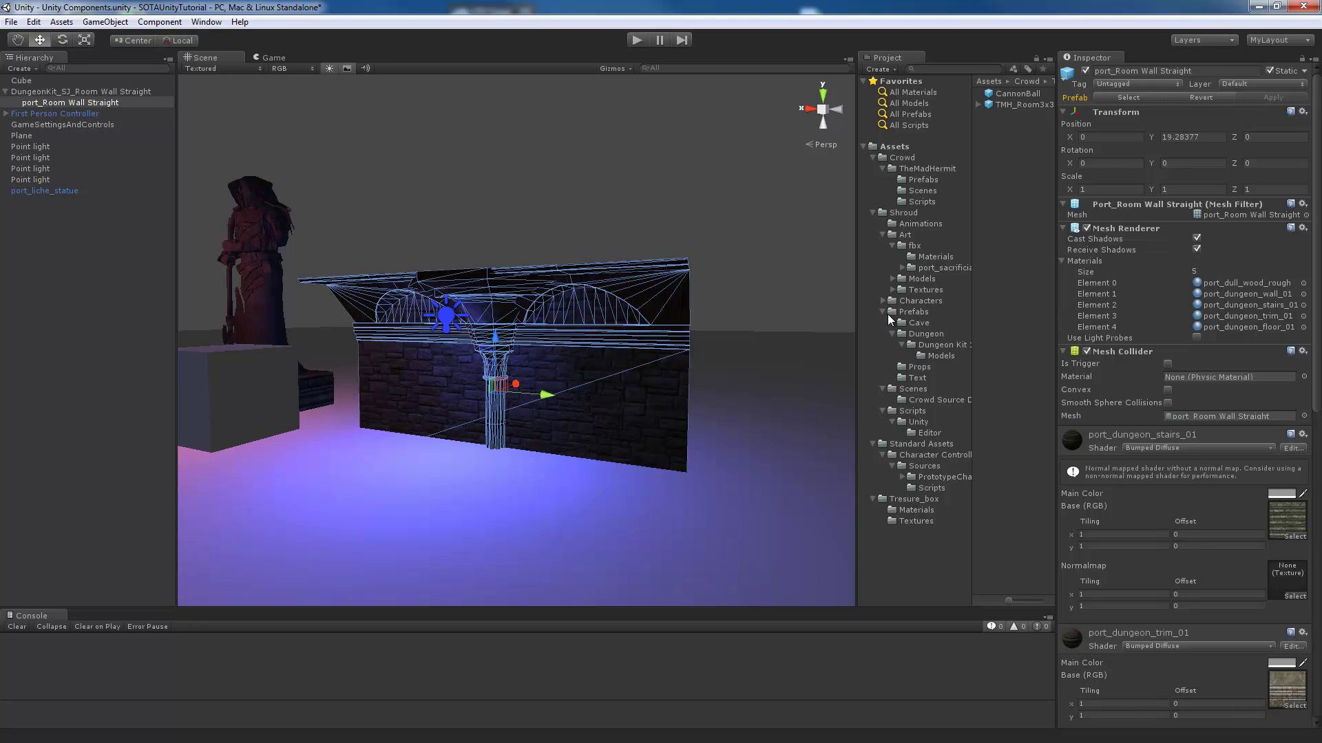
- Delete the cube from the scene and select the liche statue
click(516, 398)
key(Delete)
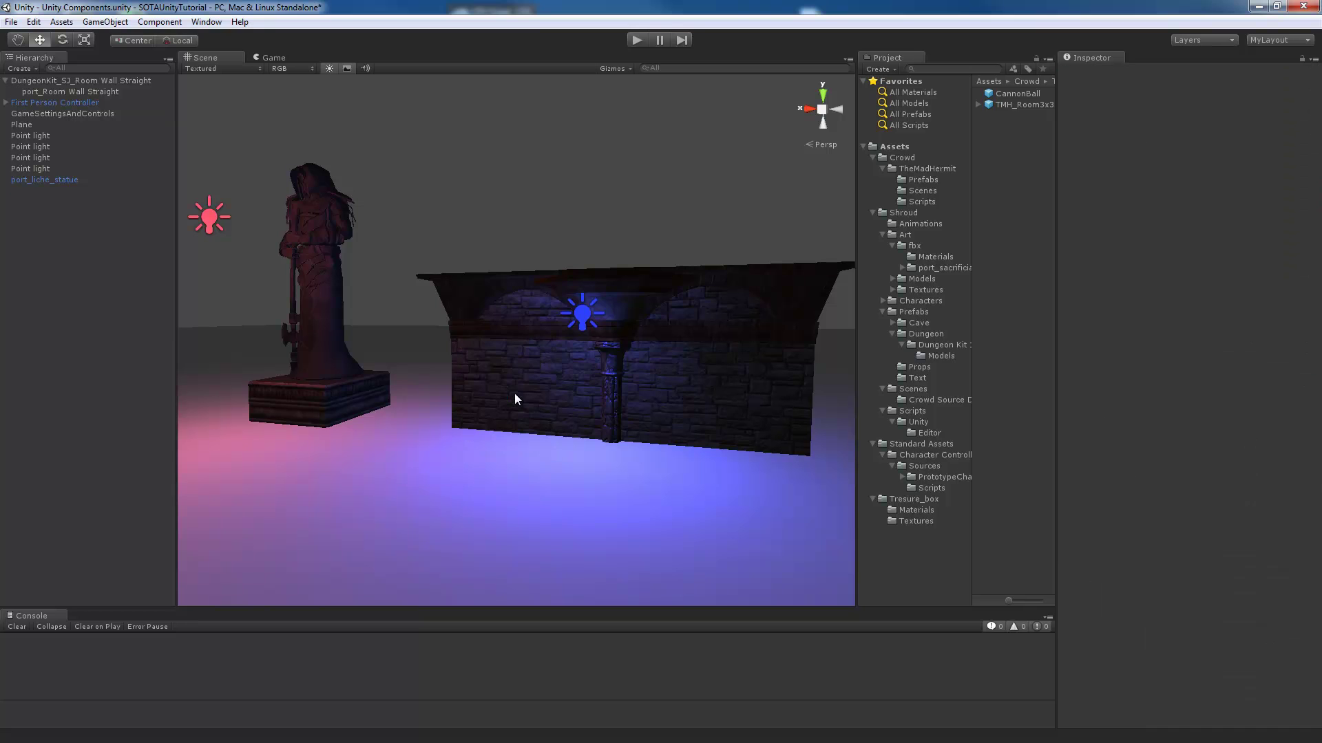
click(643, 374)
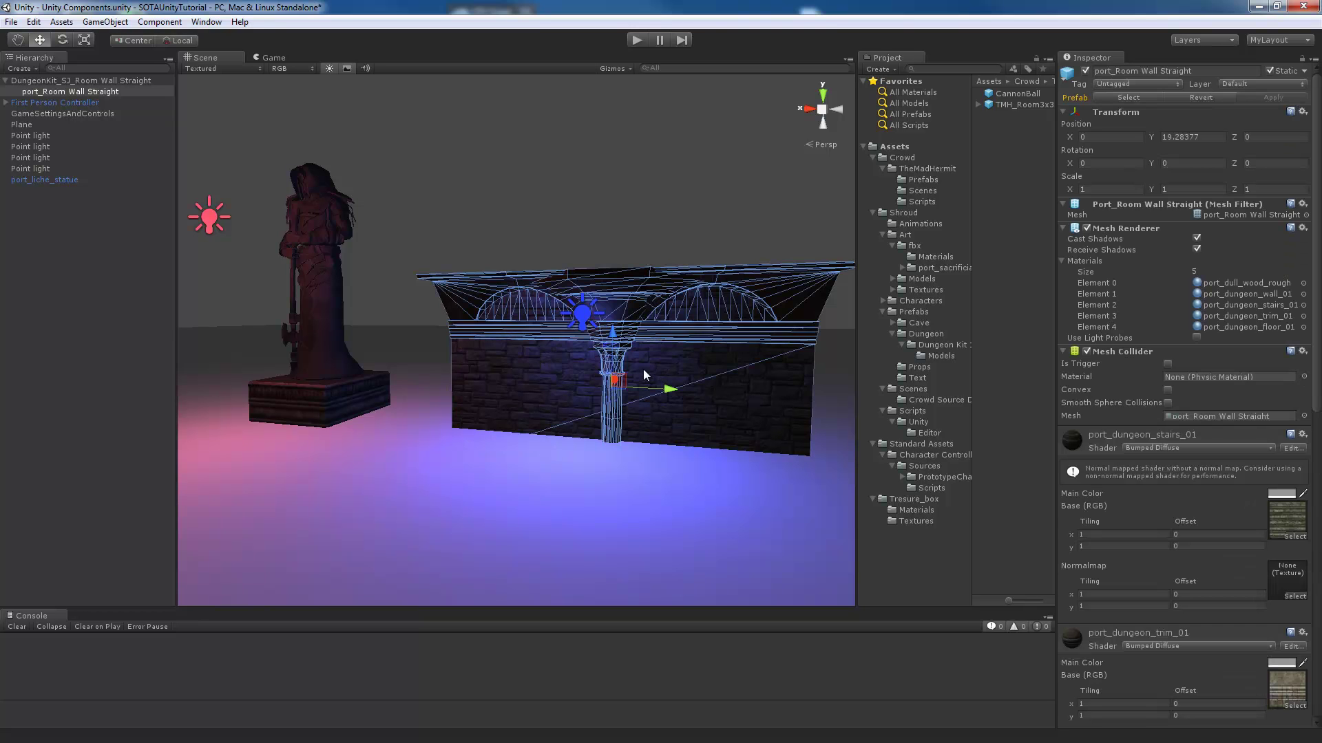
right_drag(448, 394, 486, 379)
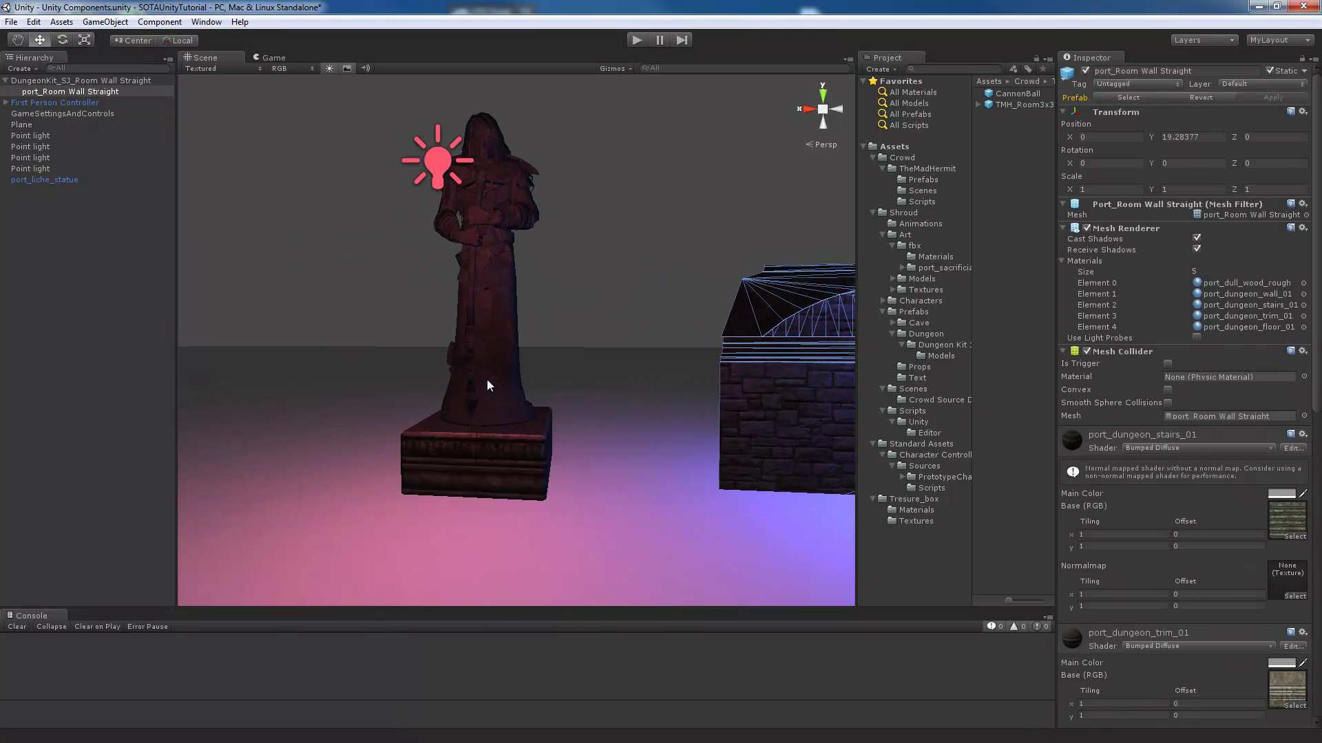
click(486, 379)
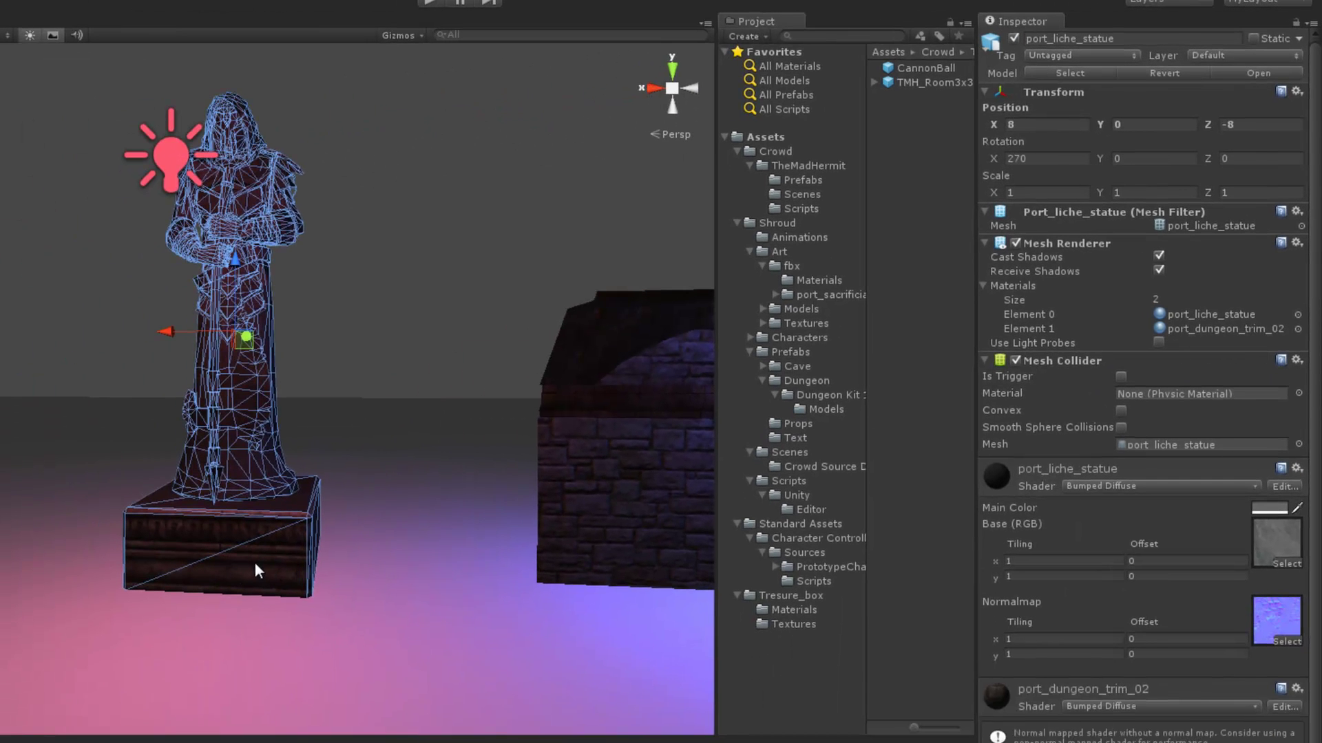
- Disable the liche statue's Mesh Renderer, check the scene in a game run, and re-enable the renderer
click(1016, 244)
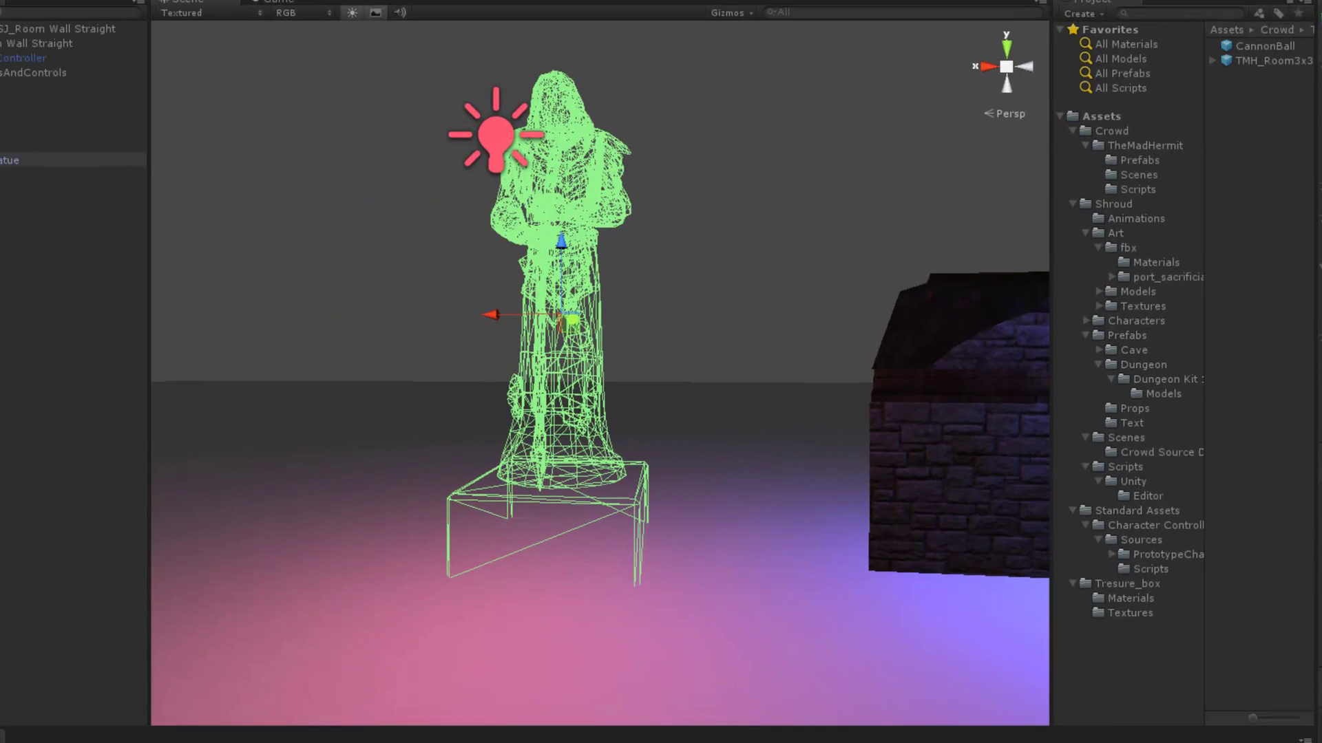
key(ctrl+2)
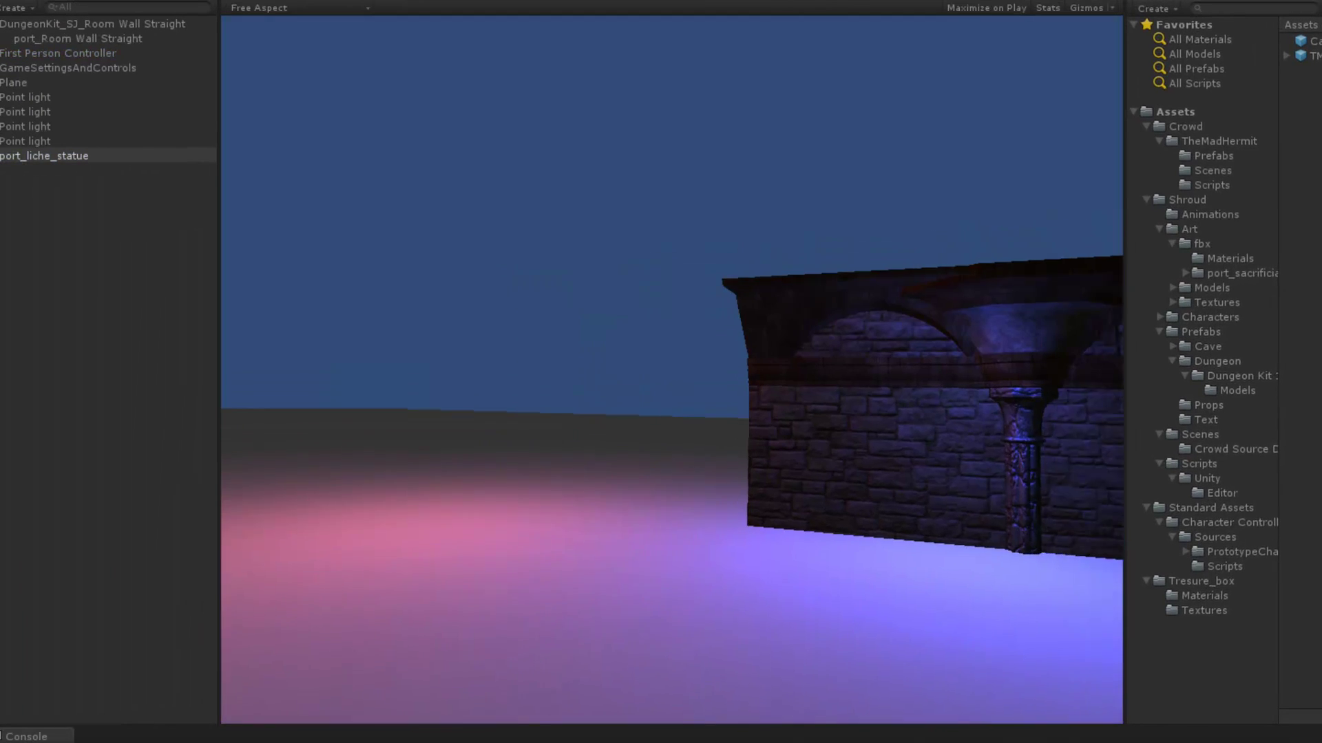
key(ctrl+p)
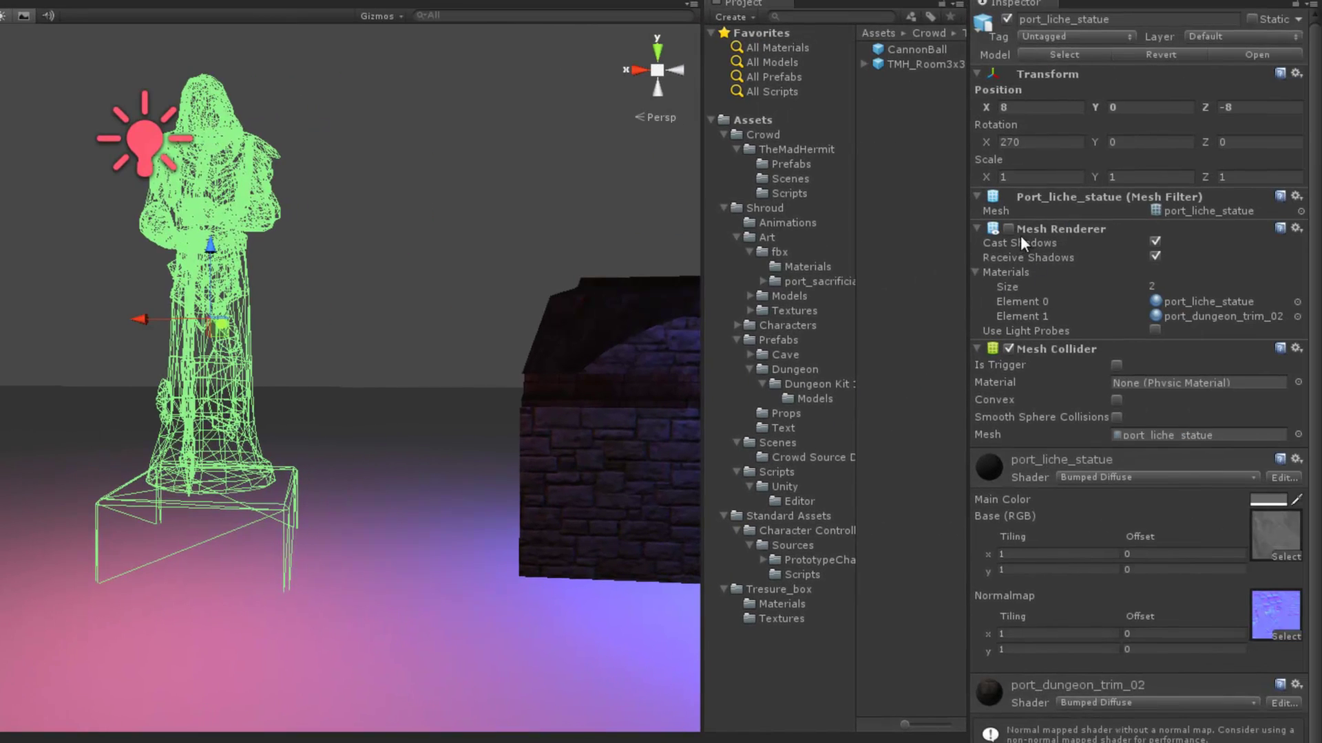
click(1009, 229)
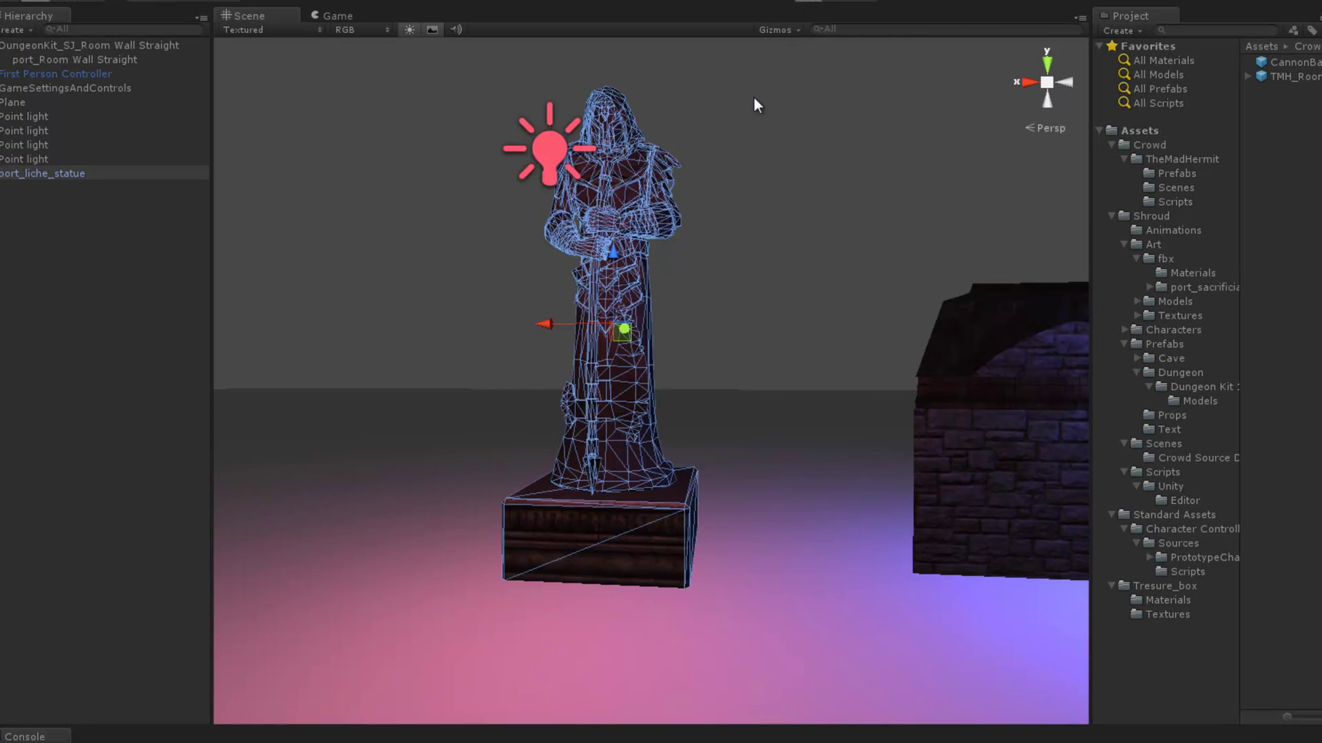
- Run the game and walk up to the liche statue to test its collision, stopping the game again
key(ctrl+p)
key(w)
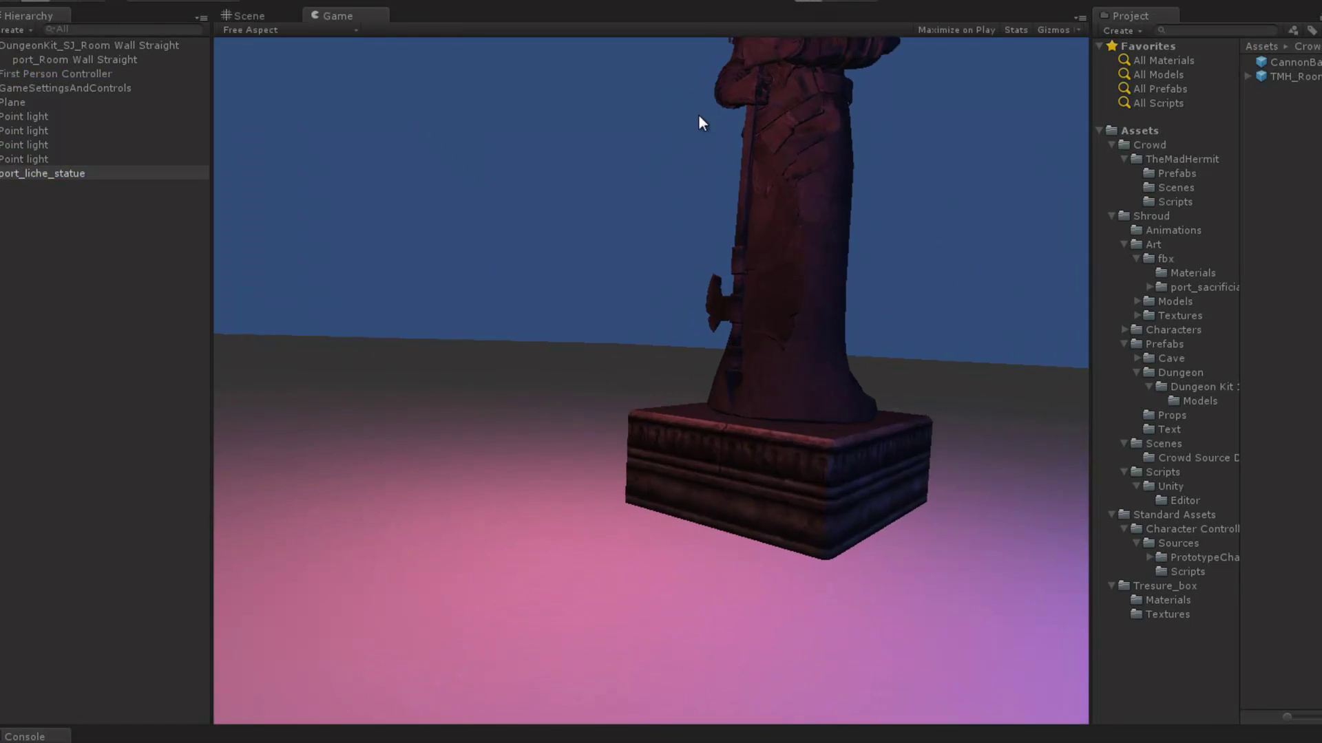
key(w)
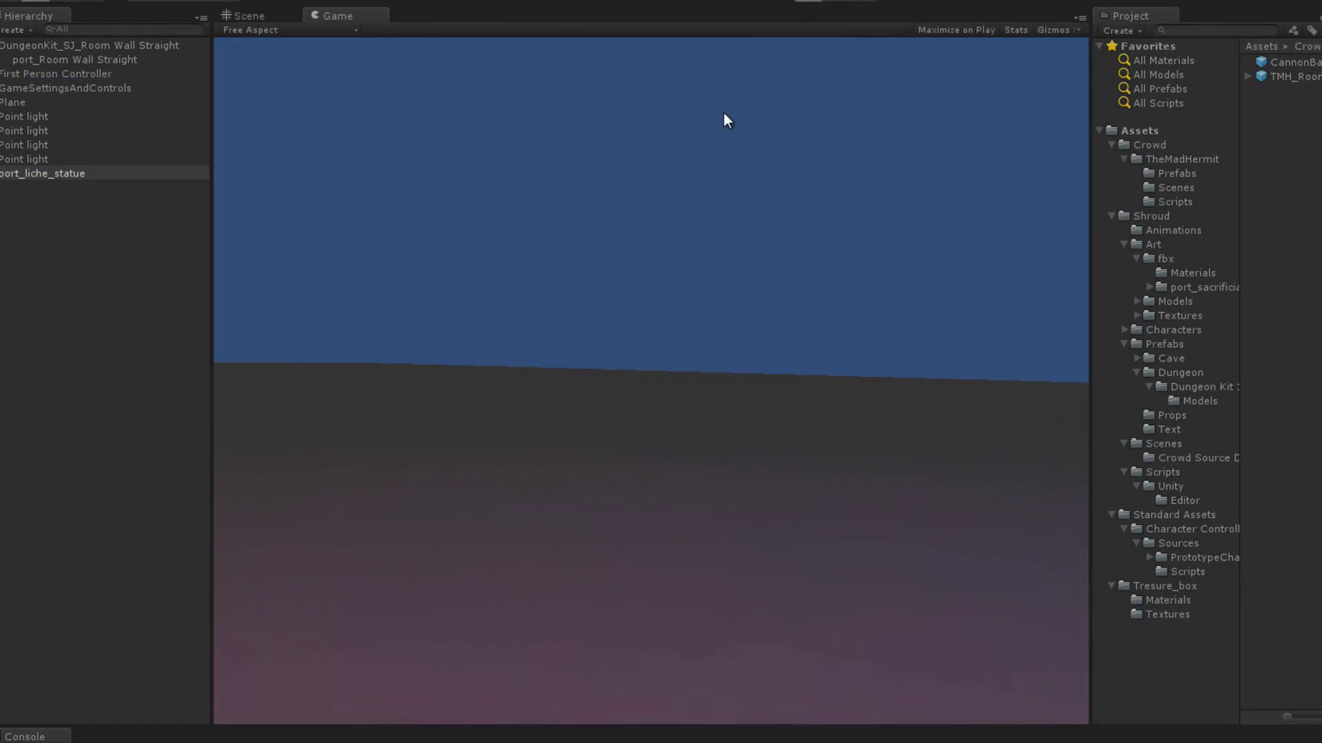
key(w)
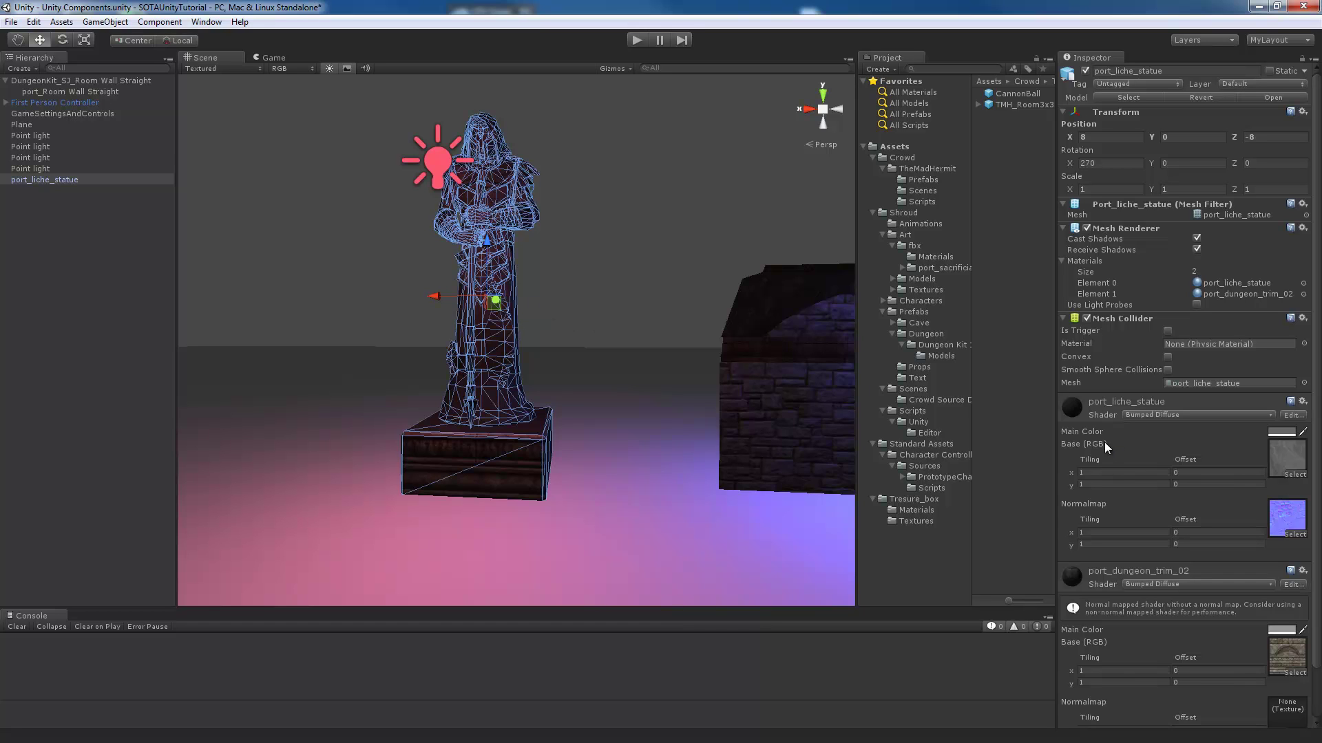
- Rotate the liche statue sideways by about 24 degrees and run the game to test walking up to the tilted statue, stopping it again
key(e)
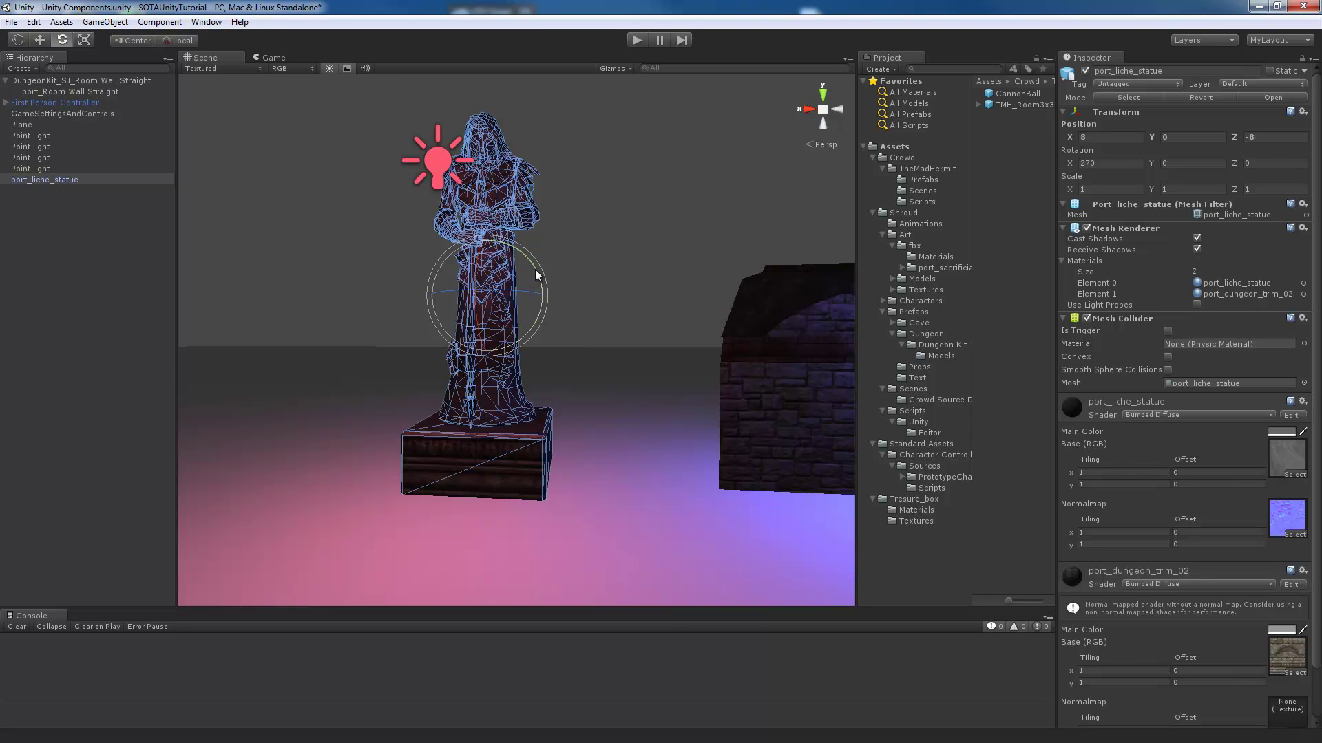
drag(536, 276, 543, 318)
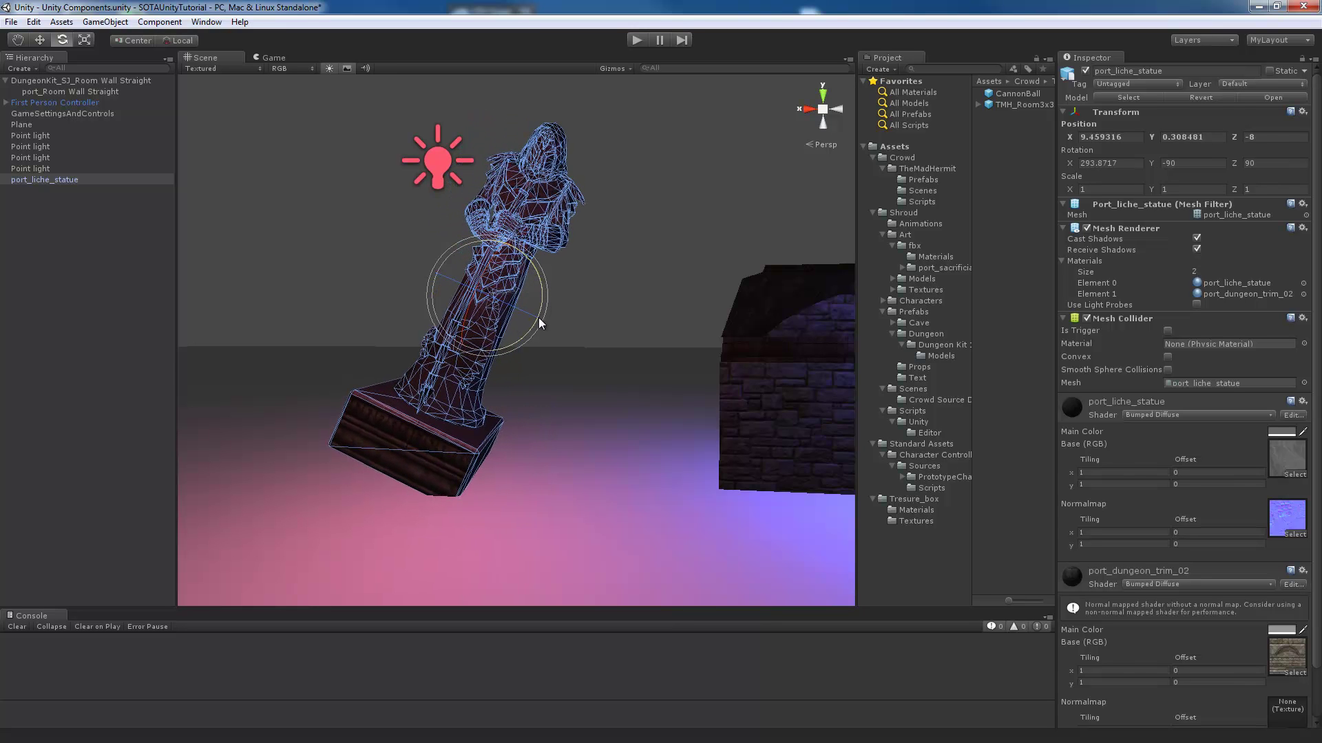
click(636, 40)
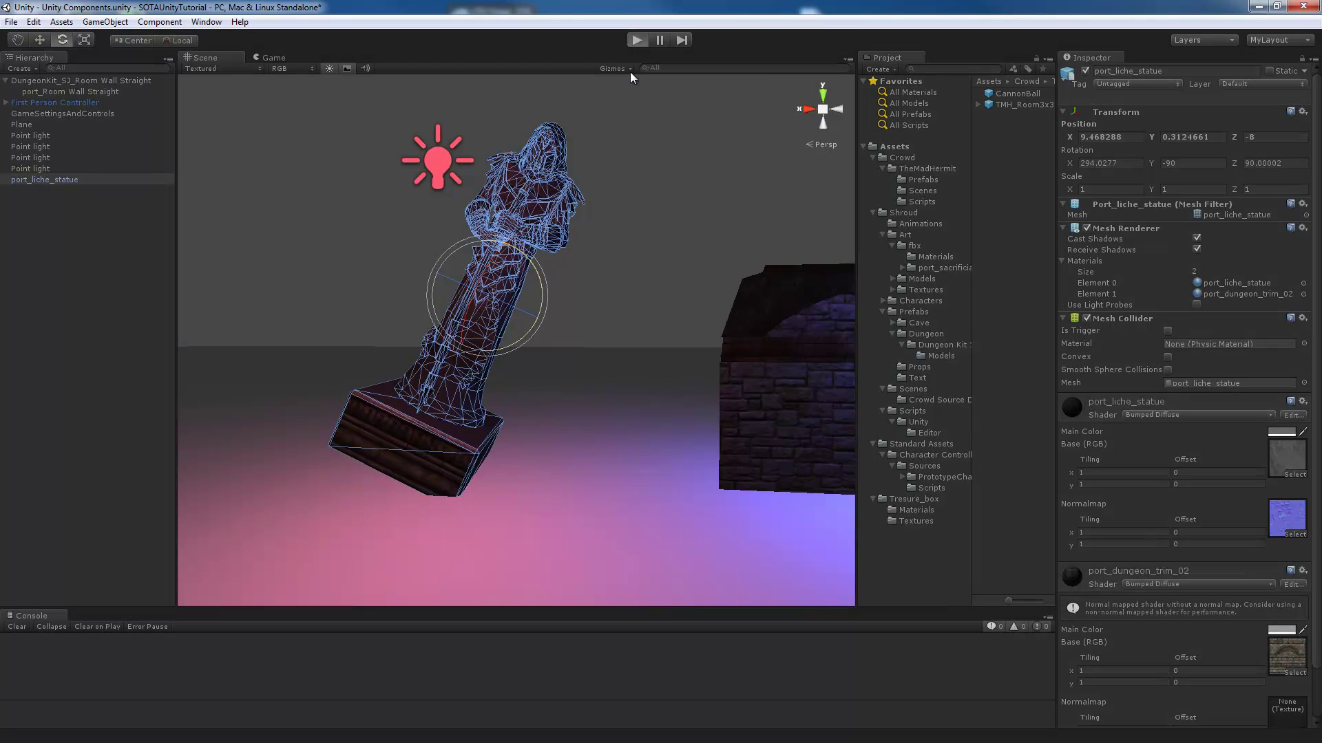
key(w)
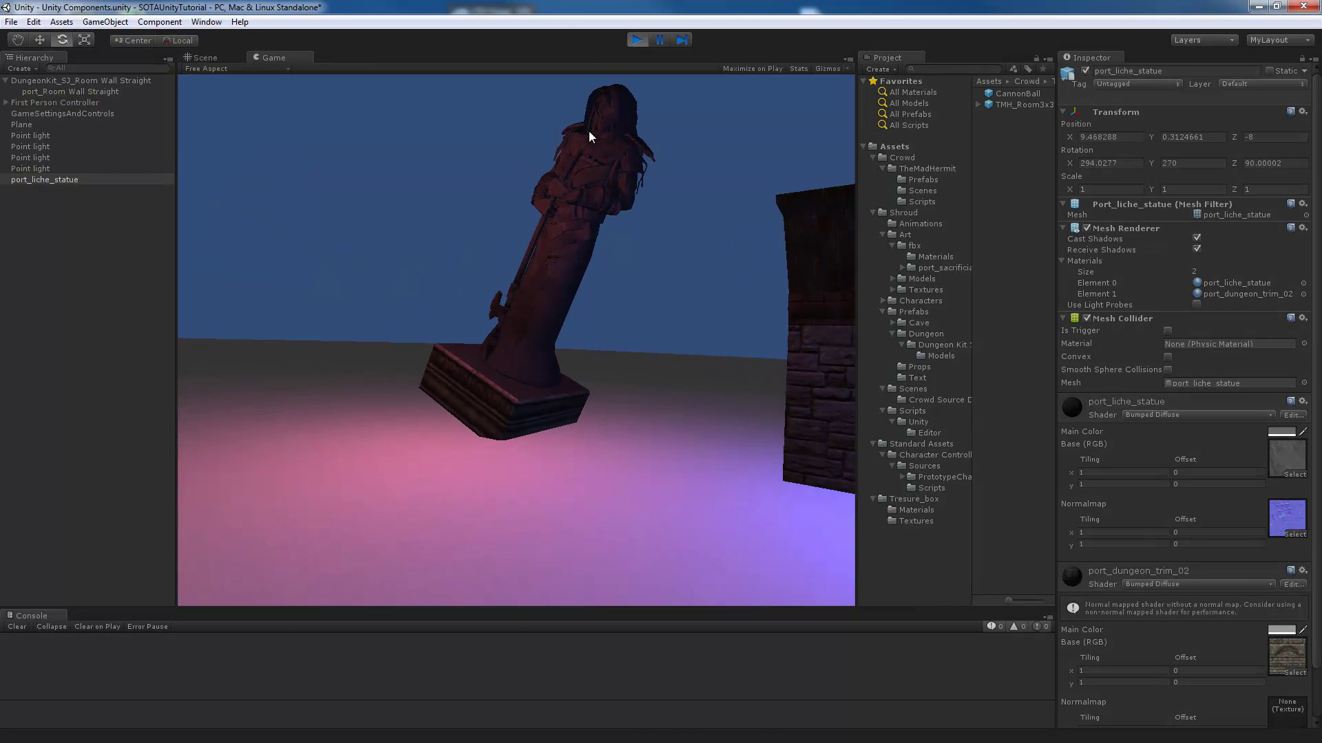
click(636, 40)
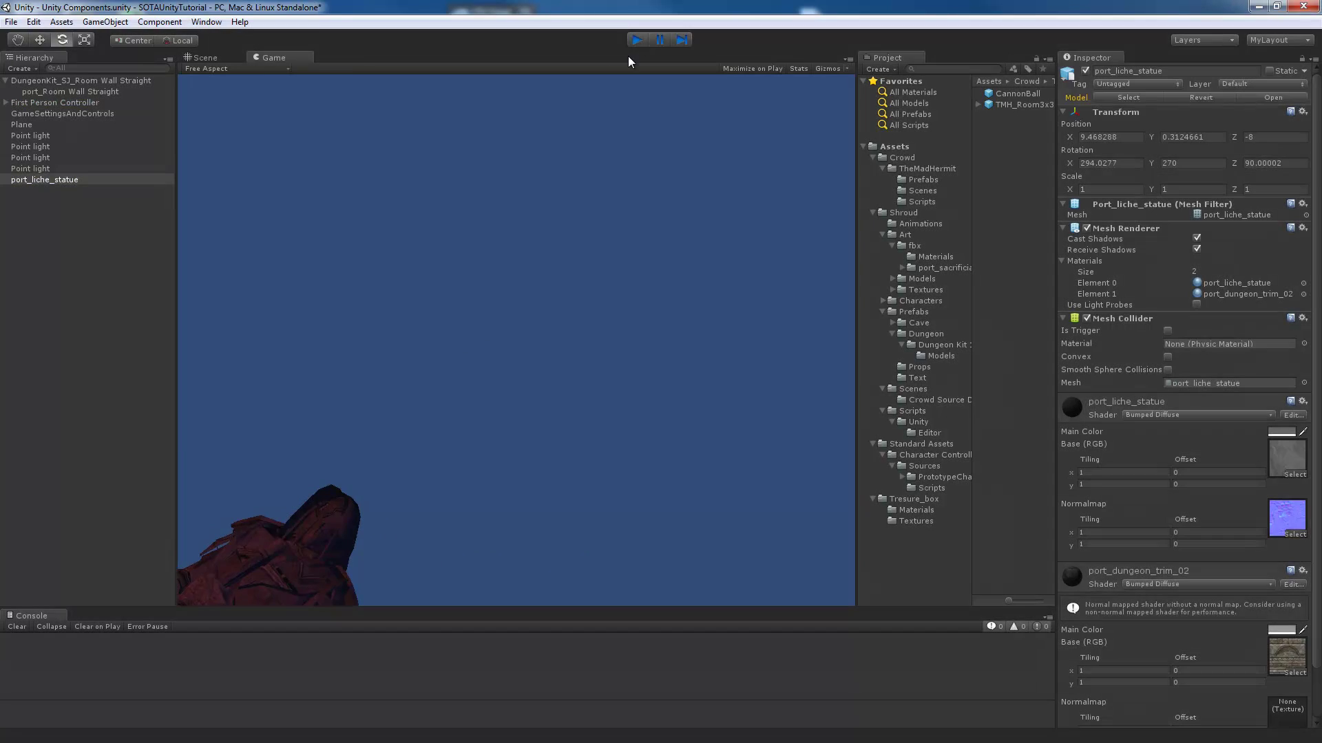
- Raise the tilted statue along its own axis to about Y 0.67 and test it in another game run, stopping the game
drag(504, 274, 516, 226)
click(637, 40)
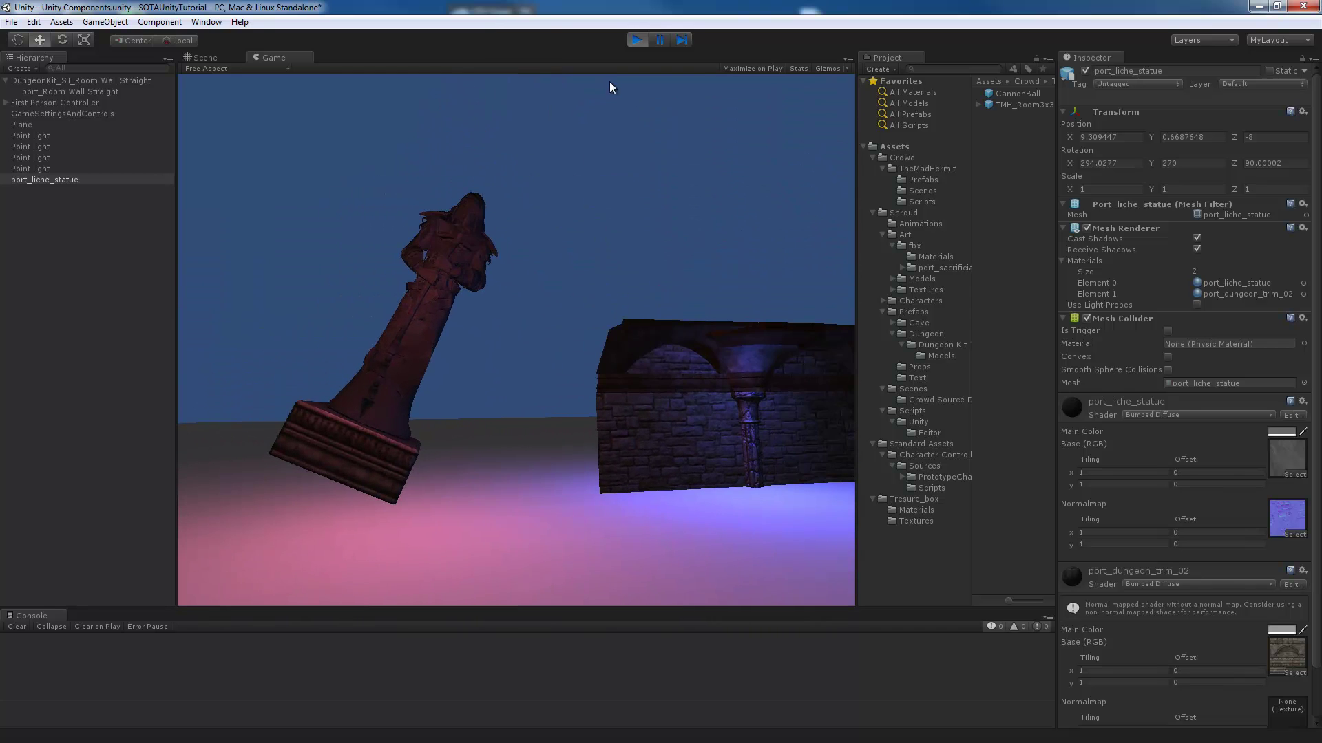
click(638, 39)
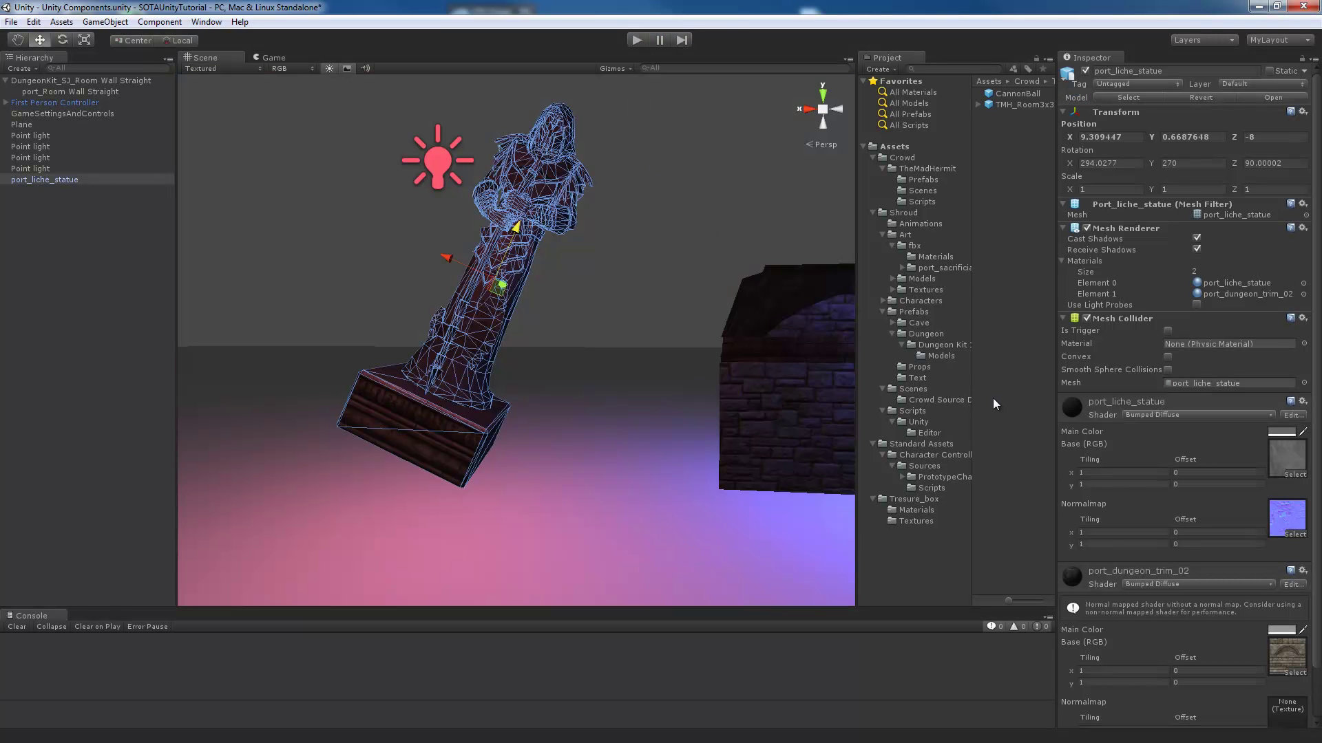
- Add a Rigidbody component to the tilted liche statue and run the game to test it, stopping the game again
scroll(1192, 518, down, 3)
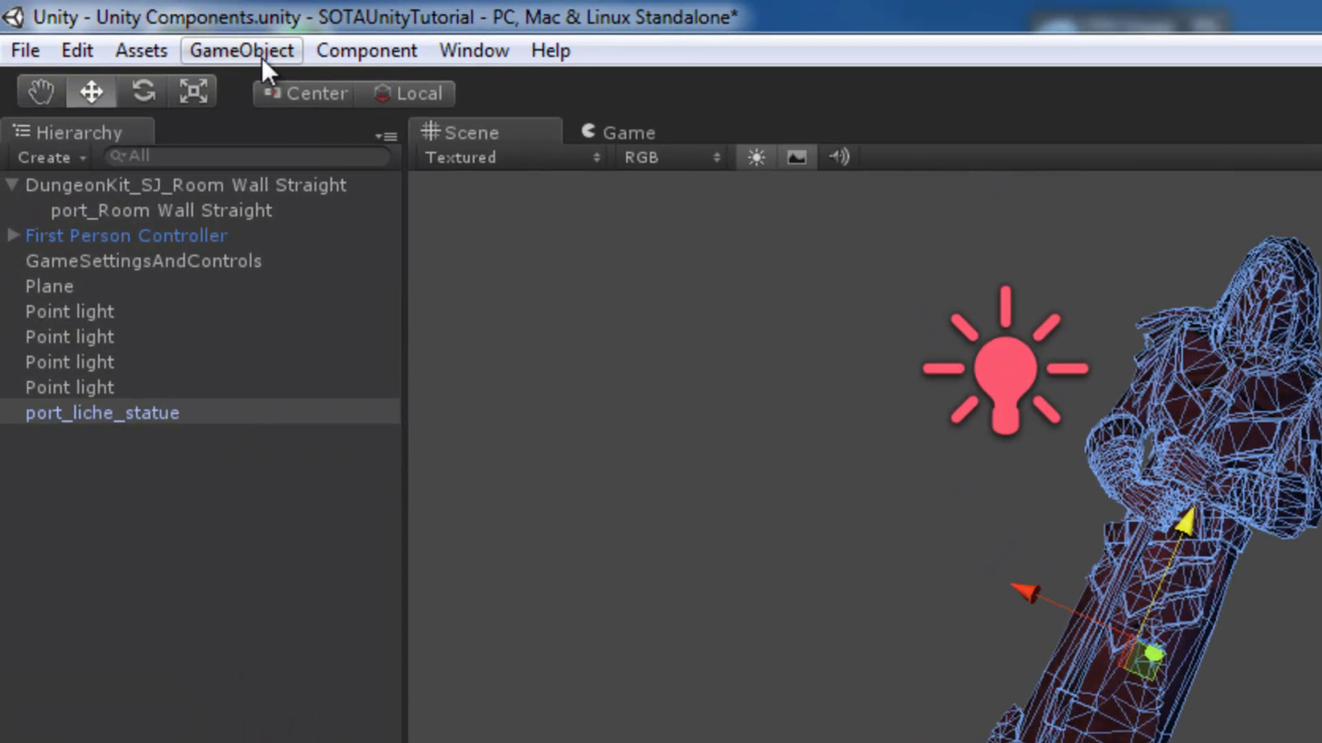
click(345, 52)
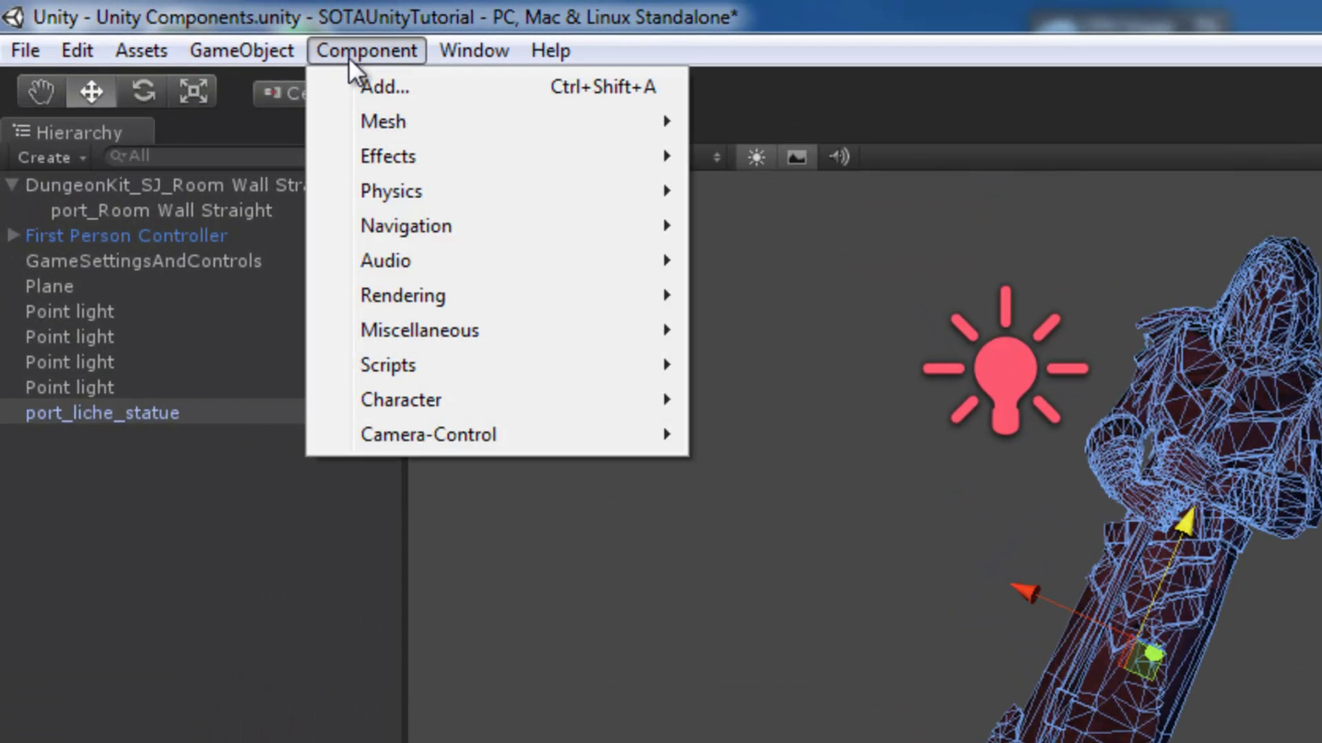
mouse_move(460, 192)
click(720, 195)
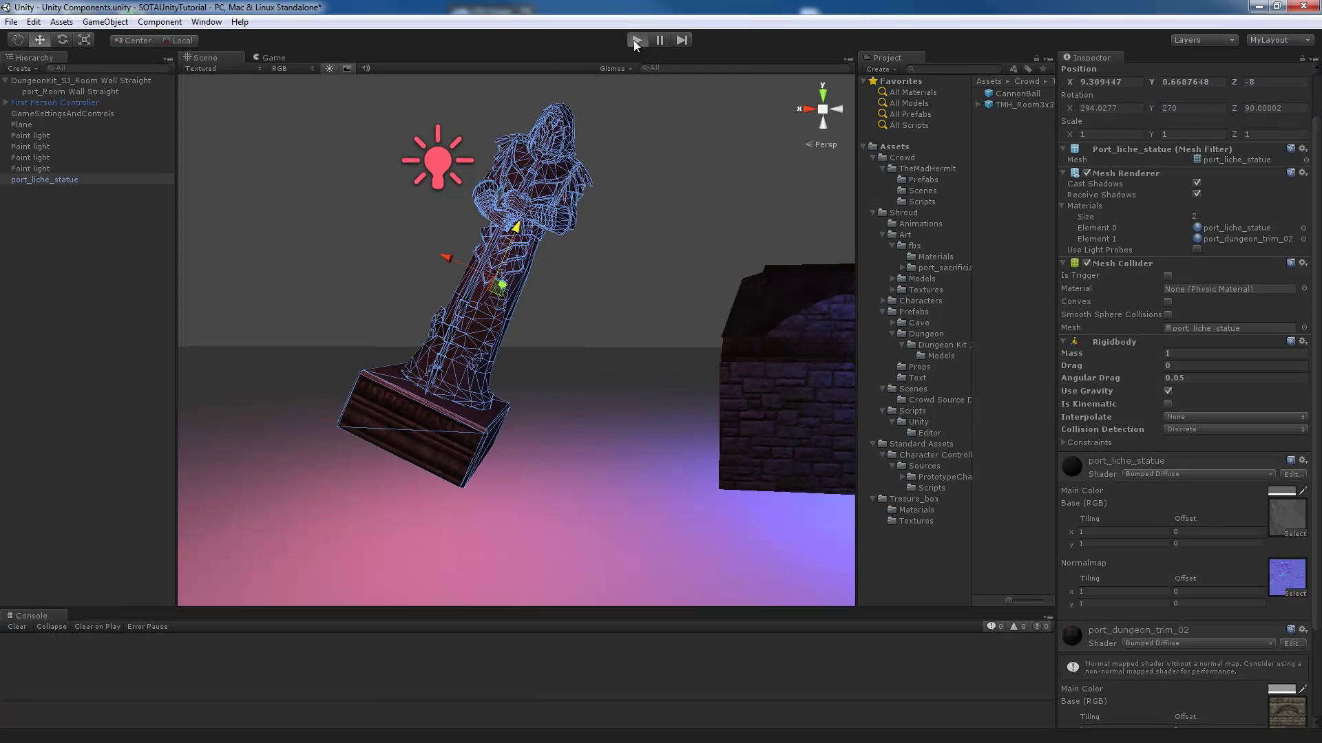
click(635, 40)
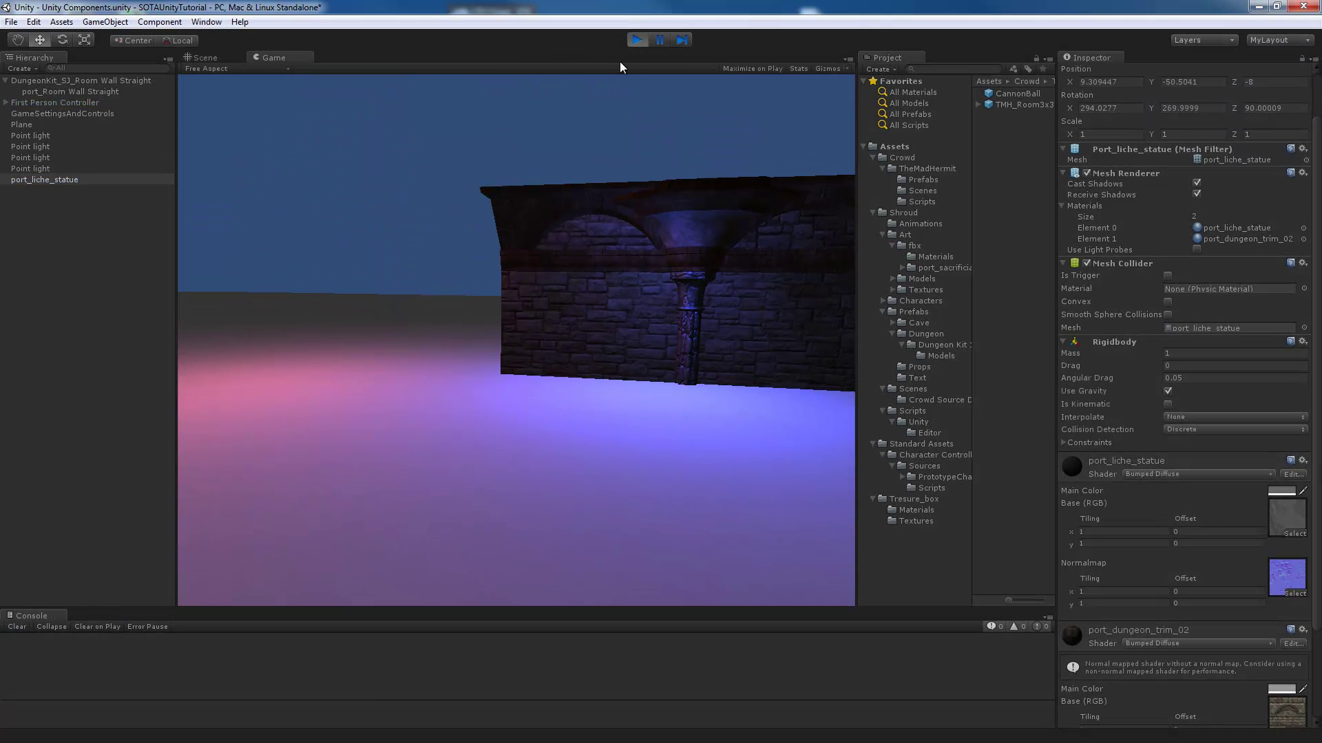
key(ctrl+p)
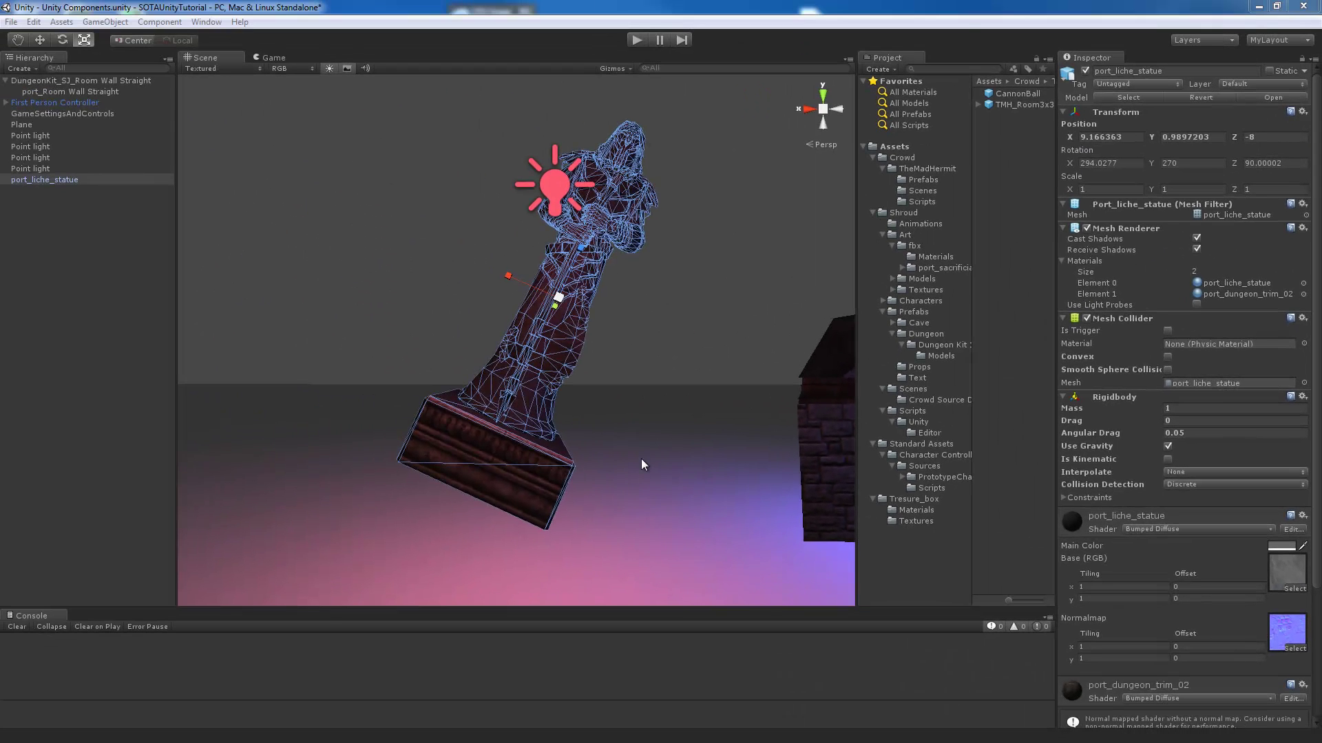
- Enable Convex on the liche statue's Mesh Collider and test the statue in a game run, stopping the game again
click(642, 459)
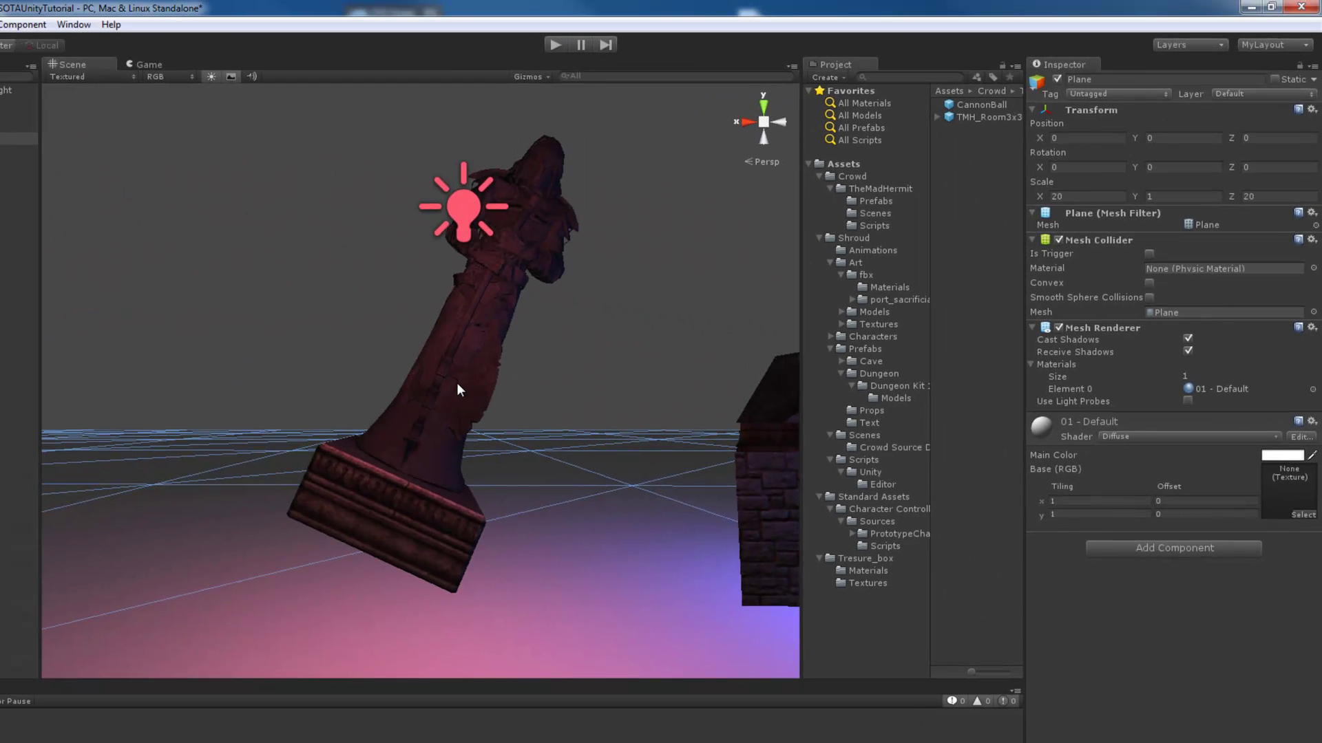
click(457, 390)
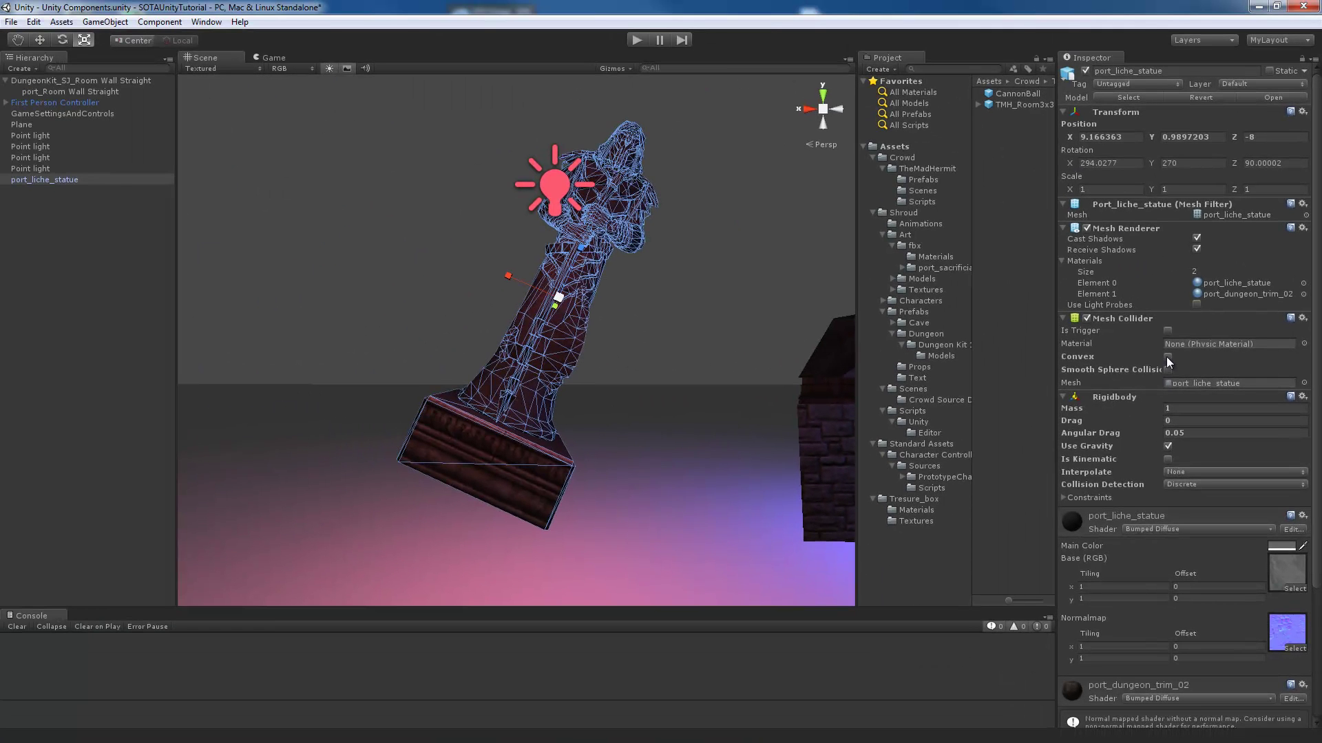
click(1168, 357)
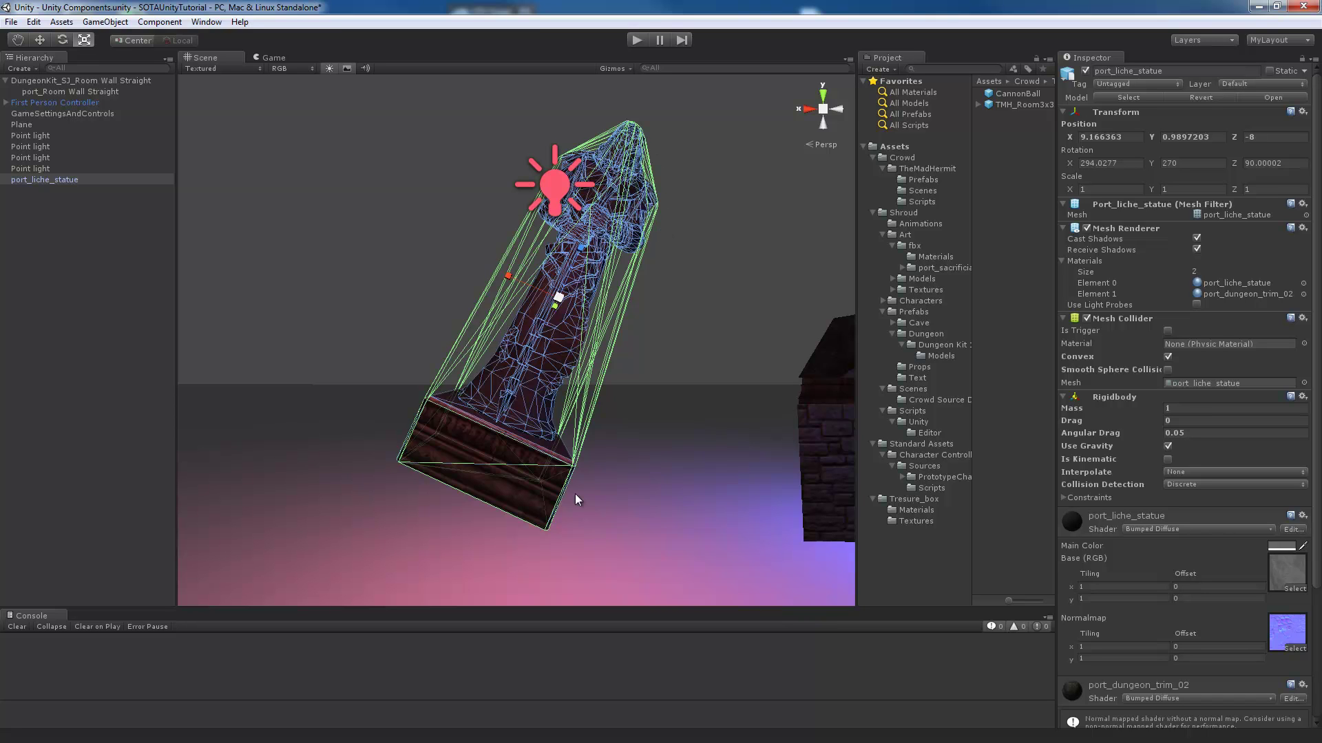
click(635, 42)
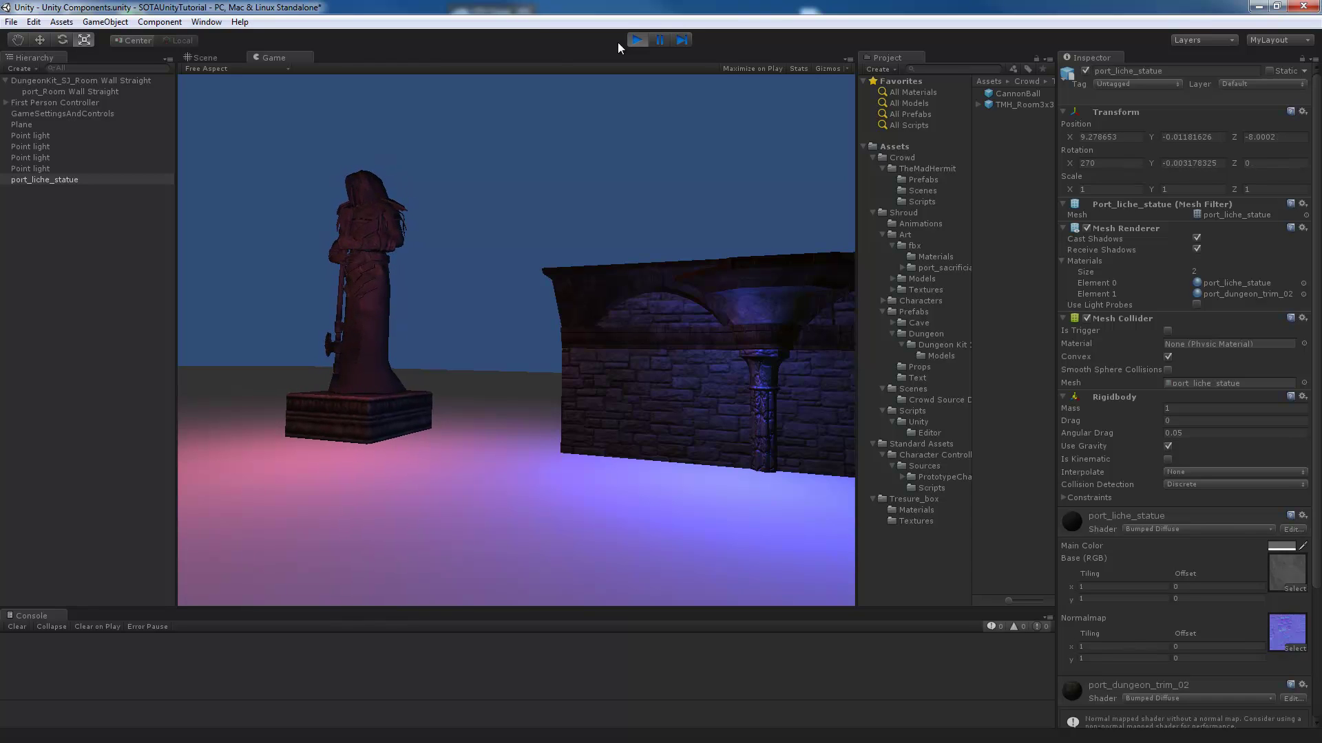
click(636, 40)
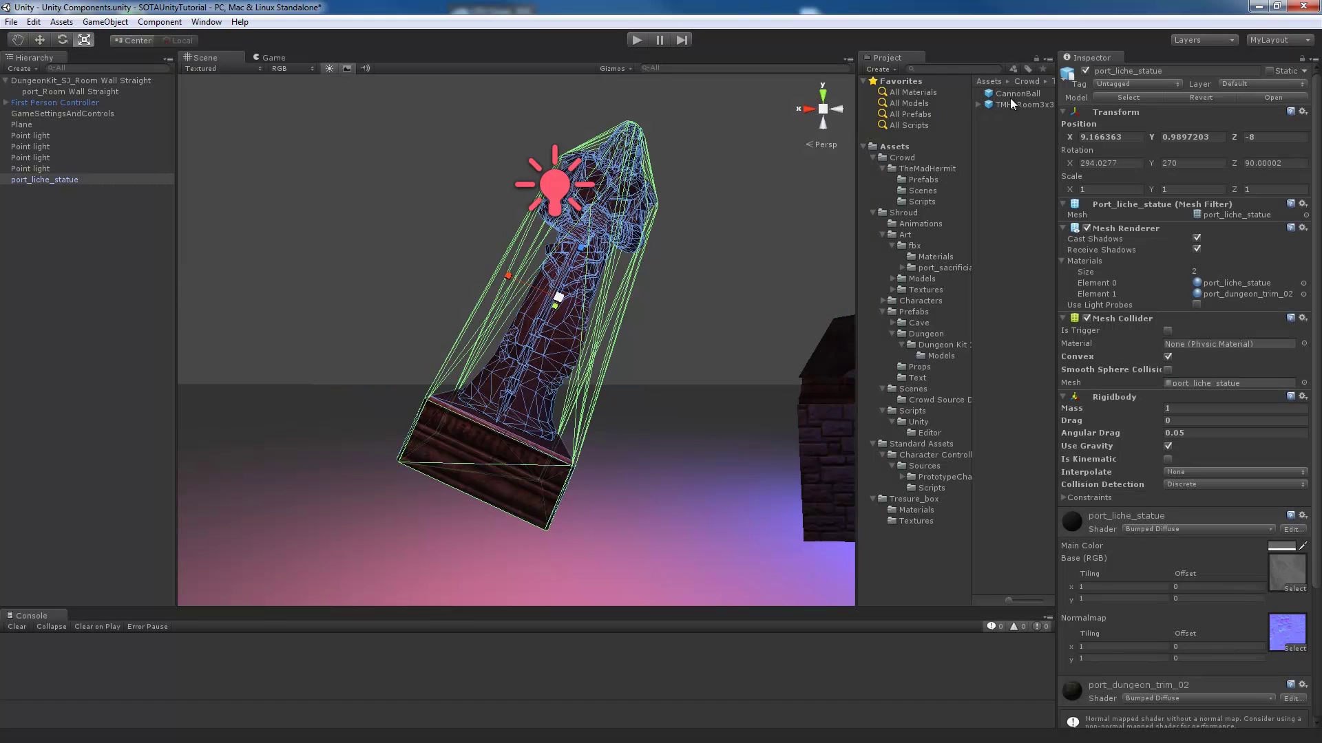
- Place the CannonBall prefab in the scene beside the tilted statue at about X 3.29, Y 0.20, Z -14.68
drag(1016, 94, 808, 266)
drag(668, 475, 675, 457)
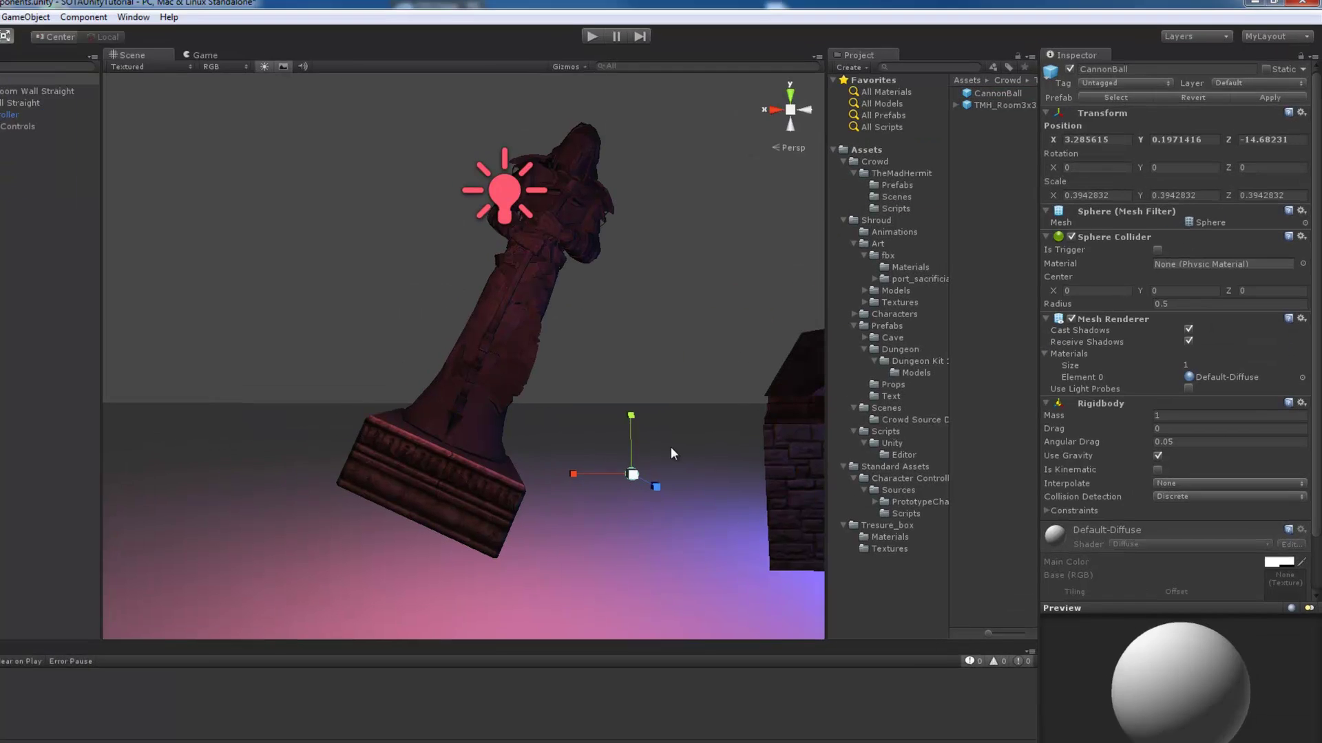